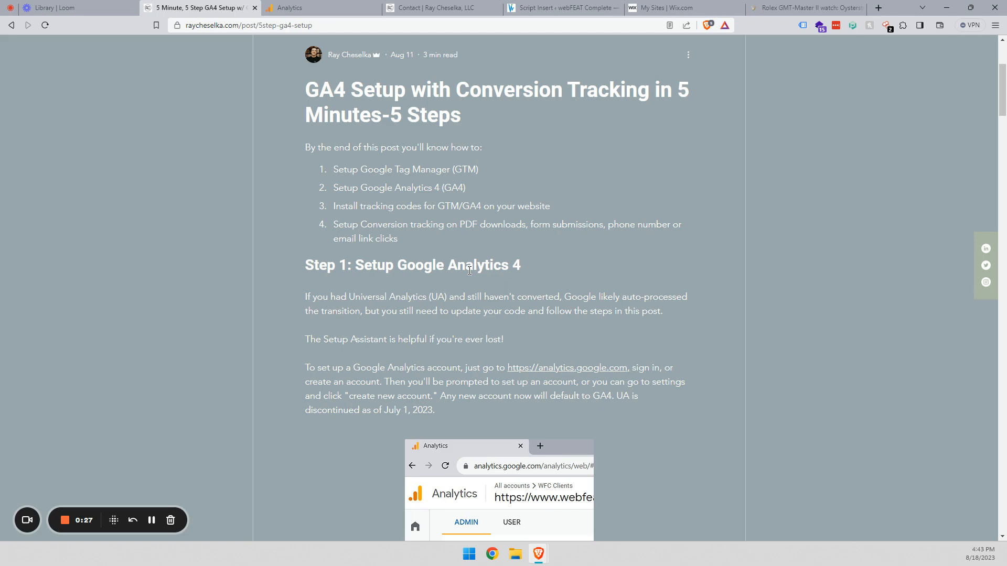
- Review the guide's Step 1 on setting up Google Analytics 4 and open the Rolex GMT-Master II page
{"action": "scroll", "coordinate": [737, 289], "scroll_direction": "down", "scroll_amount": 4}
{"action": "scroll", "coordinate": [738, 290], "scroll_direction": "up", "scroll_amount": 1}
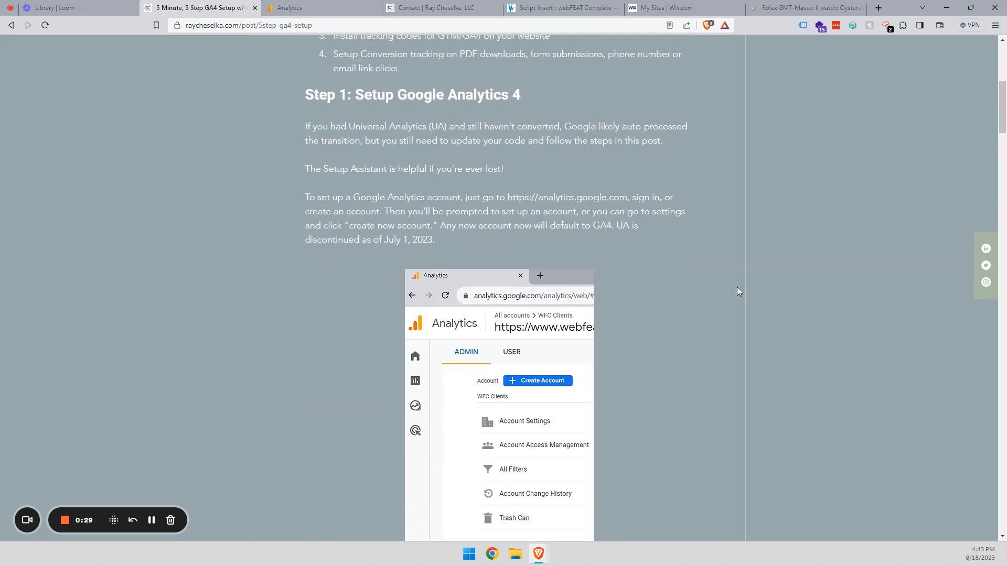
{"action": "scroll", "coordinate": [787, 240], "scroll_direction": "down", "scroll_amount": 1}
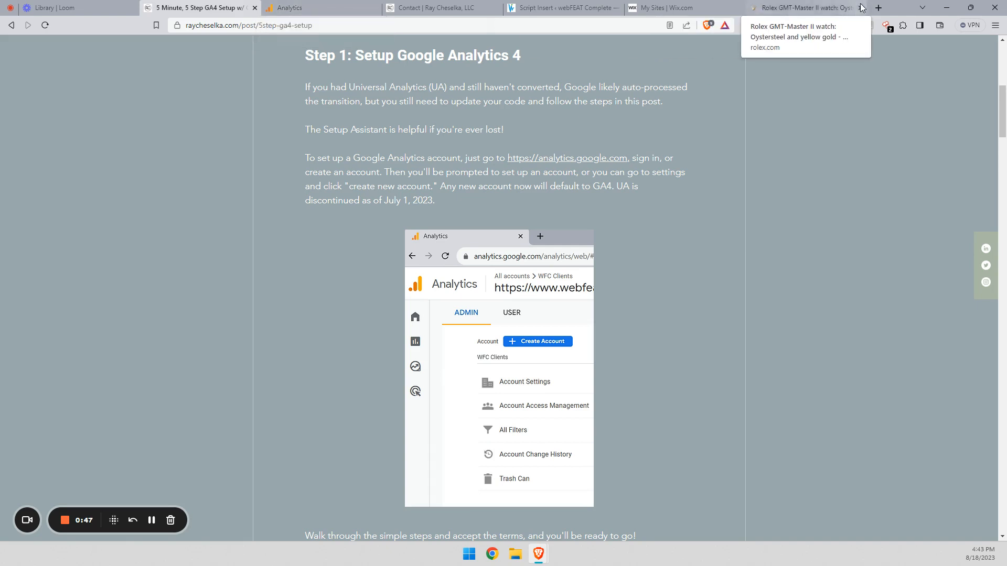
{"action": "left_click", "coordinate": [776, 4]}
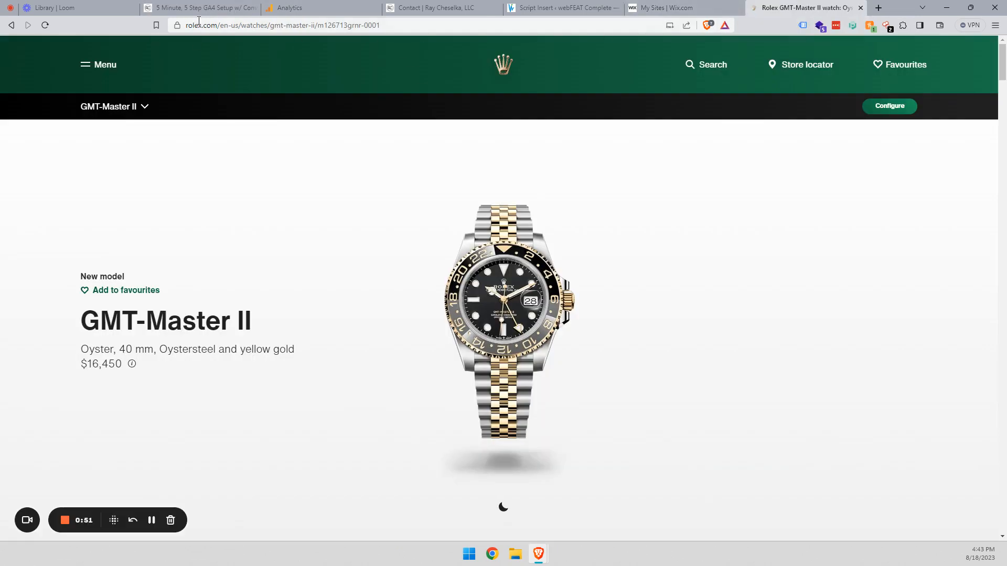
{"action": "left_click", "coordinate": [198, 21]}
- Start creating a new account in Google Analytics and name it Rolex1
{"action": "left_click", "coordinate": [289, 8]}
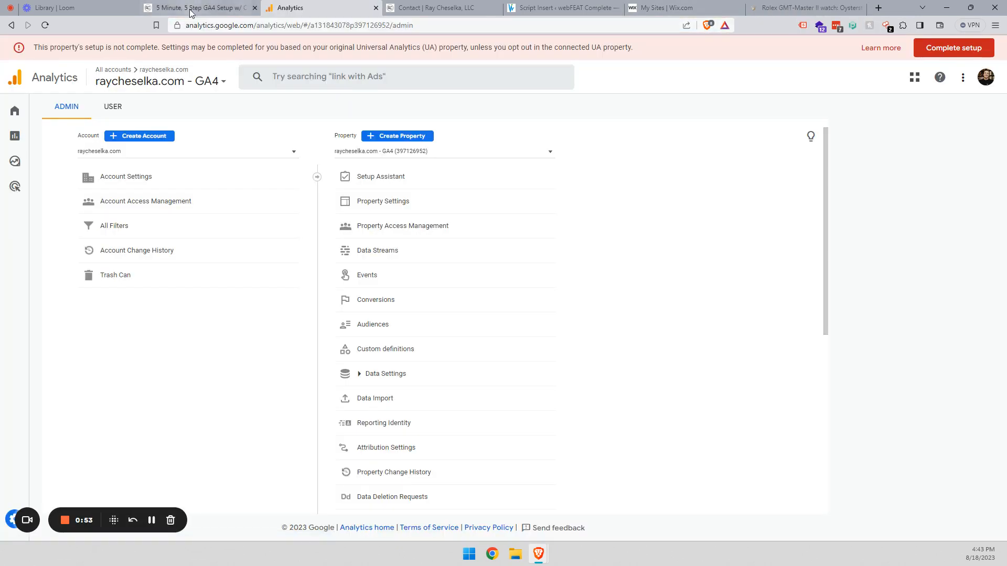
{"action": "left_click", "coordinate": [141, 136]}
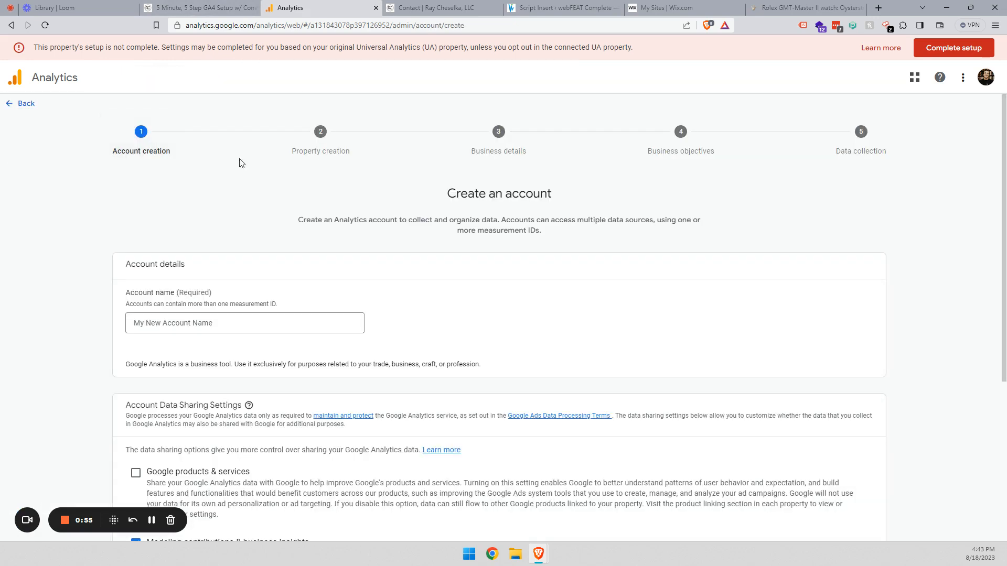
{"action": "left_click", "coordinate": [257, 320]}
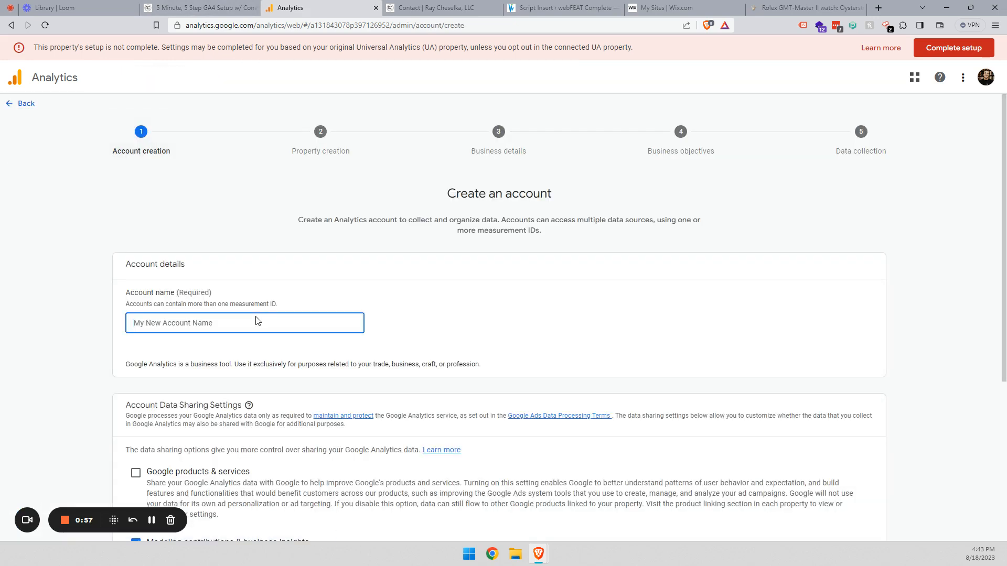
{"action": "type", "text": "Rol;e"}
{"action": "key", "text": "BackSpace"}
{"action": "type", "text": "ex"}
- Enable data sharing with Google products & services for the new account and continue to property creation
{"action": "scroll", "coordinate": [246, 340], "scroll_direction": "down", "scroll_amount": 5}
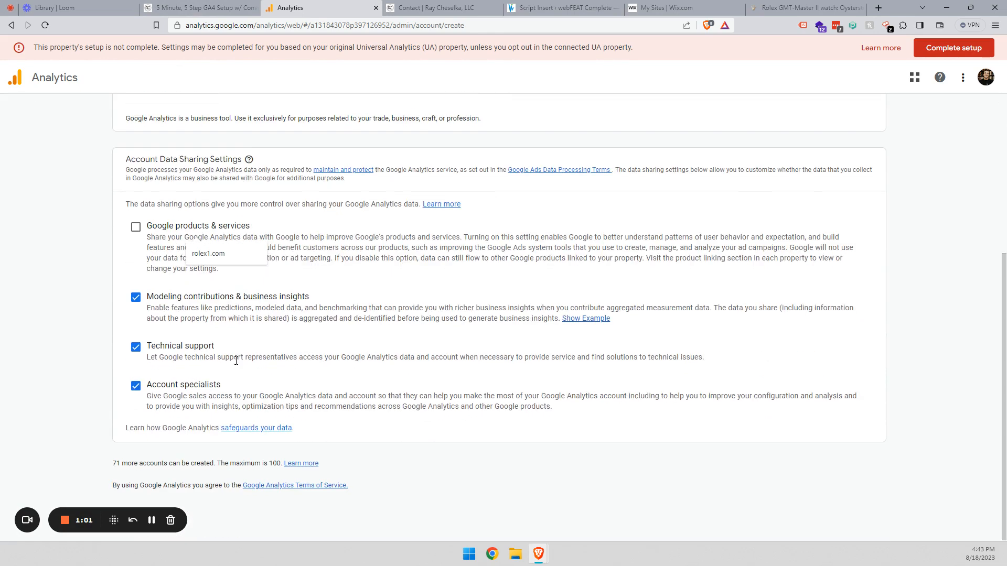
{"action": "left_click", "coordinate": [136, 227]}
{"action": "scroll", "coordinate": [199, 397], "scroll_direction": "up", "scroll_amount": 2}
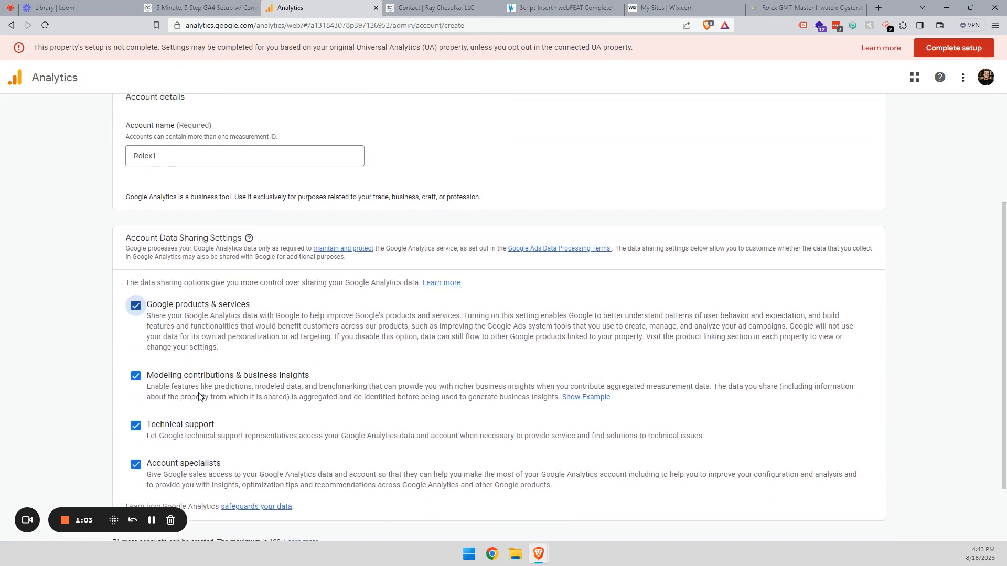
{"action": "scroll", "coordinate": [210, 414], "scroll_direction": "down", "scroll_amount": 3}
{"action": "scroll", "coordinate": [229, 450], "scroll_direction": "up", "scroll_amount": 1}
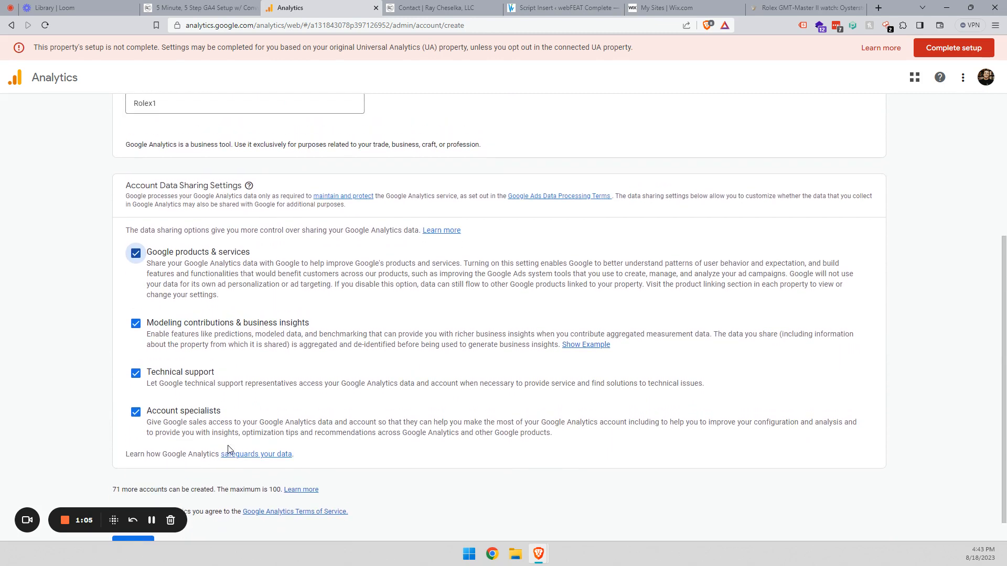
{"action": "left_click", "coordinate": [136, 539]}
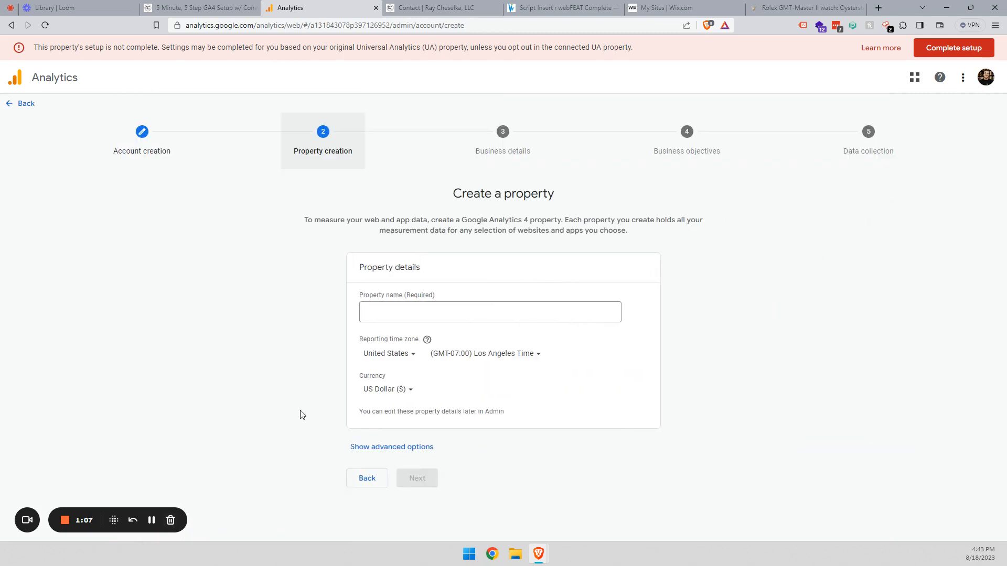
{"action": "left_click", "coordinate": [434, 312]}
{"action": "type", "text": "https://www.raycheselka.com/post/5step-ga4-setup"}
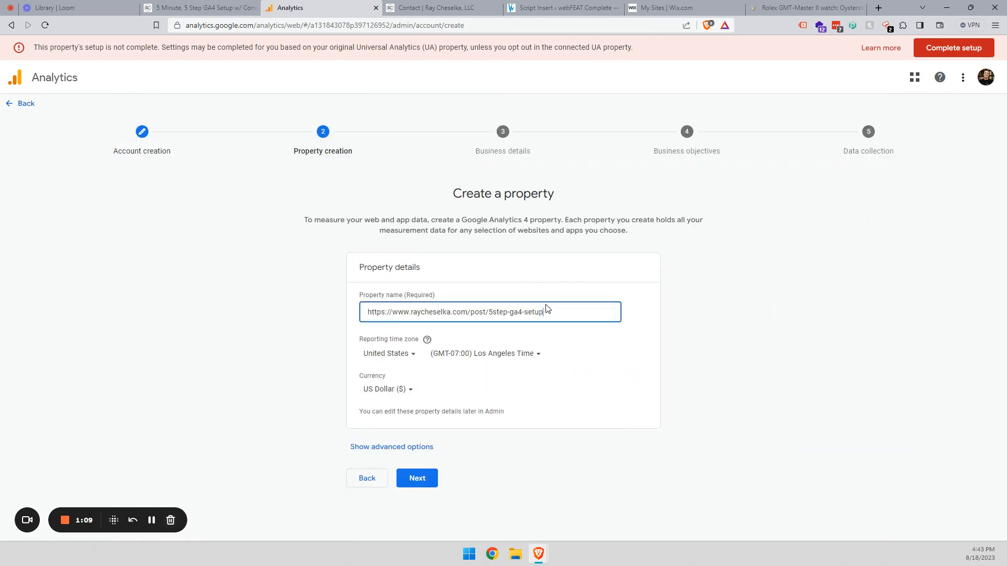
{"action": "key", "text": "ctrl+z"}
{"action": "left_click", "coordinate": [831, 6]}
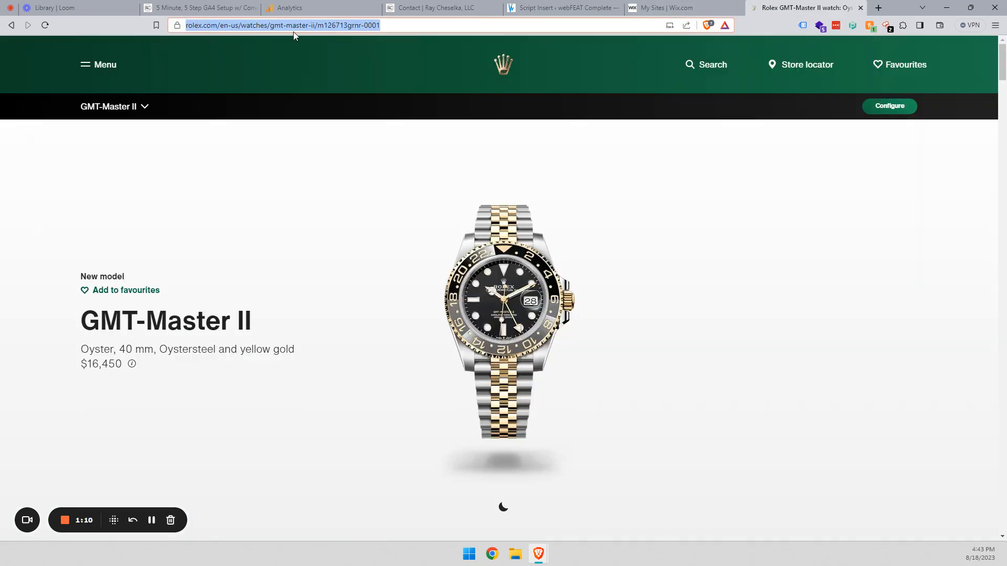
{"action": "left_click", "coordinate": [235, 27]}
{"action": "left_click_drag", "start_coordinate": [260, 26], "coordinate": [81, 32]}
{"action": "key", "text": "ctrl+c"}
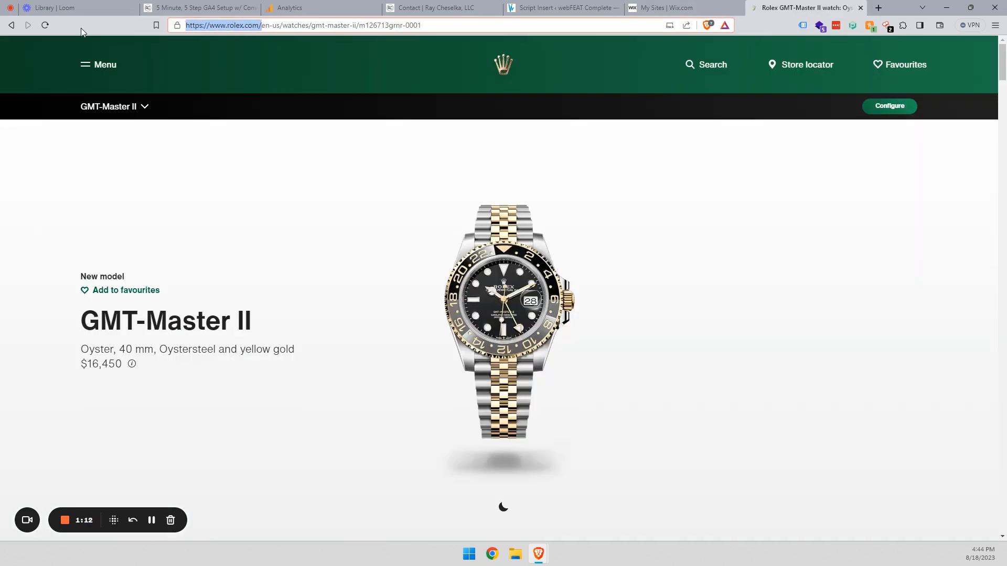
- Use the copied Rolex address as the property name, changing rolex to rolex1, and continue to the business details
{"action": "left_click", "coordinate": [255, 4]}
{"action": "left_click", "coordinate": [290, 5]}
{"action": "key", "text": "ctrl+v"}
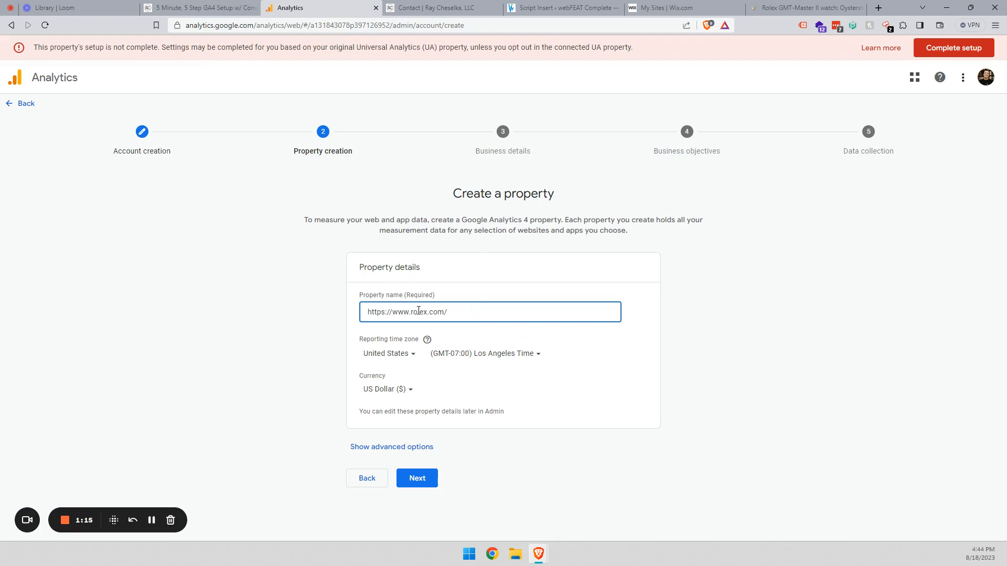
{"action": "type", "text": "x1"}
{"action": "left_click", "coordinate": [431, 485]}
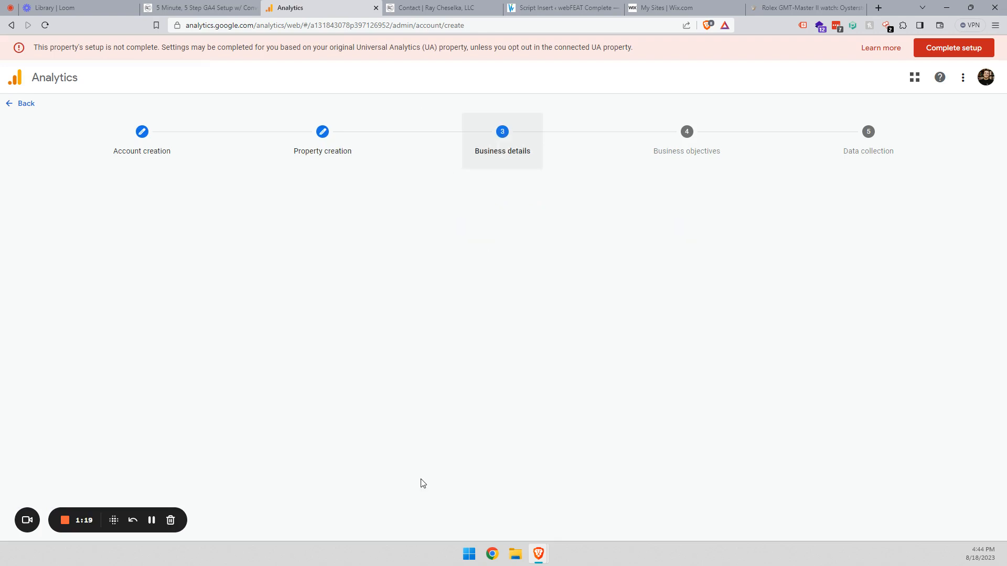
- Describe the business with industry category Shopping and size Very Large (501+ employees), and continue to the objectives
{"action": "left_click", "coordinate": [394, 321]}
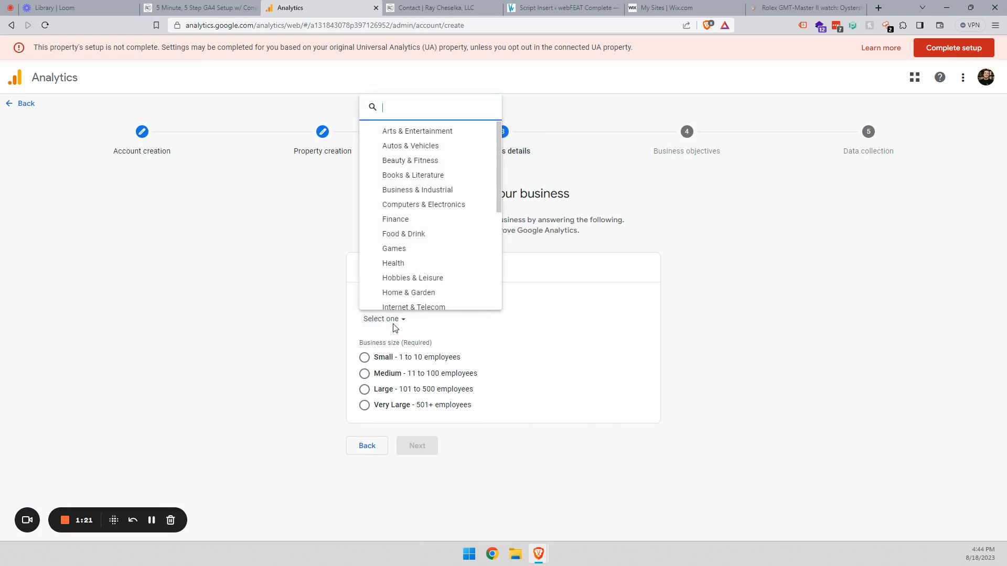
{"action": "scroll", "coordinate": [425, 210], "scroll_direction": "down", "scroll_amount": 4}
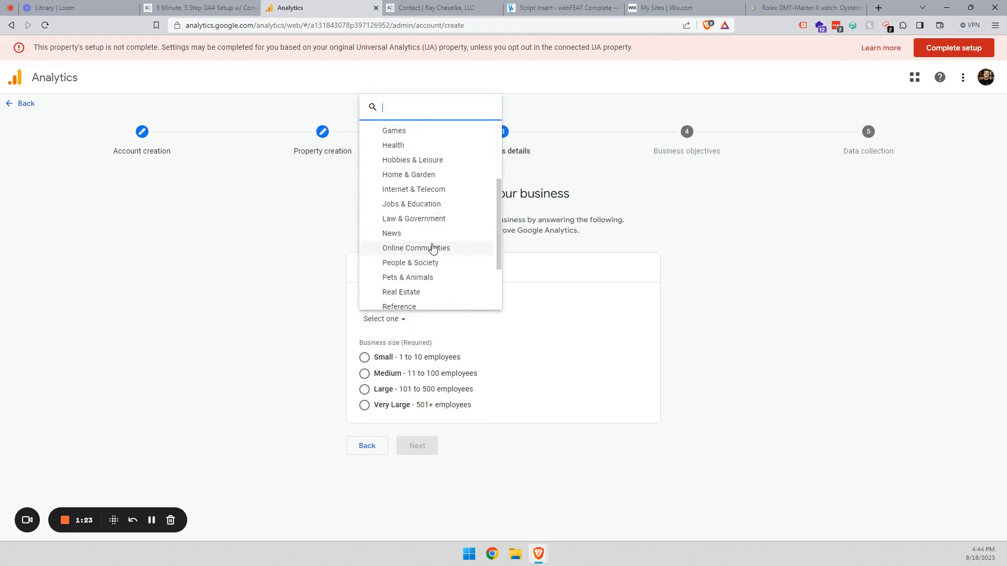
{"action": "scroll", "coordinate": [438, 279], "scroll_direction": "up", "scroll_amount": 3}
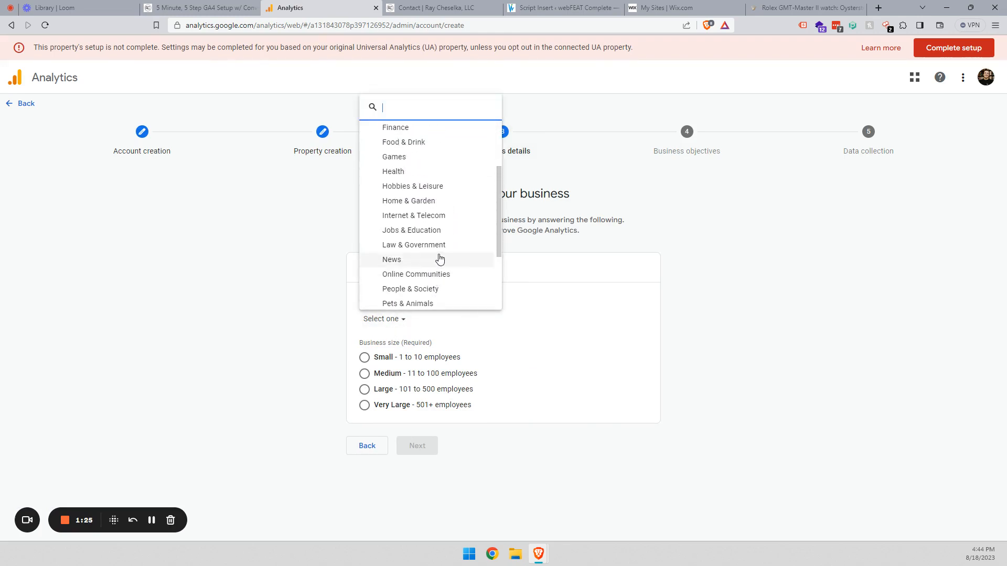
{"action": "scroll", "coordinate": [479, 229], "scroll_direction": "up", "scroll_amount": 1}
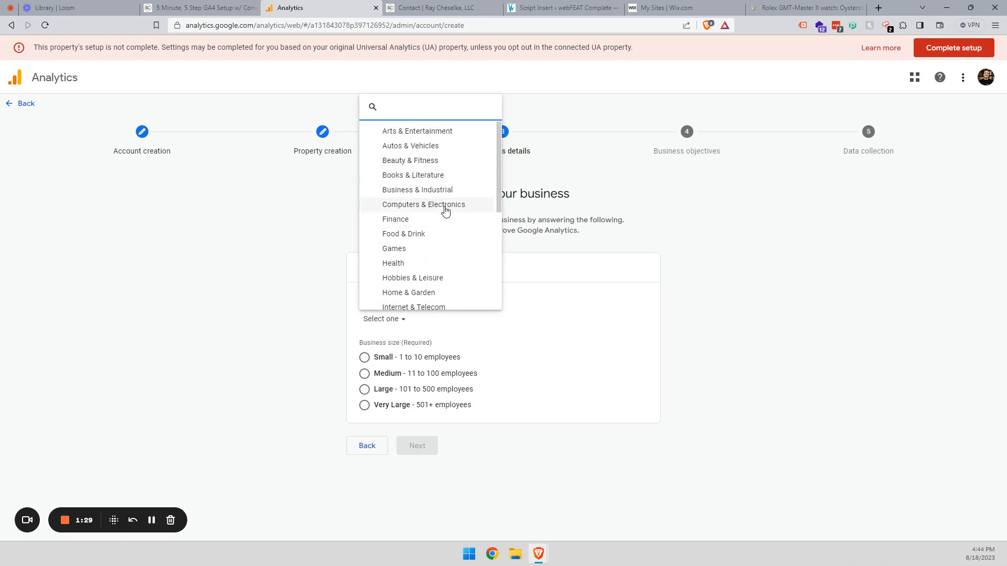
{"action": "scroll", "coordinate": [445, 210], "scroll_direction": "down", "scroll_amount": 5}
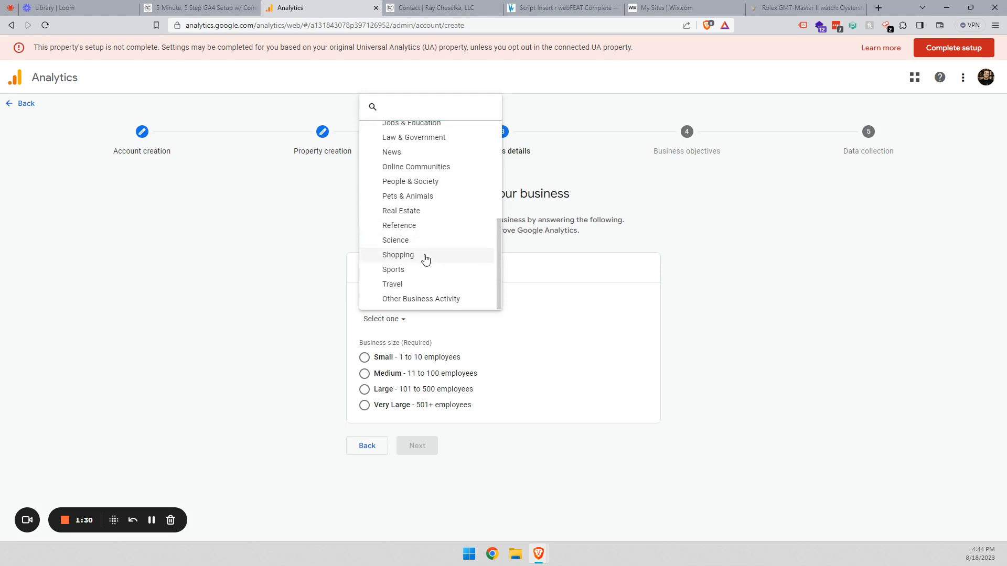
{"action": "left_click", "coordinate": [425, 259]}
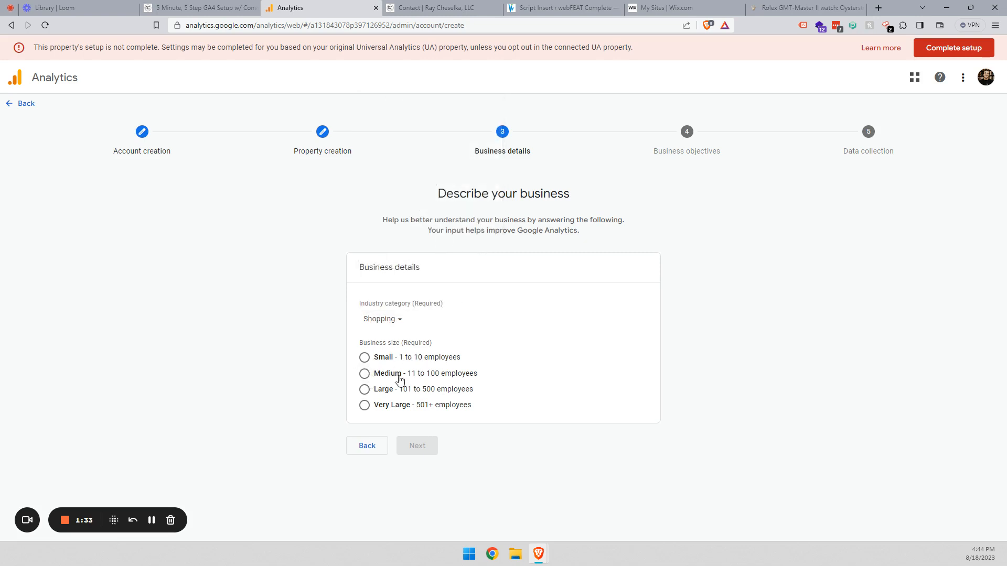
{"action": "left_click", "coordinate": [395, 410]}
{"action": "left_click", "coordinate": [419, 448]}
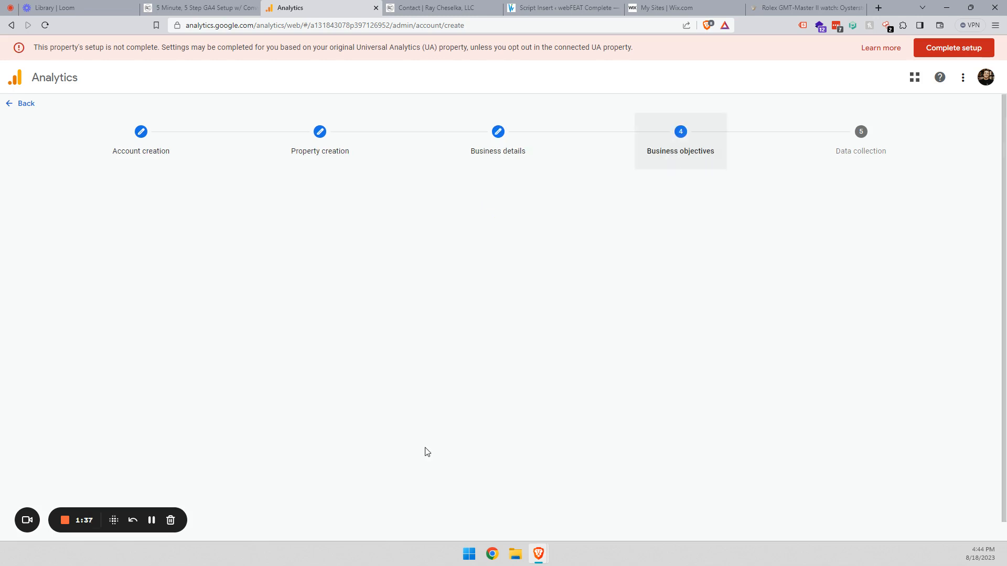
- Choose the objectives Generate leads, Drive online sales, Raise brand awareness and Examine user behavior, and submit the account for creation
{"action": "scroll", "coordinate": [566, 251], "scroll_direction": "down", "scroll_amount": 1}
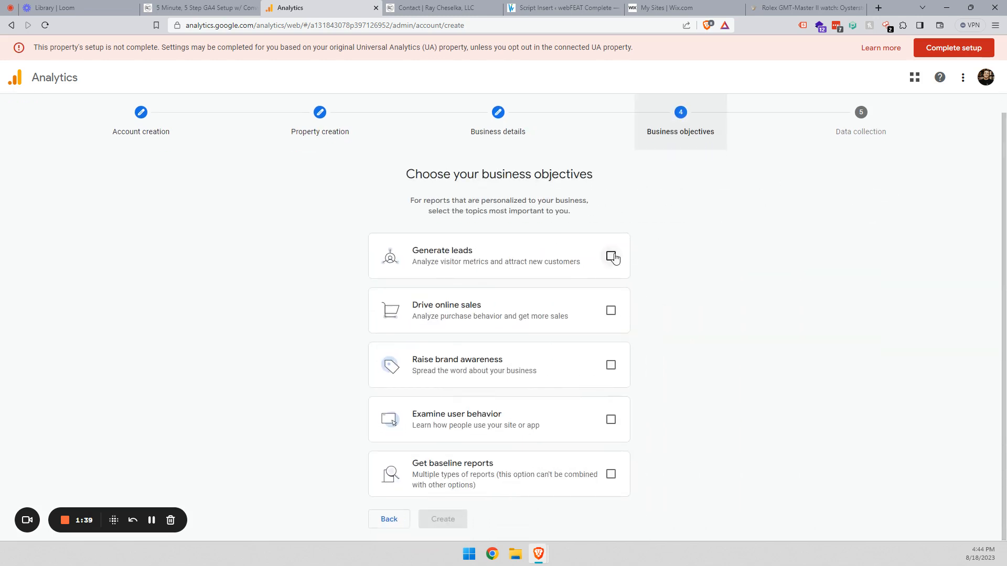
{"action": "left_click", "coordinate": [612, 257]}
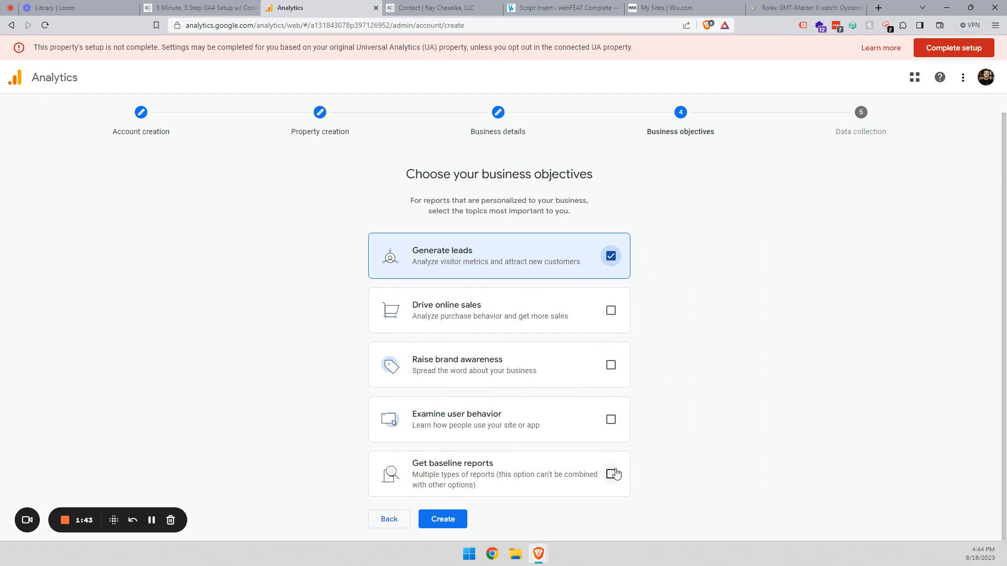
{"action": "left_click", "coordinate": [610, 366]}
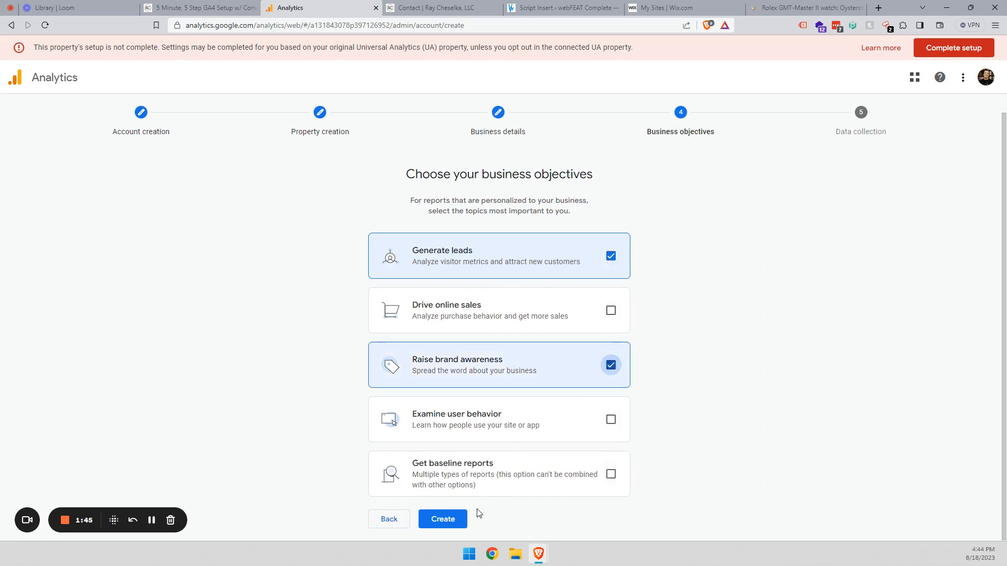
{"action": "left_click", "coordinate": [610, 311]}
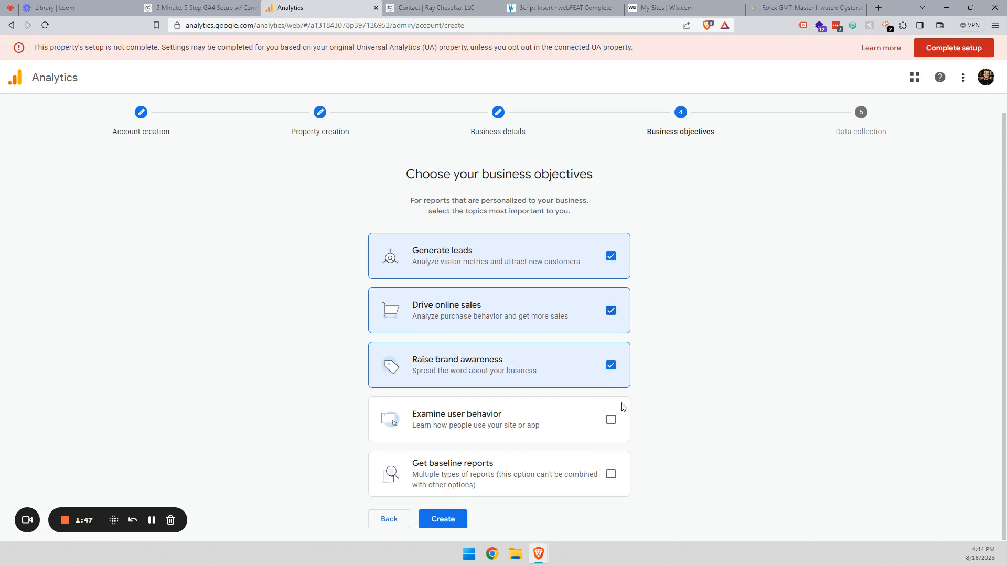
{"action": "left_click", "coordinate": [611, 419]}
{"action": "left_click", "coordinate": [441, 519]}
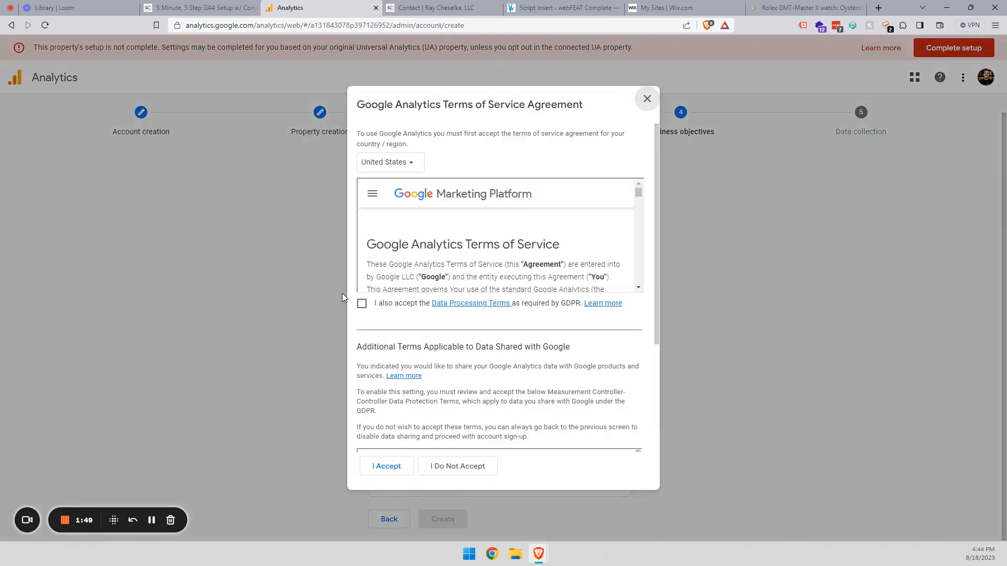
- Accept the GDPR Data Processing Terms, the Measurement Controller-Controller Data Protection Terms and the Analytics Terms of Service
{"action": "left_click", "coordinate": [361, 304]}
{"action": "scroll", "coordinate": [367, 315], "scroll_direction": "down", "scroll_amount": 3}
{"action": "left_click", "coordinate": [372, 446]}
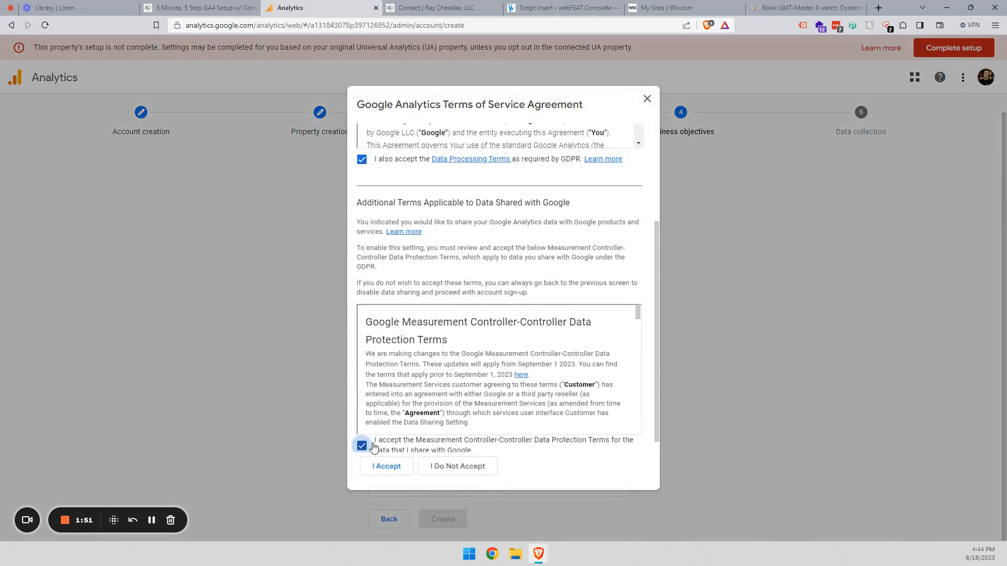
{"action": "left_click", "coordinate": [391, 466]}
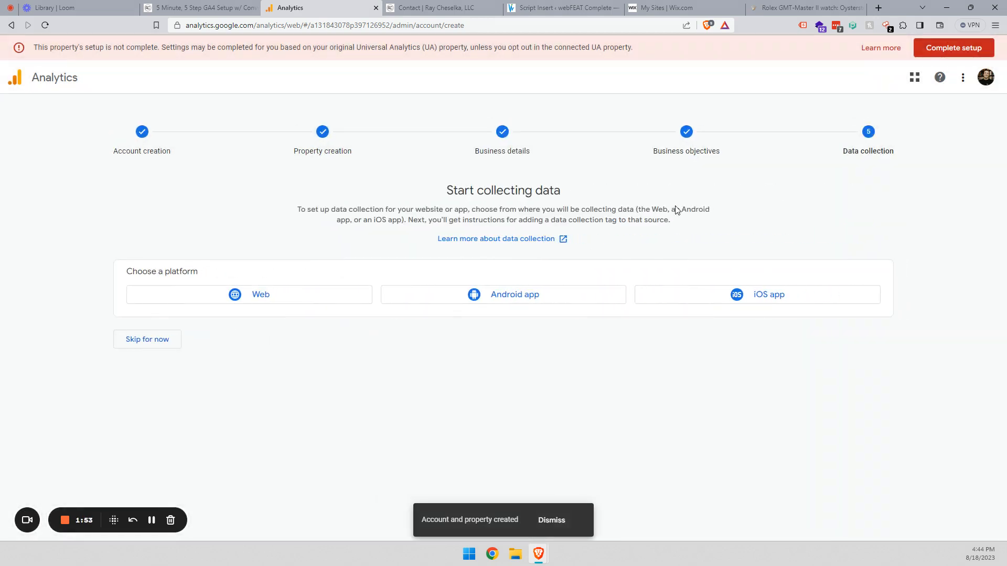
{"action": "left_click", "coordinate": [294, 300]}
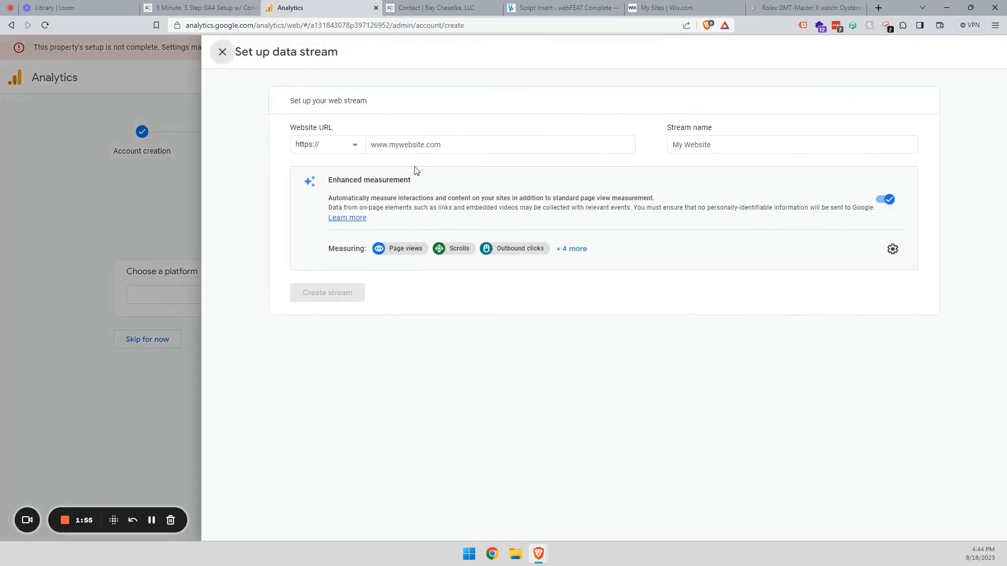
{"action": "left_click", "coordinate": [408, 152]}
{"action": "type", "text": "https://www.rolex.com/"}
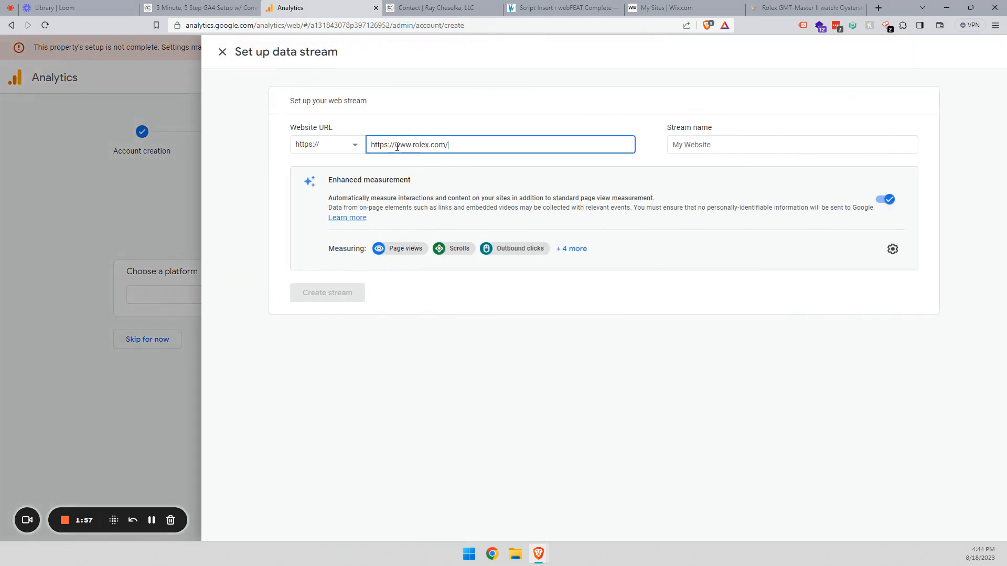
{"action": "left_click_drag", "start_coordinate": [397, 148], "coordinate": [337, 150]}
{"action": "key", "text": "BackSpace"}
{"action": "type", "text": "1"}
{"action": "left_click", "coordinate": [725, 144]}
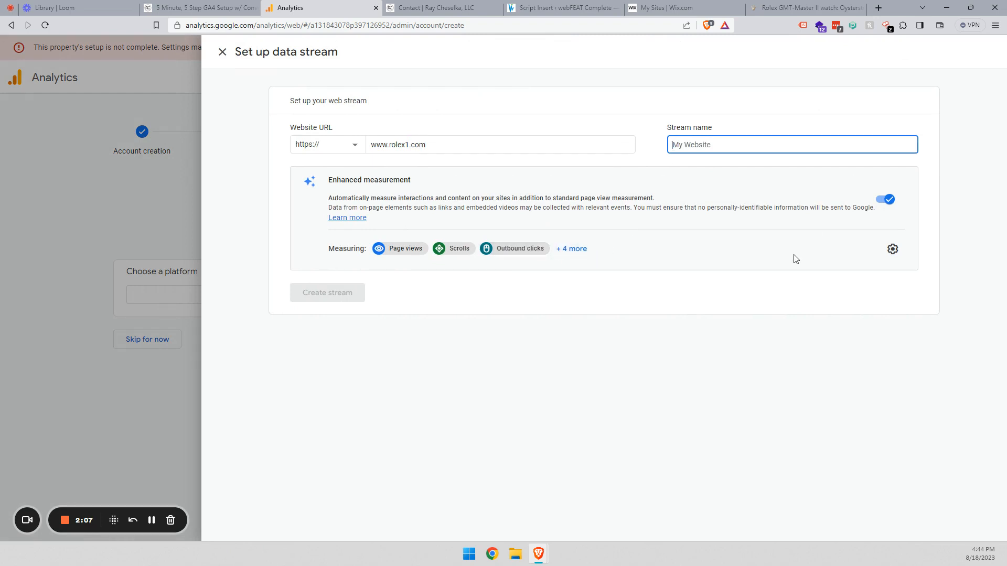
{"action": "type", "text": "Rolex1"}
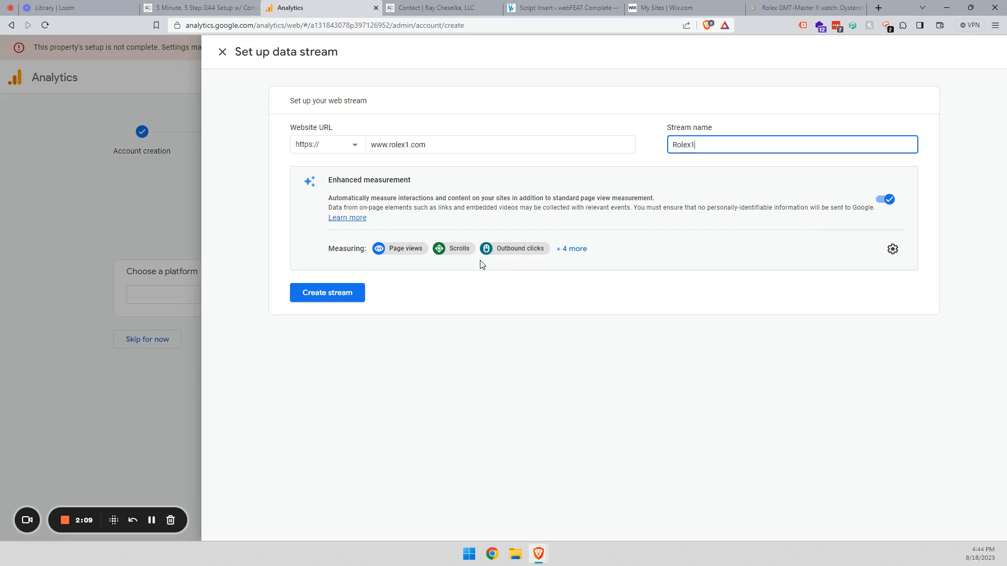
{"action": "left_click", "coordinate": [314, 295]}
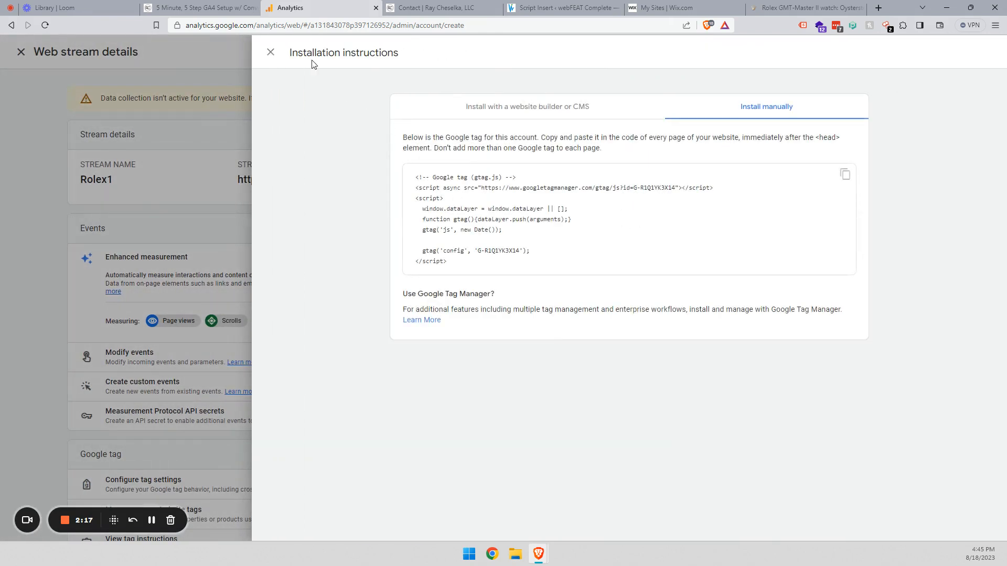
- Compare the website builder and manual Google tag installation instructions, and return to the web stream details
{"action": "left_click", "coordinate": [577, 116]}
{"action": "left_click", "coordinate": [753, 108]}
{"action": "left_click", "coordinate": [270, 52]}
{"action": "scroll", "coordinate": [571, 256], "scroll_direction": "down", "scroll_amount": 1}
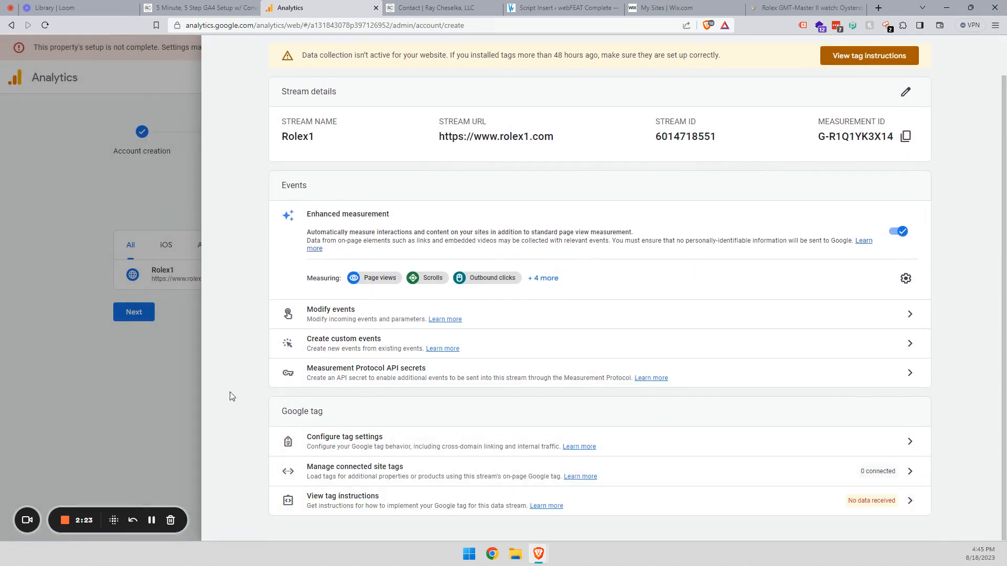
- Copy the Rolex1 stream's measurement ID and open a new browser tab beside the Analytics tab
{"action": "left_click", "coordinate": [905, 137]}
{"action": "scroll", "coordinate": [787, 269], "scroll_direction": "up", "scroll_amount": 1}
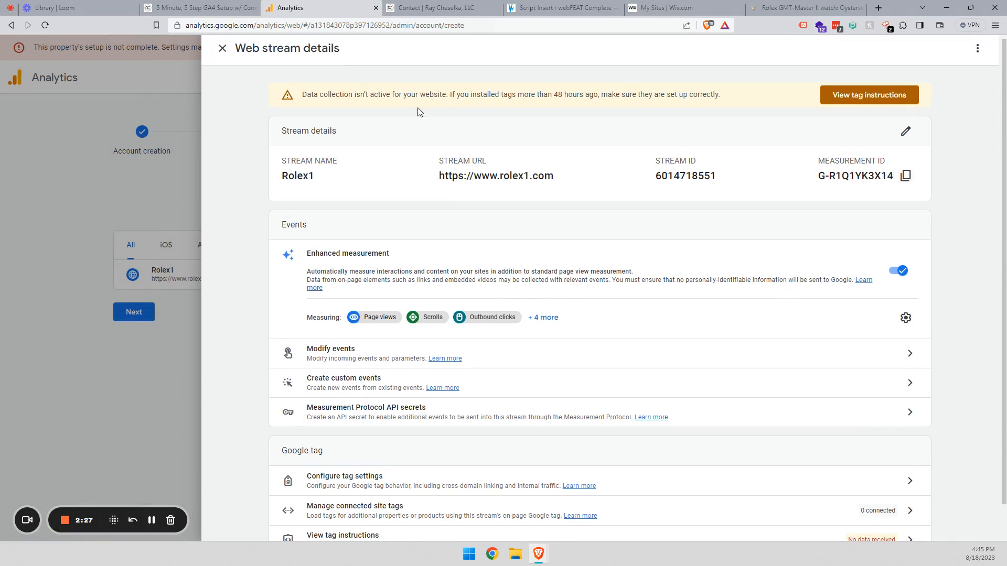
{"action": "left_click", "coordinate": [879, 7]}
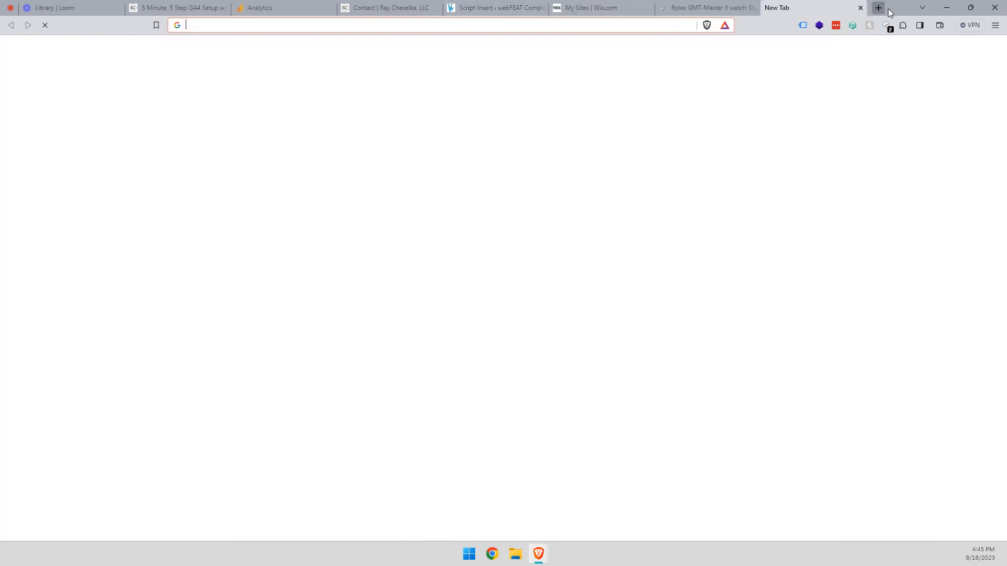
{"action": "left_click_drag", "start_coordinate": [797, 7], "coordinate": [415, 9]}
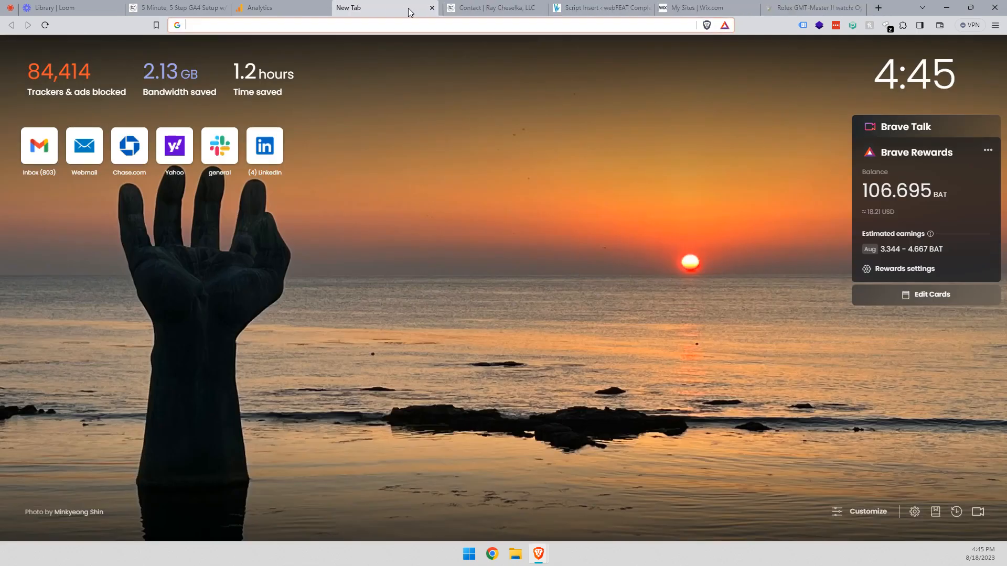
- Check the setup guide's Step 2 on GTM and conversion tracking, and open Google Tag Manager in the new tab
{"action": "left_click", "coordinate": [178, 7]}
{"action": "scroll", "coordinate": [515, 360], "scroll_direction": "down", "scroll_amount": 7}
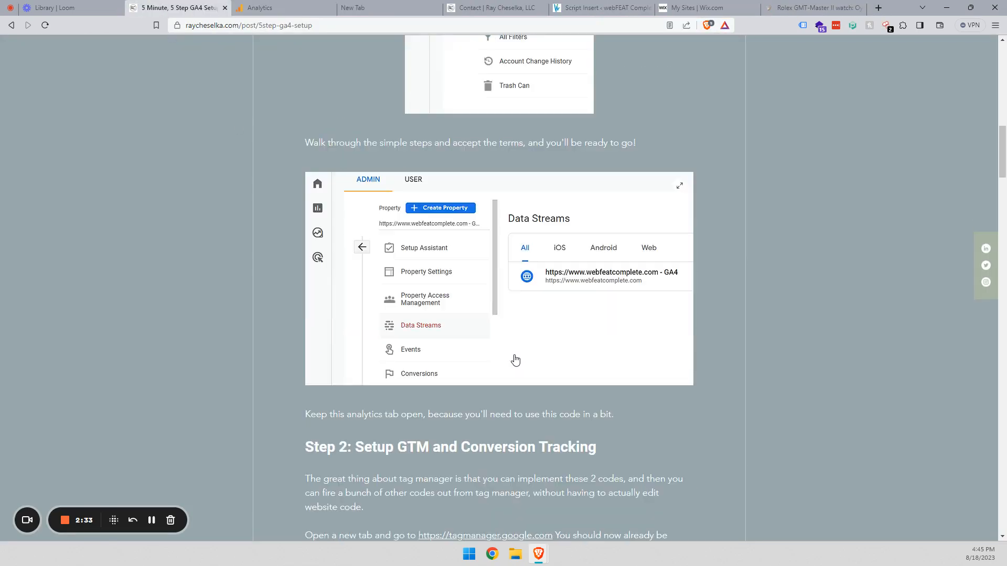
{"action": "scroll", "coordinate": [516, 360], "scroll_direction": "down", "scroll_amount": 1}
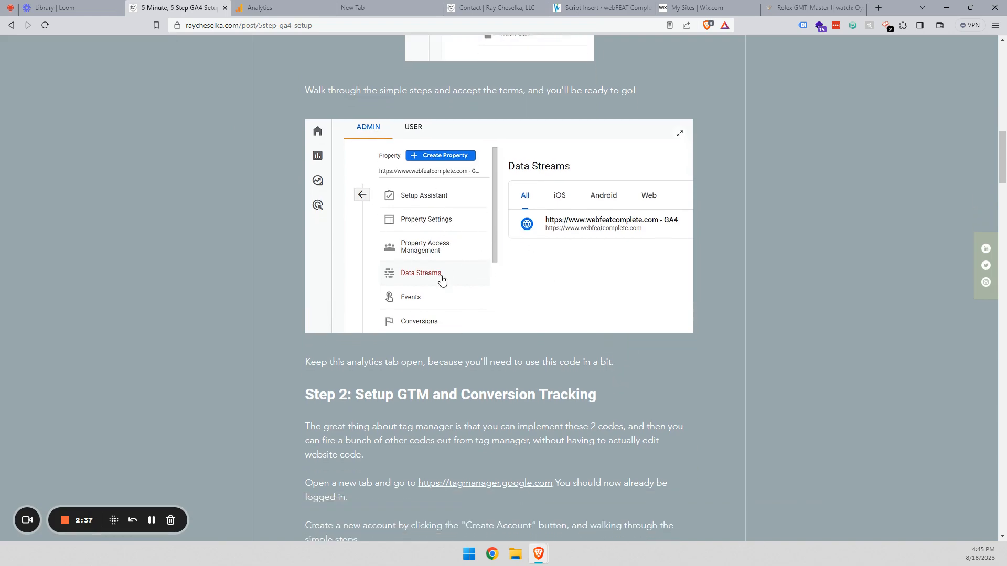
{"action": "scroll", "coordinate": [606, 269], "scroll_direction": "down", "scroll_amount": 5}
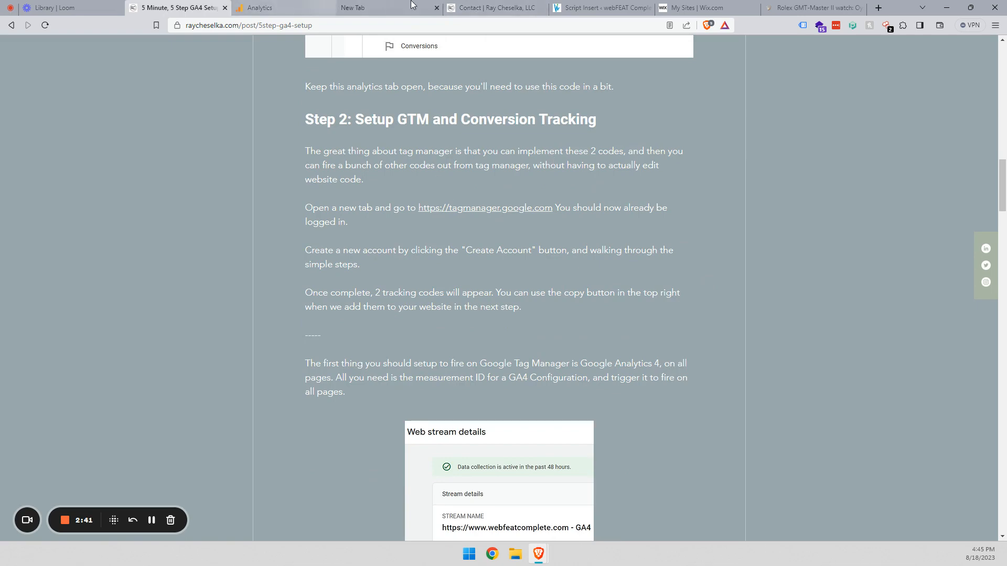
{"action": "left_click", "coordinate": [358, 4]}
{"action": "type", "text": "tag"}
{"action": "left_click", "coordinate": [298, 50]}
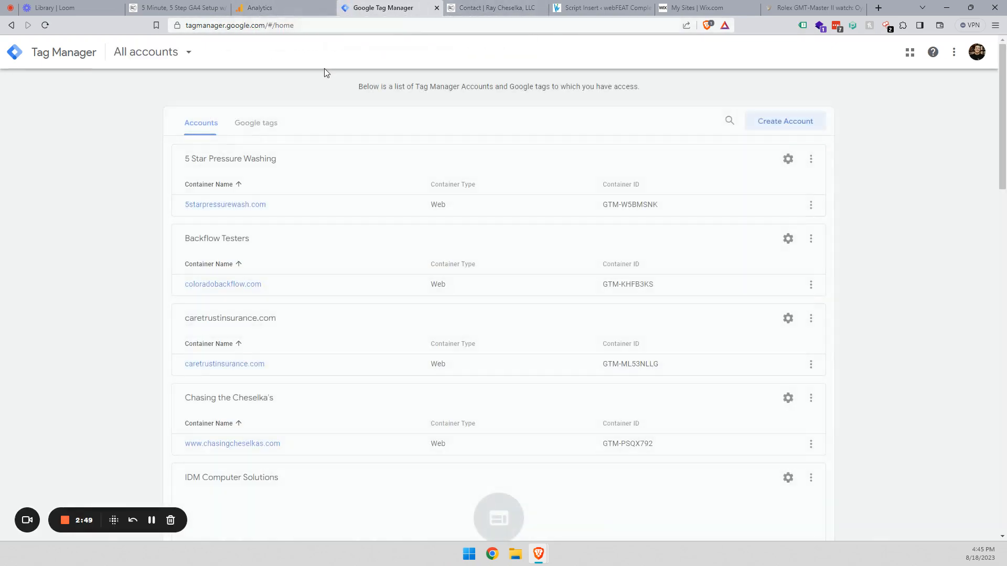
- Fill in a new Tag Manager account named Rolex1 with anonymous data sharing enabled and a Web container named rolex1.com
{"action": "left_click", "coordinate": [789, 123]}
{"action": "left_click", "coordinate": [284, 196]}
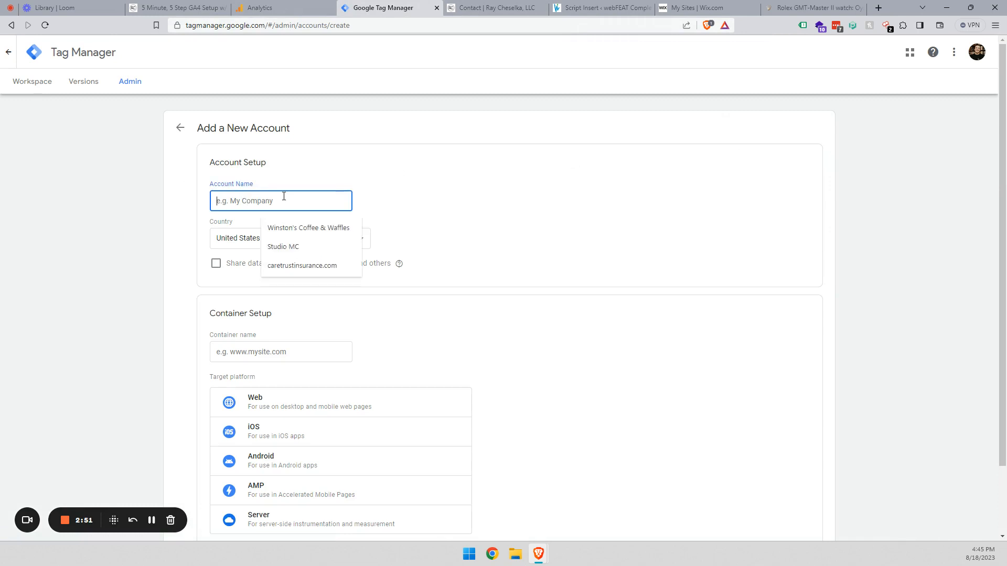
{"action": "type", "text": "Rolex1"}
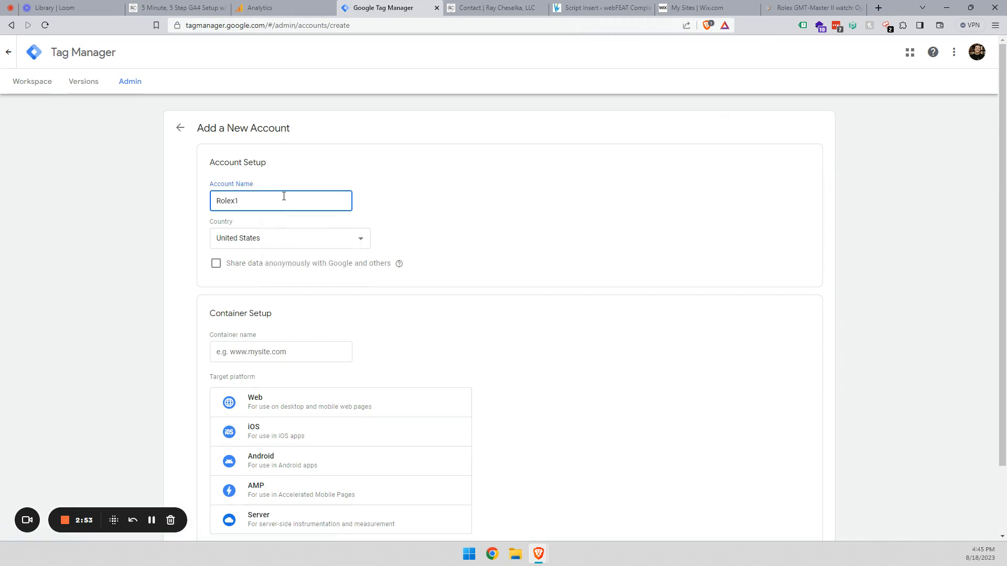
{"action": "left_click", "coordinate": [224, 270]}
{"action": "left_click", "coordinate": [290, 352]}
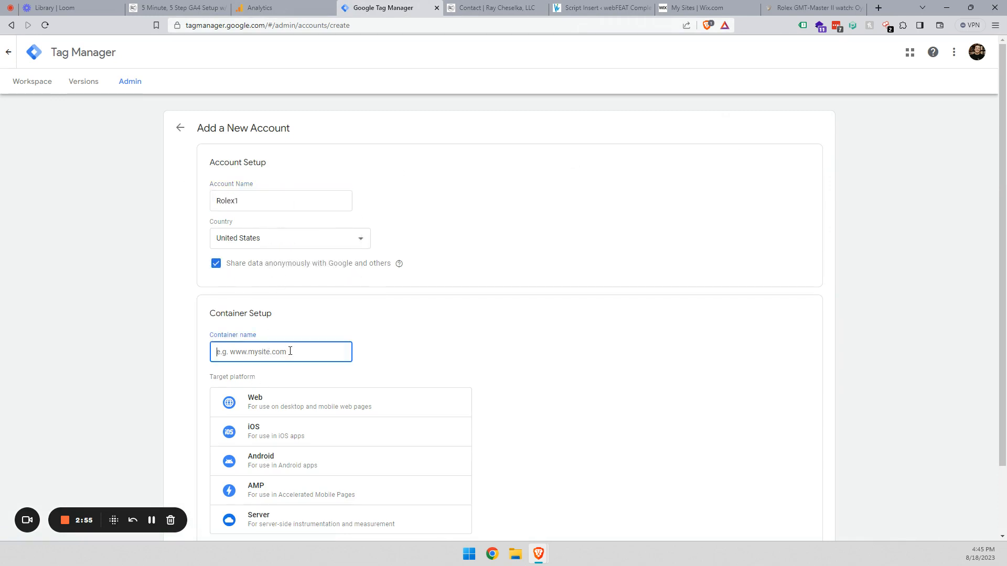
{"action": "type", "text": "rolex1.com"}
{"action": "left_click", "coordinate": [354, 402]}
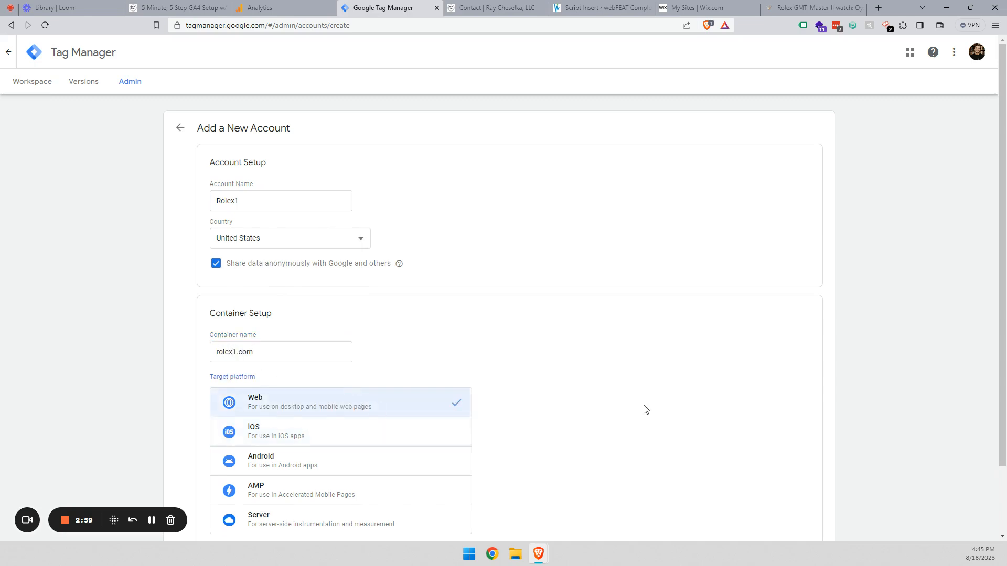
- Create the Rolex1 account and accept the Google Tag Manager Terms of Service Agreement
{"action": "scroll", "coordinate": [645, 409], "scroll_direction": "down", "scroll_amount": 3}
{"action": "left_click", "coordinate": [220, 490]}
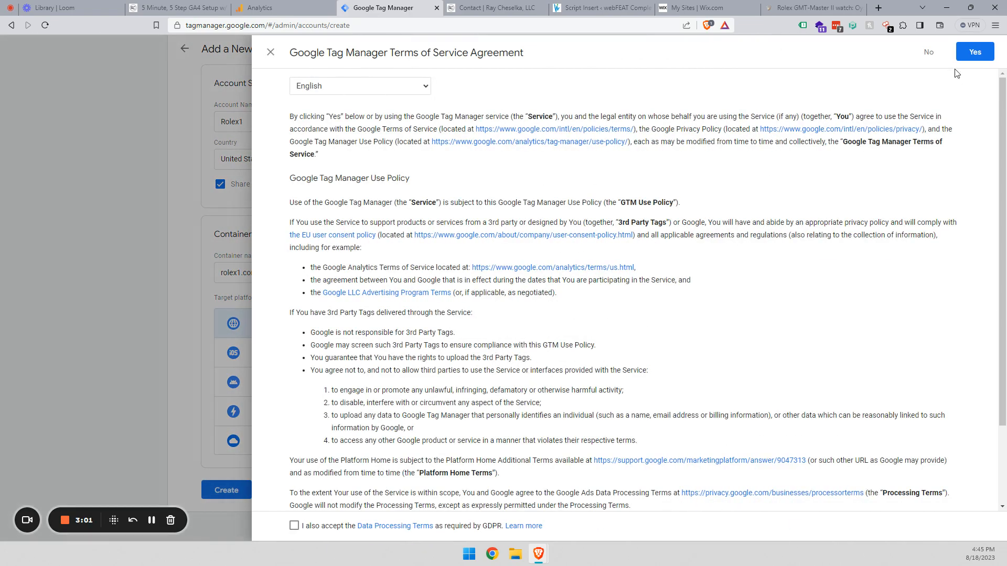
{"action": "left_click", "coordinate": [974, 53]}
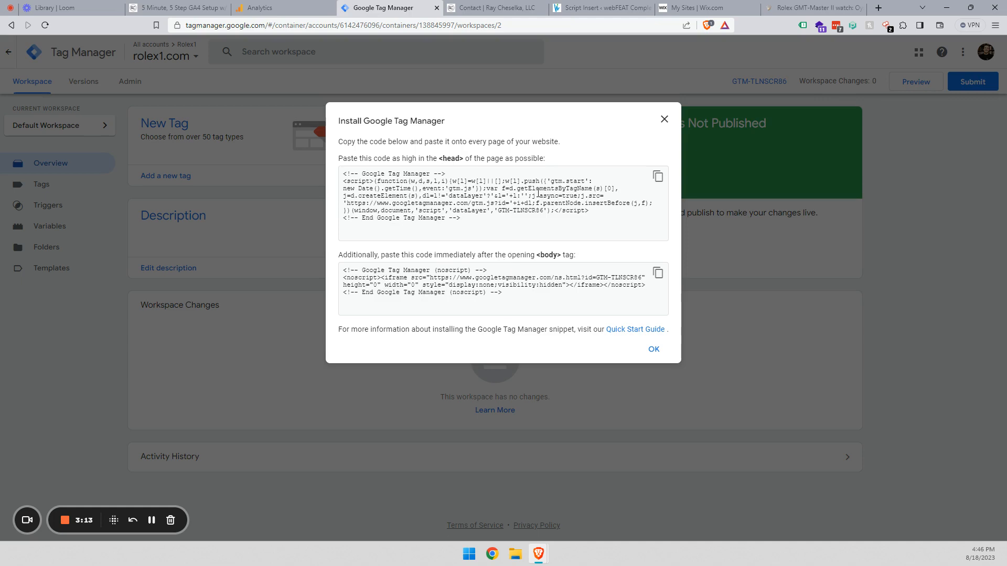
- Dismiss the installation code snippets and locate the Install Google Tag Manager option in the container's administration settings
{"action": "left_click", "coordinate": [654, 350]}
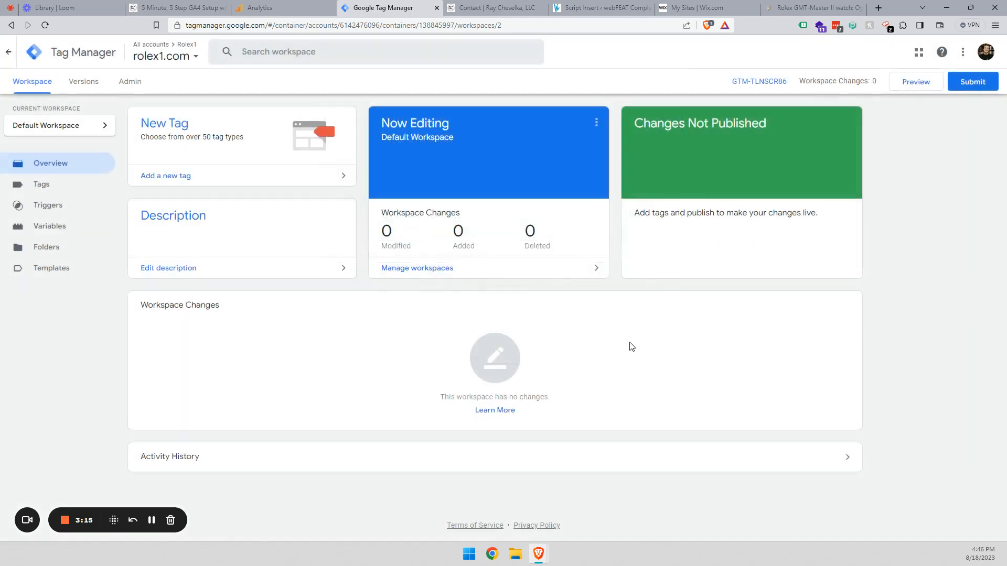
{"action": "left_click", "coordinate": [128, 84]}
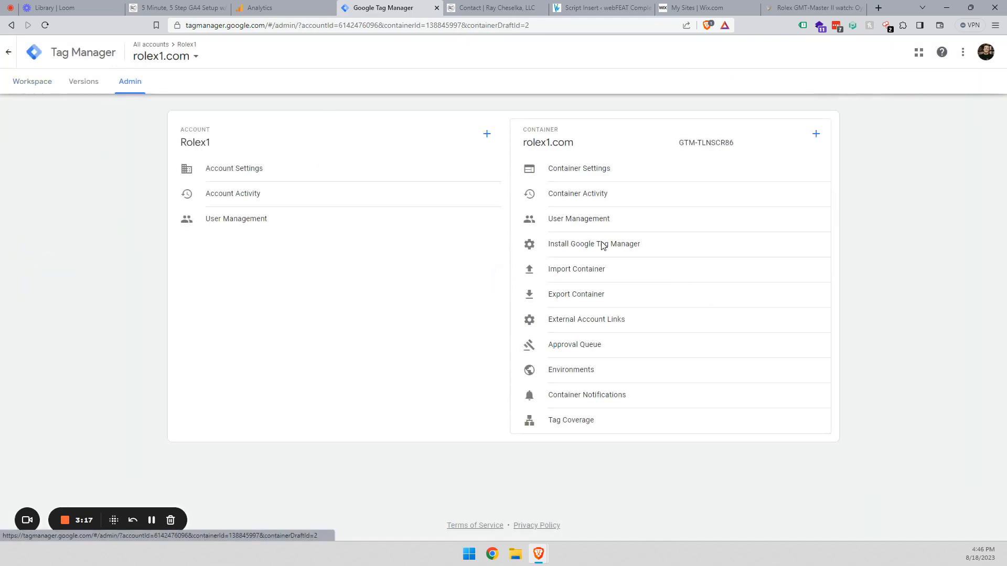
{"action": "left_click", "coordinate": [36, 81]}
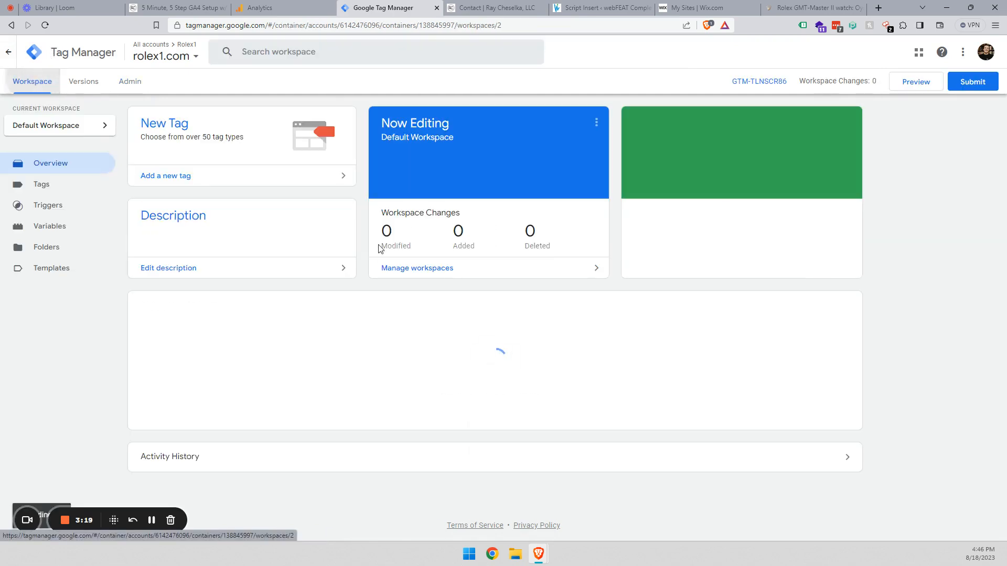
- Create a new tag named GA4 with the tag type Google Analytics: GA4 Configuration
{"action": "left_click", "coordinate": [84, 190]}
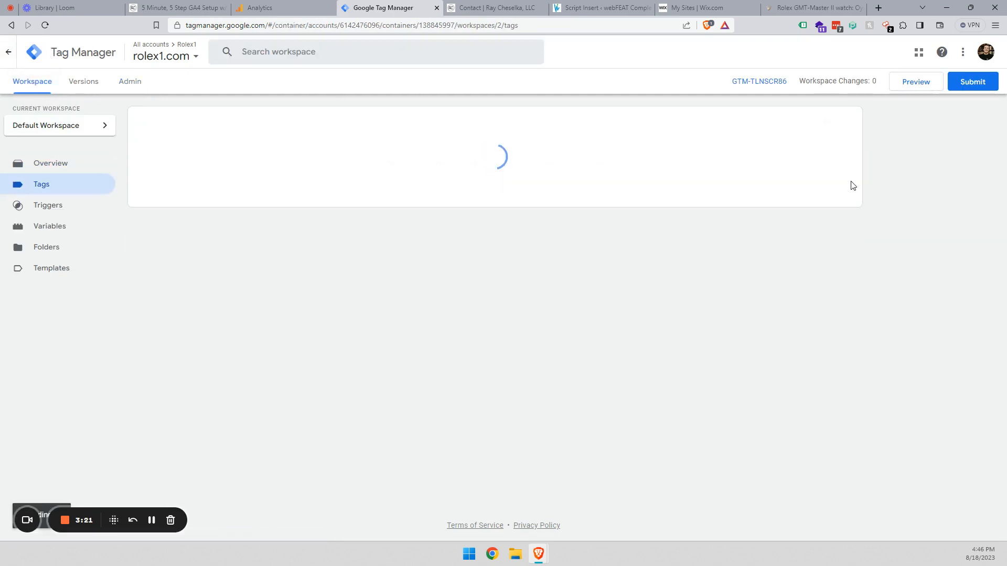
{"action": "left_click", "coordinate": [839, 131]}
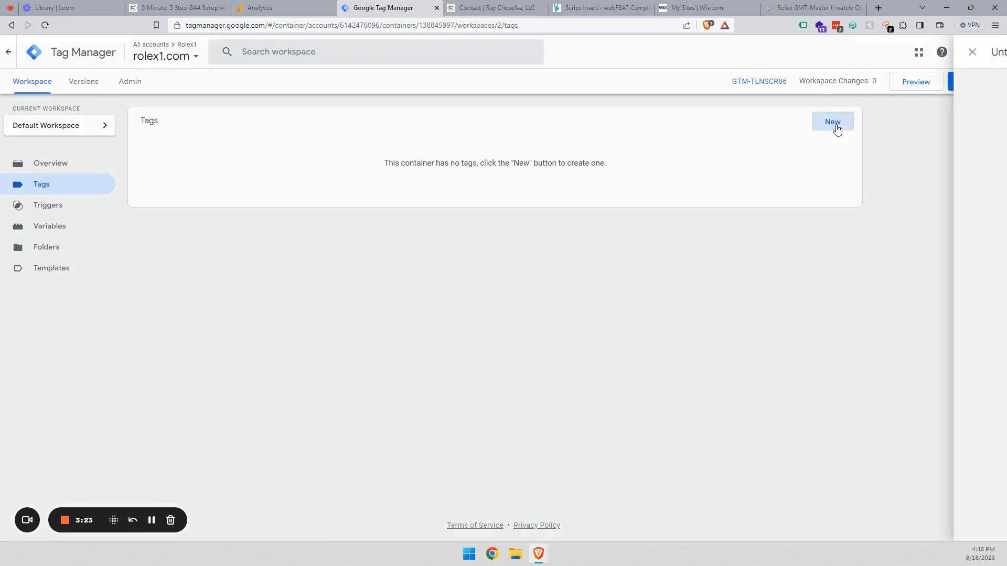
{"action": "left_click", "coordinate": [331, 52]}
{"action": "type", "text": "GA4"}
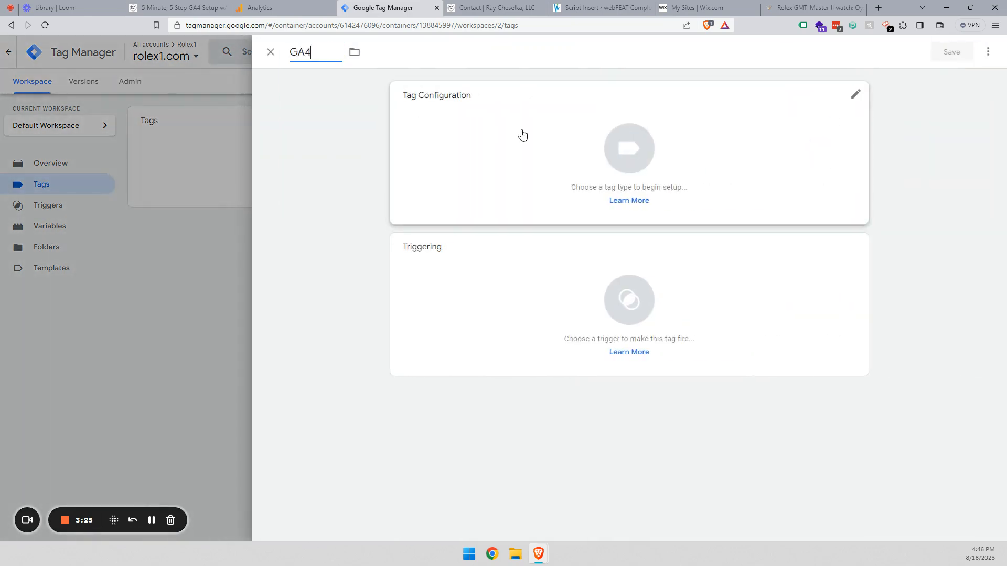
{"action": "left_click", "coordinate": [521, 135]}
{"action": "left_click", "coordinate": [812, 149]}
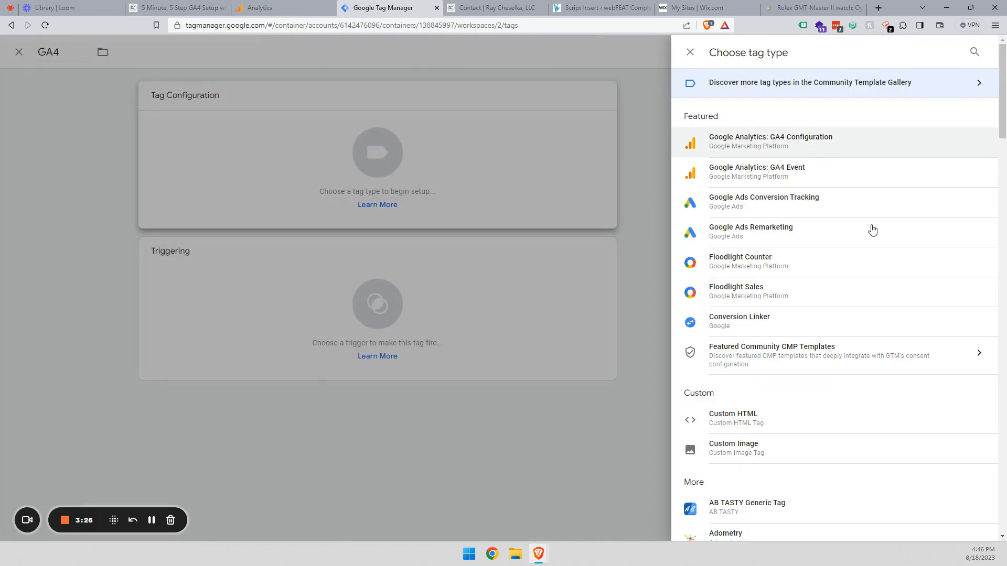
- Enter the measurement ID G-R1Q1YK3X14 in the GA4 tag, checking it against the Analytics web stream
{"action": "left_click", "coordinate": [428, 201]}
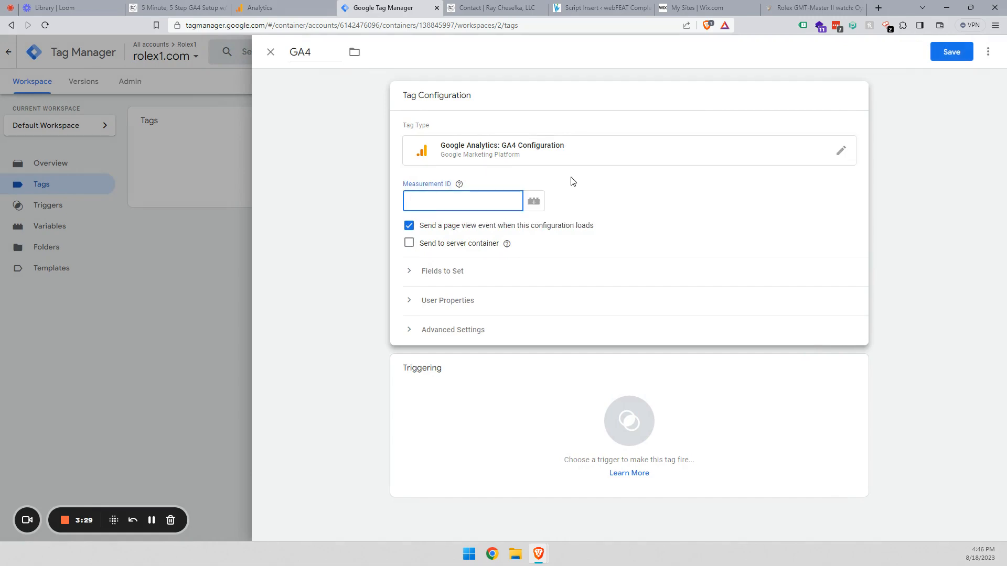
{"action": "type", "text": "G-R1Q1YK3X14"}
{"action": "left_click", "coordinate": [281, 8]}
{"action": "left_click", "coordinate": [393, 6]}
- Set the GA4 tag to fire on the All Pages trigger and save the tag
{"action": "left_click", "coordinate": [650, 436]}
{"action": "left_click", "coordinate": [402, 99]}
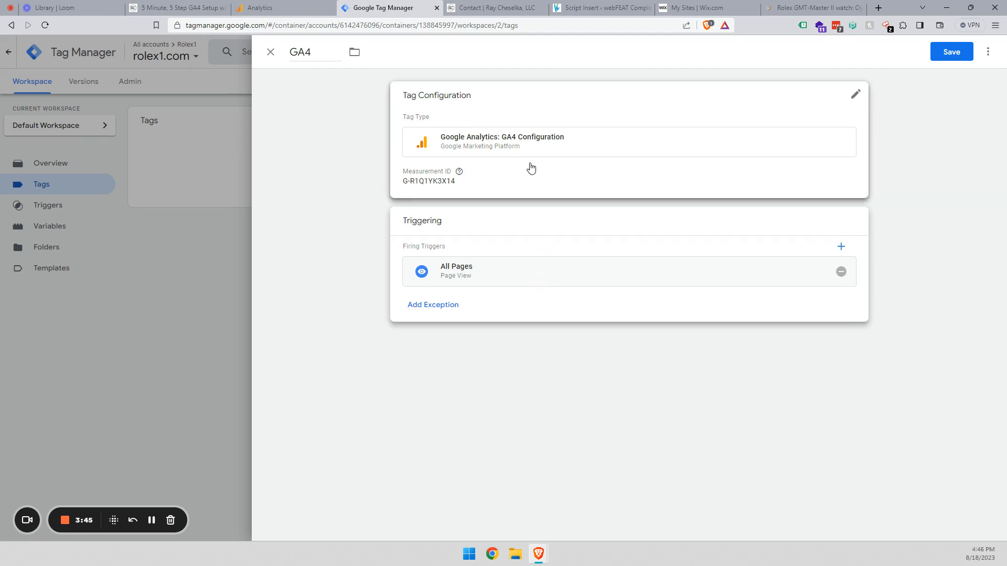
{"action": "left_click", "coordinate": [948, 56]}
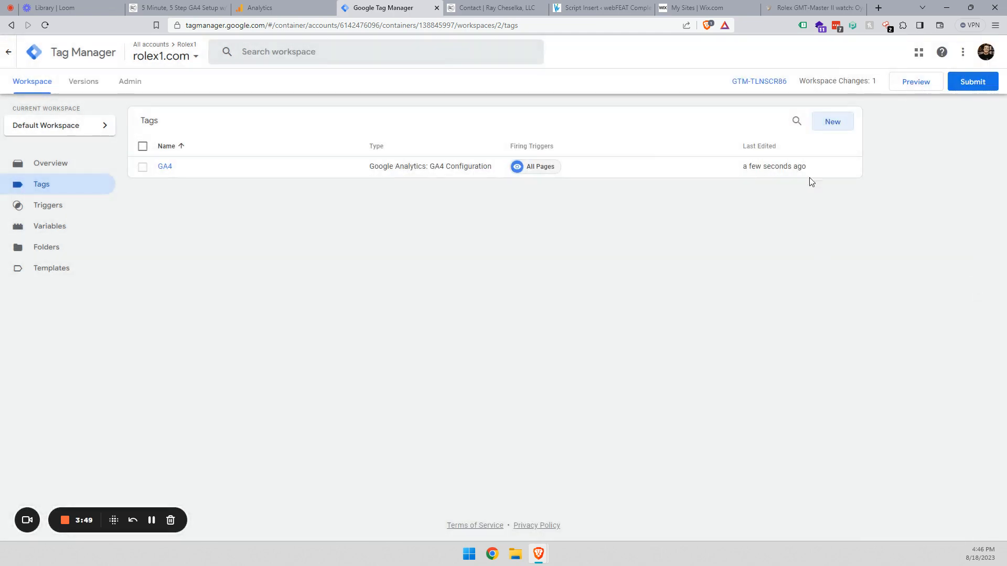
- Examine the guide's GA4 configuration example and its conversion tag and trigger instructions, and view the Analytics web stream details
{"action": "left_click", "coordinate": [179, 8]}
{"action": "scroll", "coordinate": [446, 275], "scroll_direction": "down", "scroll_amount": 4}
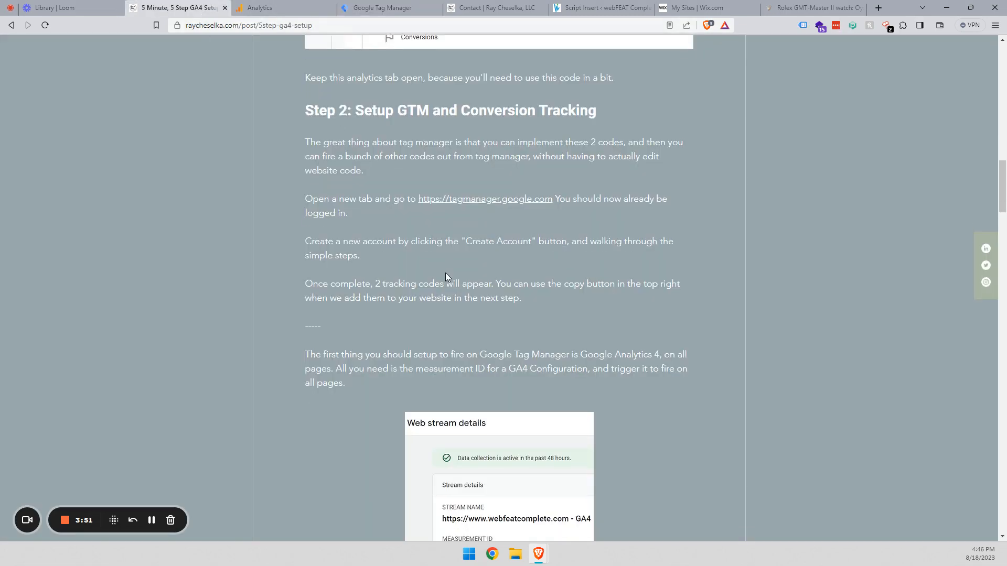
{"action": "scroll", "coordinate": [454, 257], "scroll_direction": "down", "scroll_amount": 5}
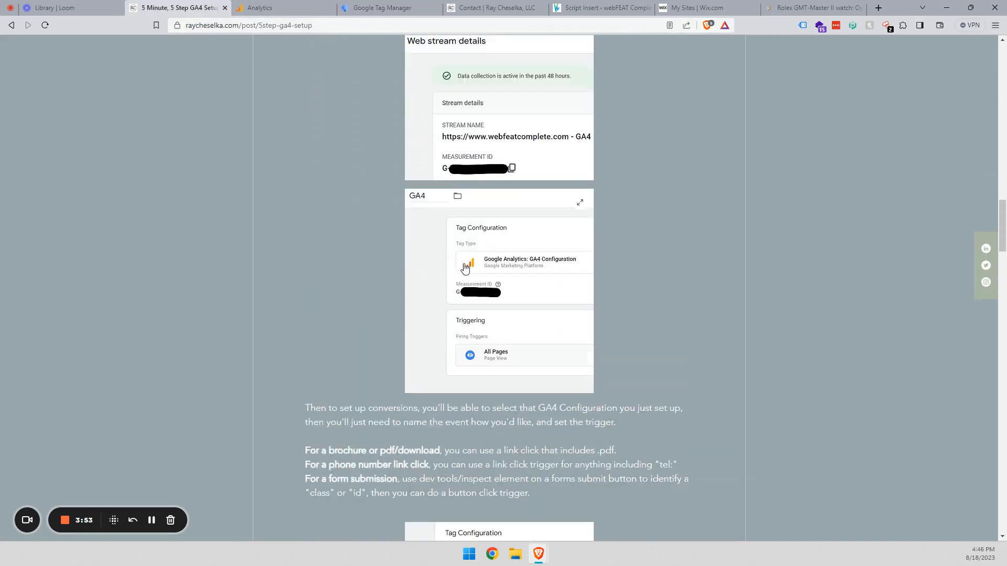
{"action": "scroll", "coordinate": [464, 268], "scroll_direction": "up", "scroll_amount": 2}
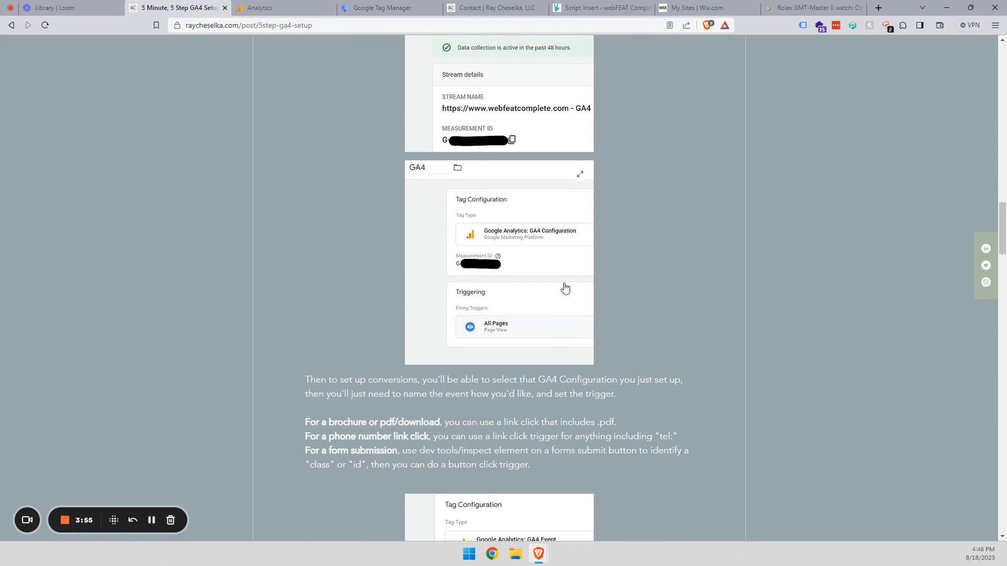
{"action": "scroll", "coordinate": [565, 287], "scroll_direction": "up", "scroll_amount": 1}
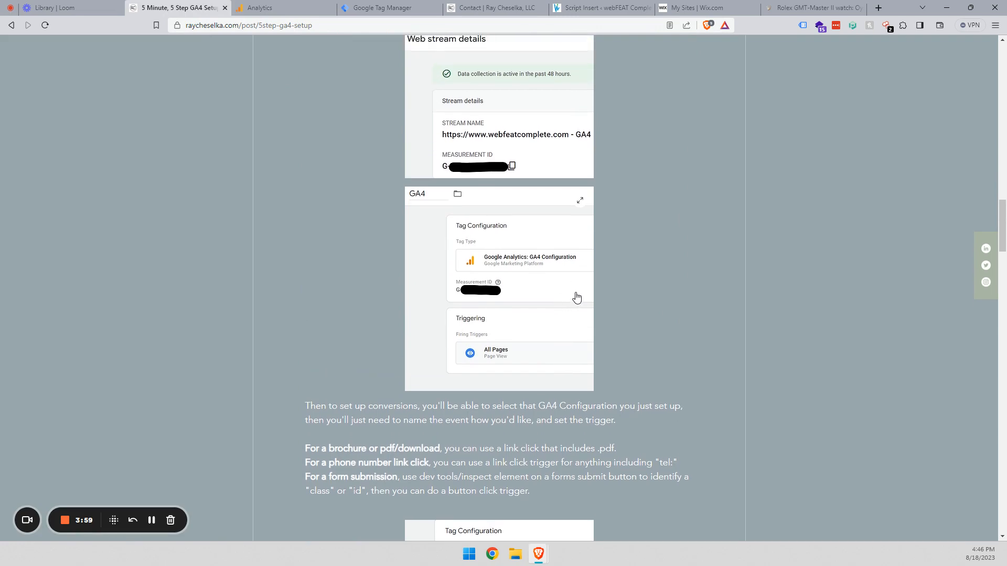
{"action": "scroll", "coordinate": [576, 297], "scroll_direction": "down", "scroll_amount": 12}
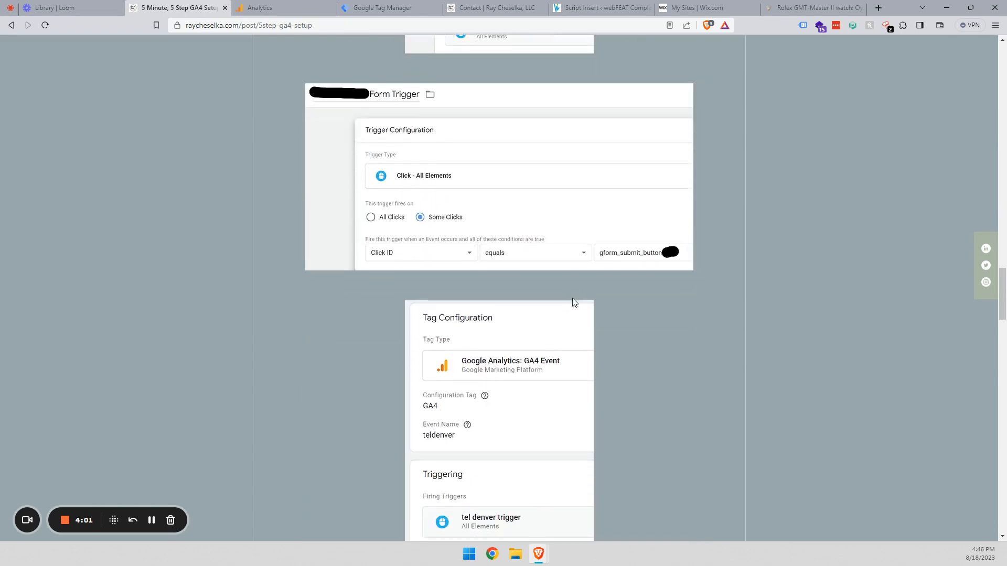
{"action": "scroll", "coordinate": [572, 299], "scroll_direction": "down", "scroll_amount": 5}
{"action": "scroll", "coordinate": [572, 298], "scroll_direction": "up", "scroll_amount": 15}
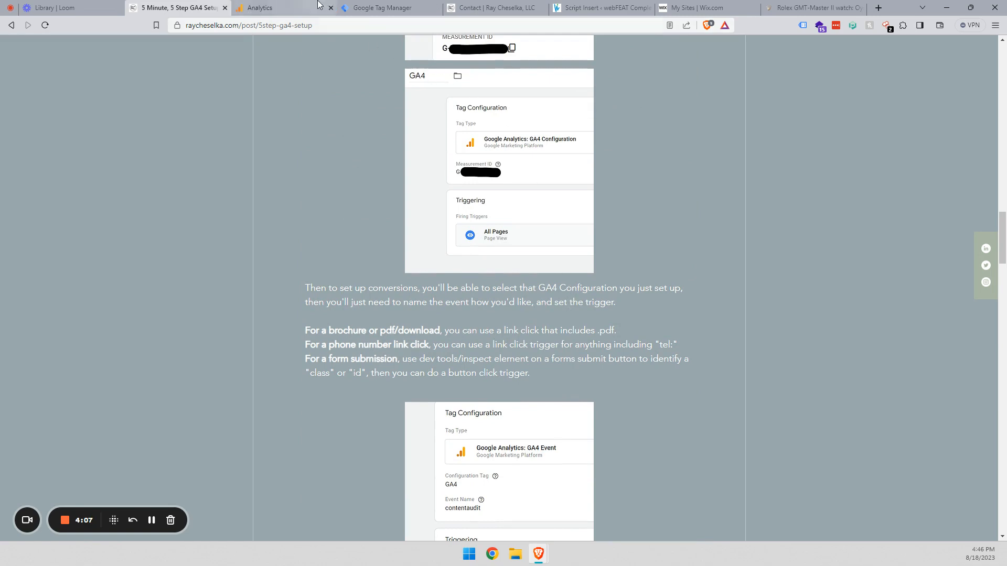
{"action": "left_click", "coordinate": [292, 8]}
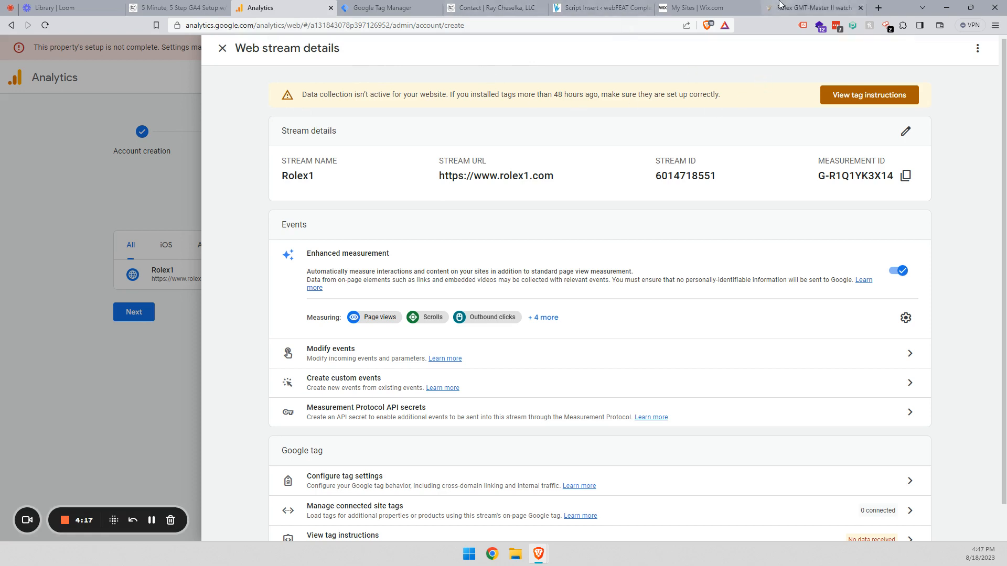
- Switch to Tag Manager and create a new tag named PDF DL with the tag type Google Analytics: GA4 Event
{"action": "left_click", "coordinate": [383, 8]}
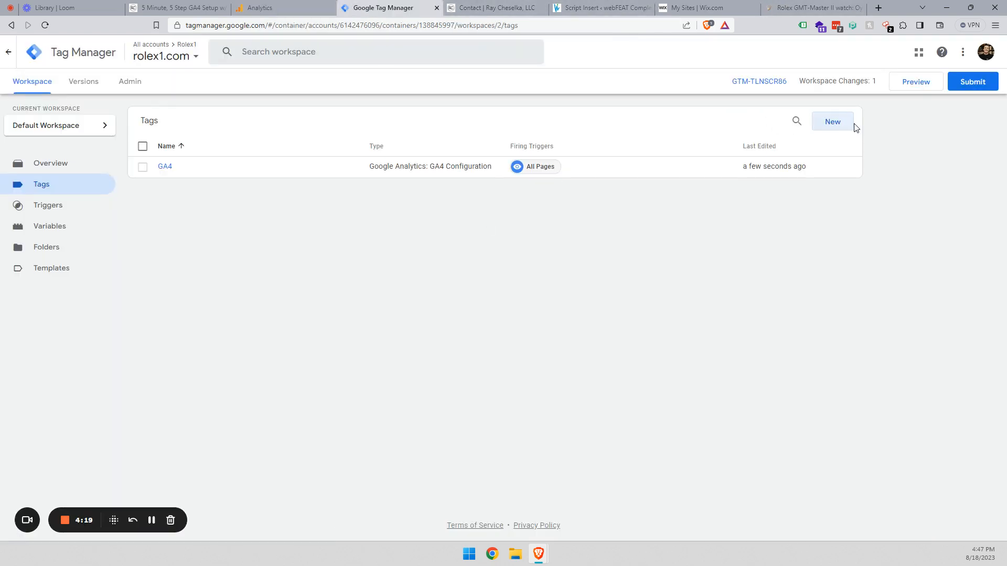
{"action": "left_click", "coordinate": [832, 121]}
{"action": "double_click", "coordinate": [332, 49]}
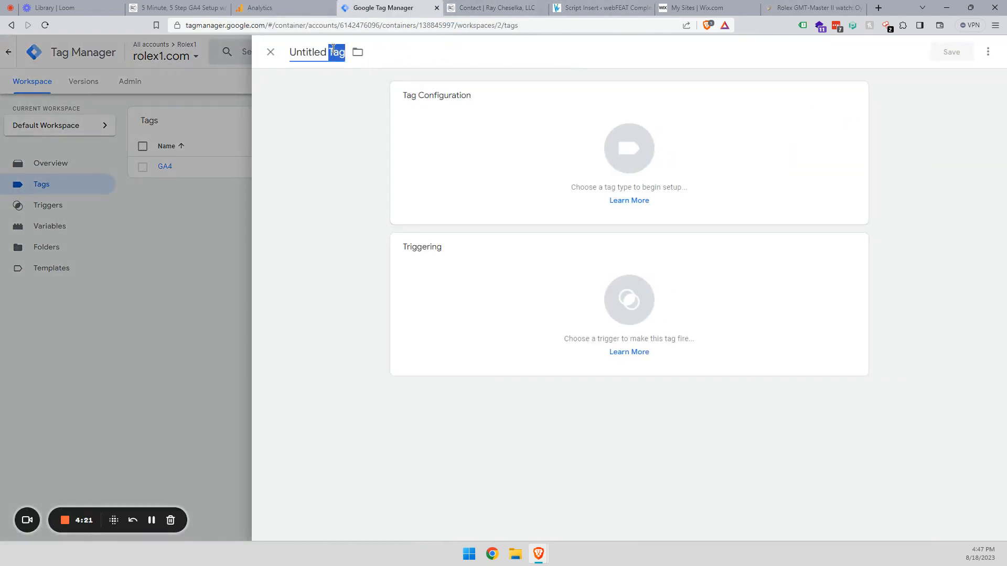
{"action": "left_click", "coordinate": [332, 48]}
{"action": "type", "text": "PDF DL"}
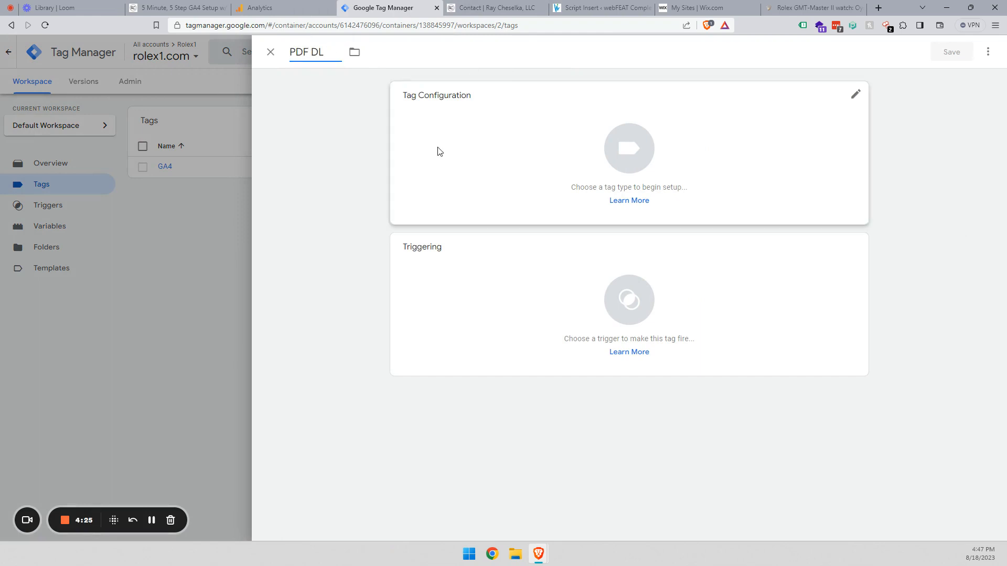
{"action": "left_click", "coordinate": [607, 156]}
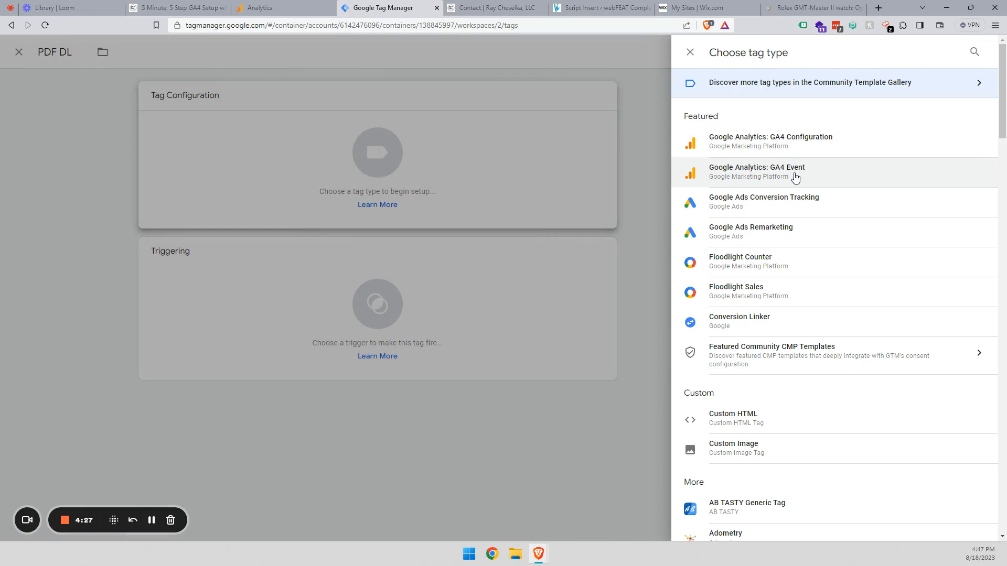
{"action": "left_click", "coordinate": [795, 177]}
- Set the PDF DL tag's configuration tag to GA4 and its event name to pdf
{"action": "left_click", "coordinate": [503, 199]}
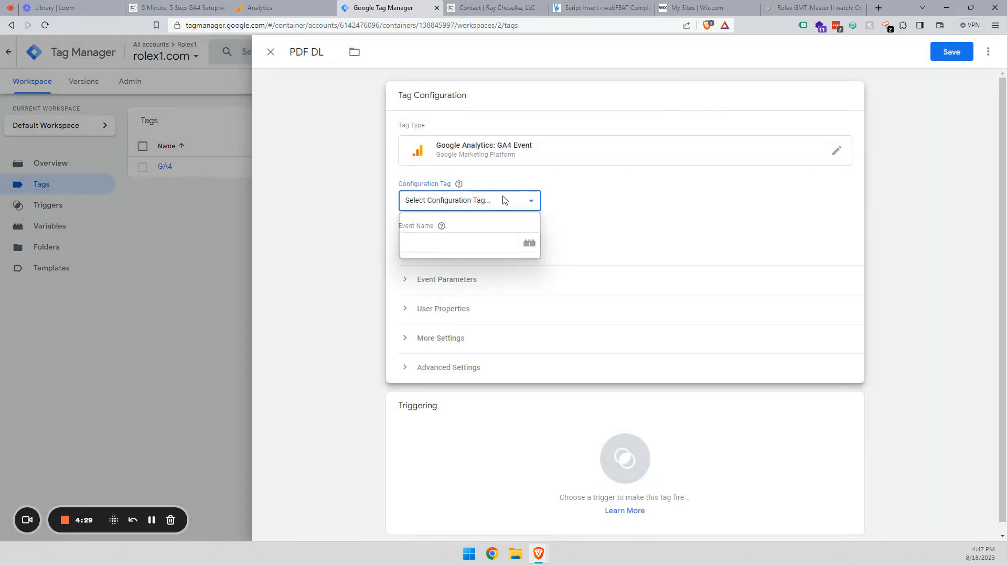
{"action": "left_click", "coordinate": [474, 234]}
{"action": "left_click", "coordinate": [468, 248]}
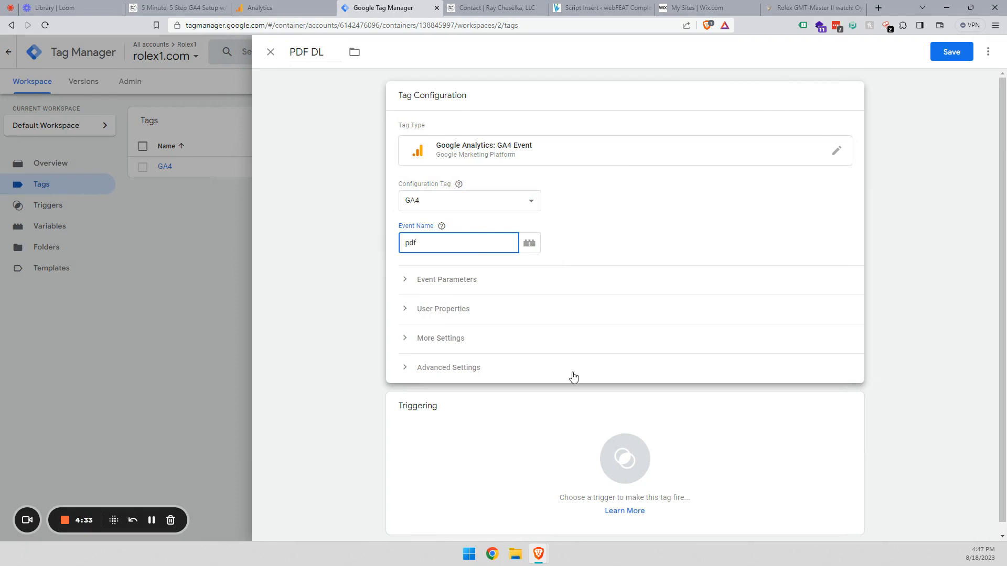
- Assign the All Pages trigger to the PDF DL tag and save the tag
{"action": "left_click", "coordinate": [609, 451]}
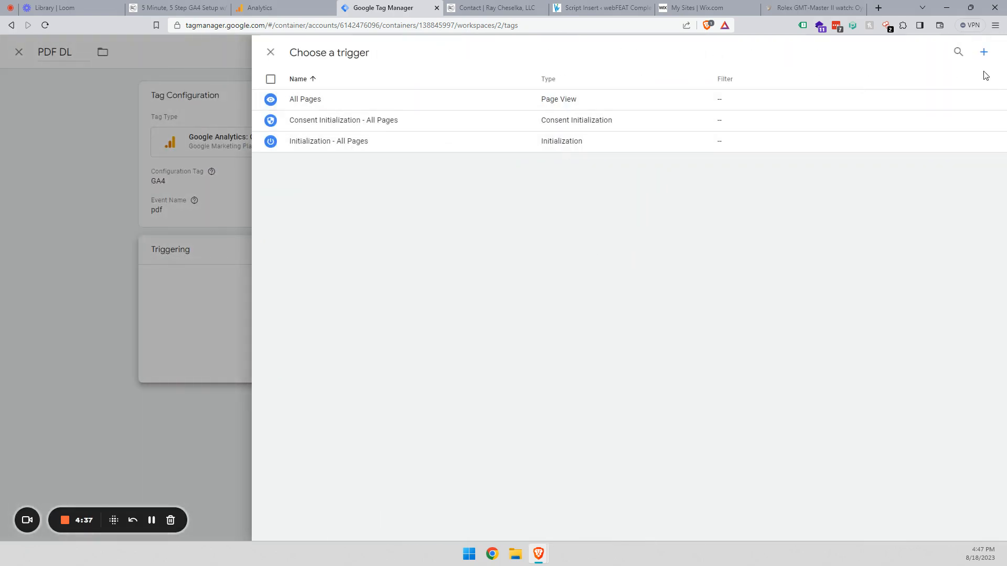
{"action": "left_click", "coordinate": [280, 53]}
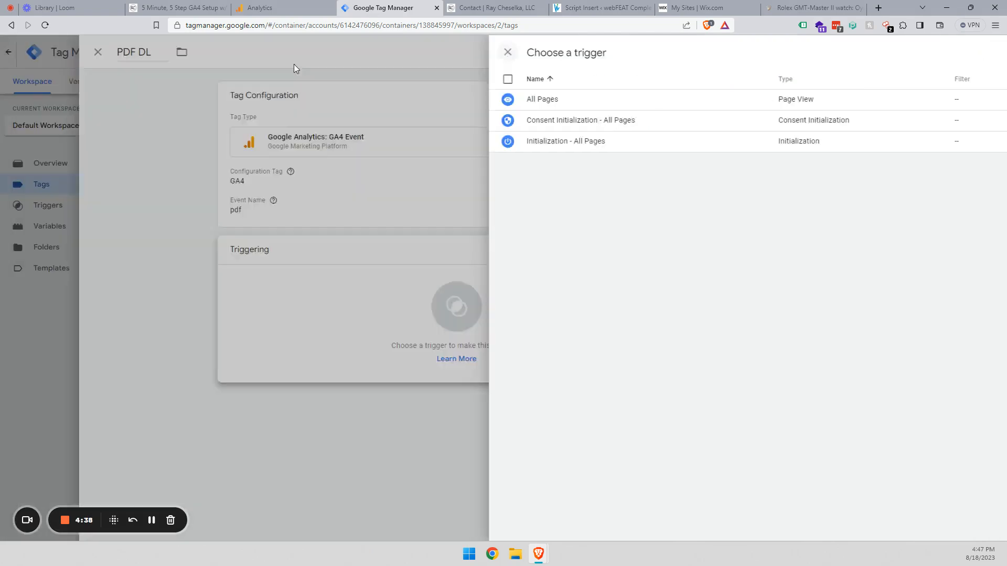
{"action": "left_click", "coordinate": [950, 57]}
{"action": "left_click", "coordinate": [624, 161]}
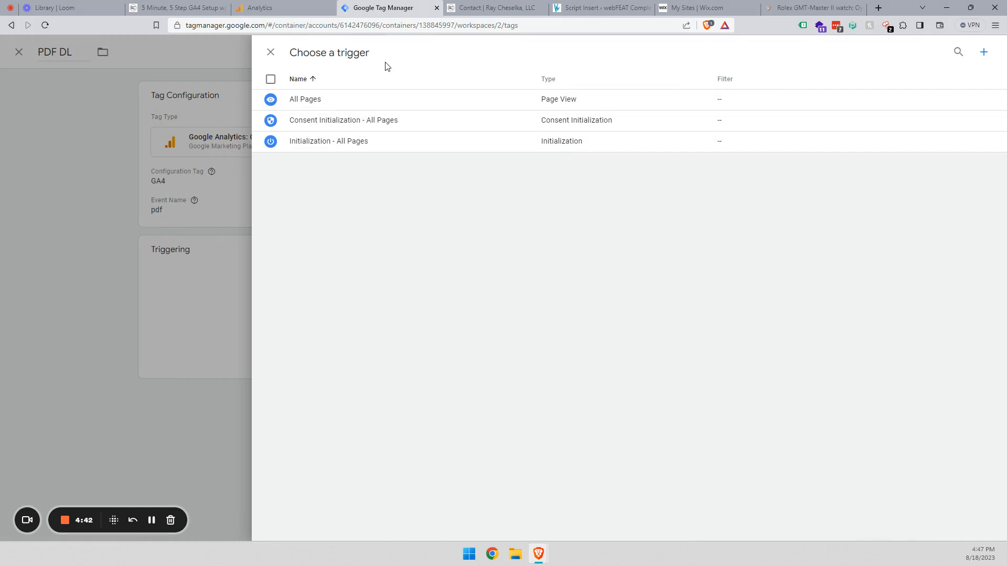
{"action": "left_click", "coordinate": [305, 102]}
{"action": "left_click", "coordinate": [962, 59]}
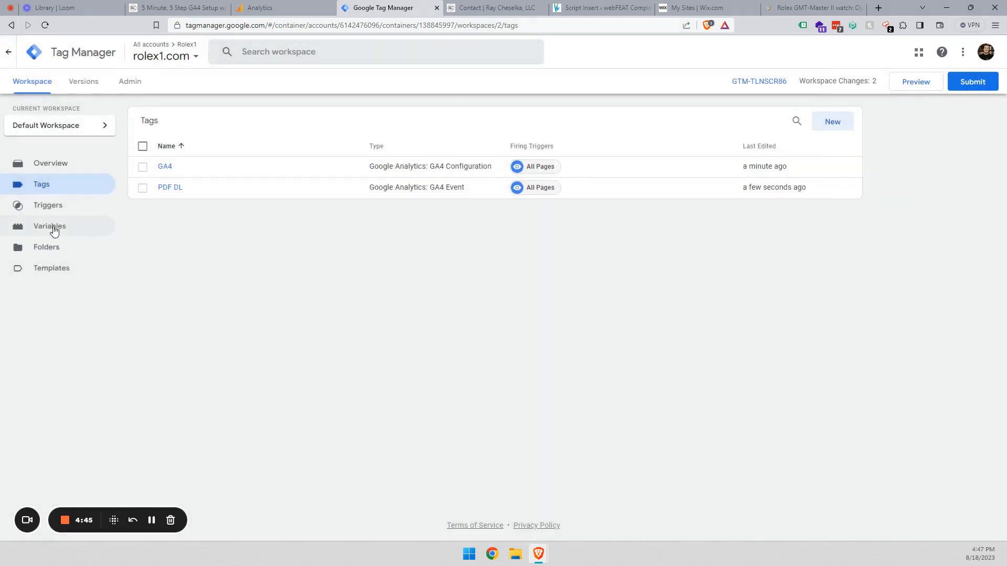
- Enable the built-in variables Click Element, Click Classes, Click ID, Click Target, Click URL and Click Text
{"action": "left_click", "coordinate": [55, 226]}
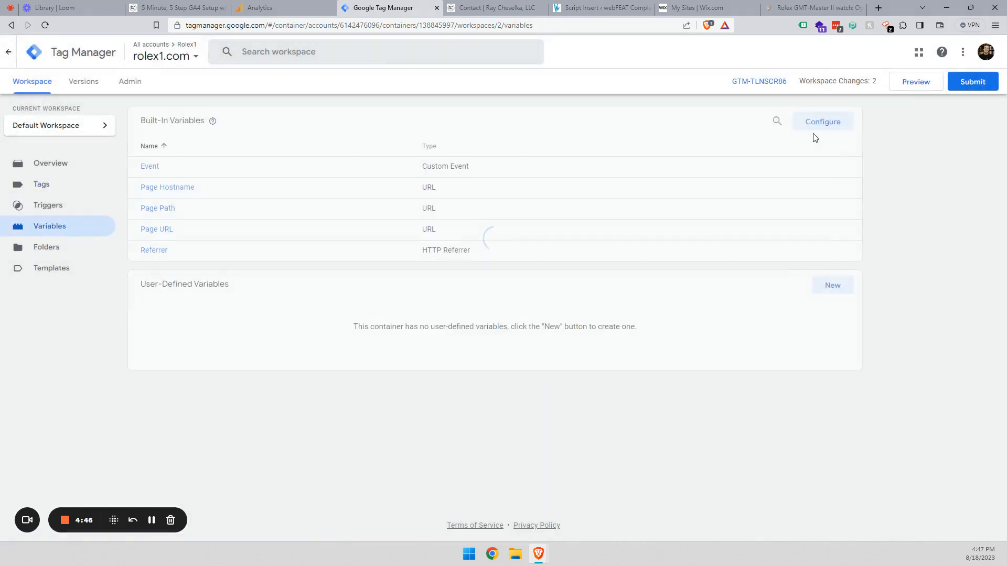
{"action": "left_click", "coordinate": [829, 131]}
{"action": "scroll", "coordinate": [834, 308], "scroll_direction": "down", "scroll_amount": 8}
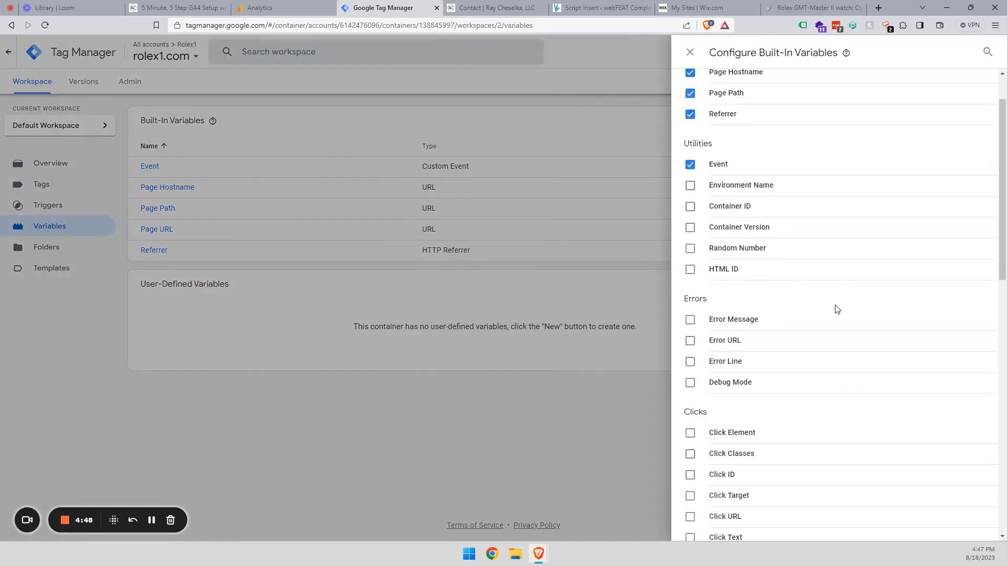
{"action": "left_click", "coordinate": [742, 176]}
{"action": "left_click", "coordinate": [742, 195]}
{"action": "left_click", "coordinate": [744, 217]}
{"action": "left_click", "coordinate": [744, 238]}
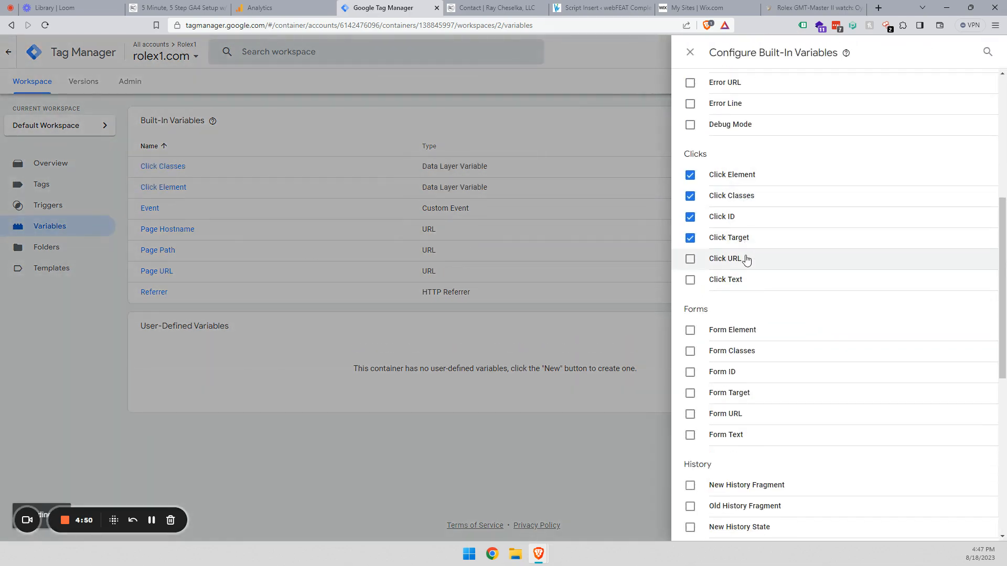
{"action": "left_click", "coordinate": [747, 259]}
{"action": "left_click", "coordinate": [747, 279]}
{"action": "scroll", "coordinate": [734, 236], "scroll_direction": "up", "scroll_amount": 1}
{"action": "scroll", "coordinate": [726, 170], "scroll_direction": "up", "scroll_amount": 2}
{"action": "left_click", "coordinate": [690, 52]}
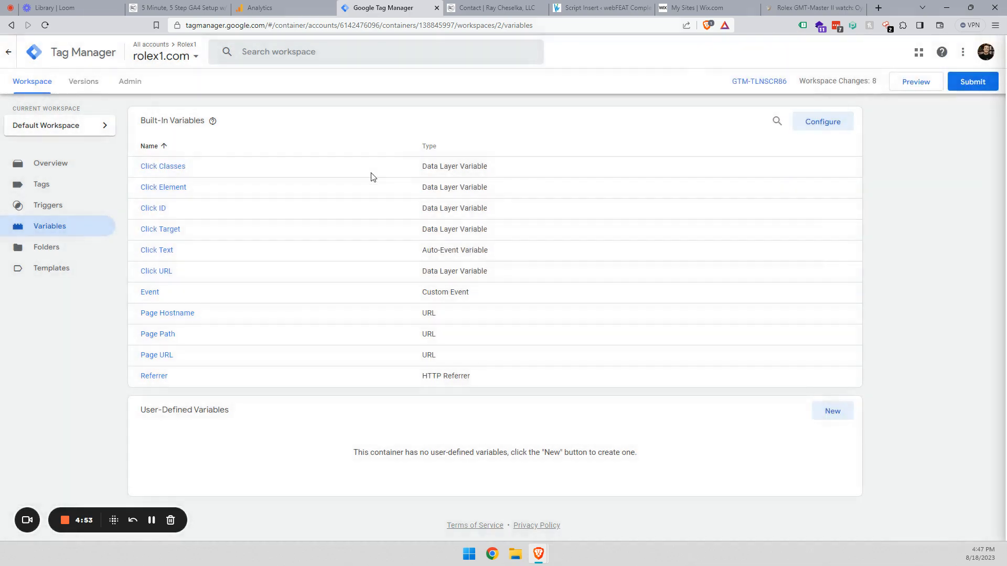
- Reopen the PDF DL tag and remove its All Pages firing trigger
{"action": "left_click", "coordinate": [53, 184]}
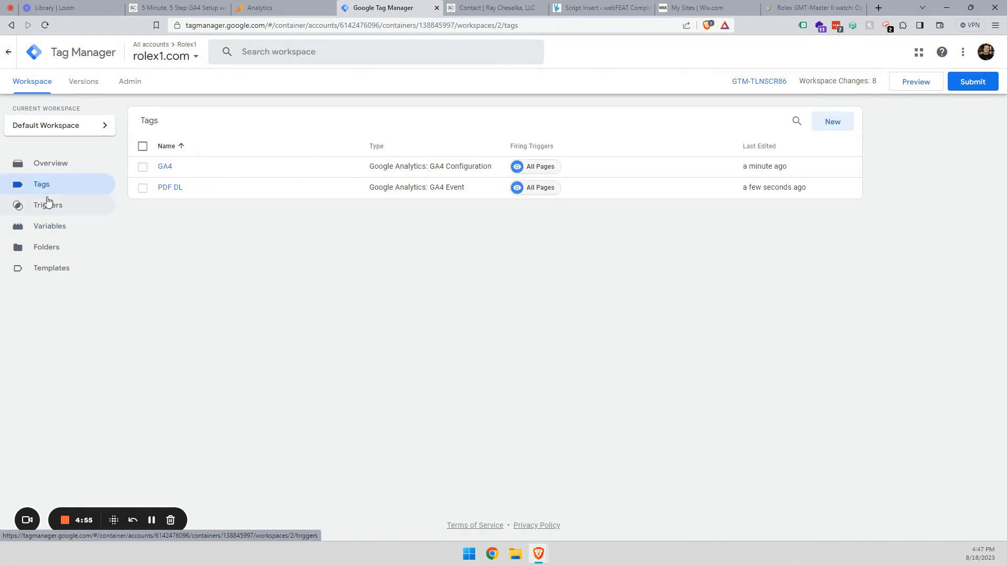
{"action": "left_click", "coordinate": [184, 188]}
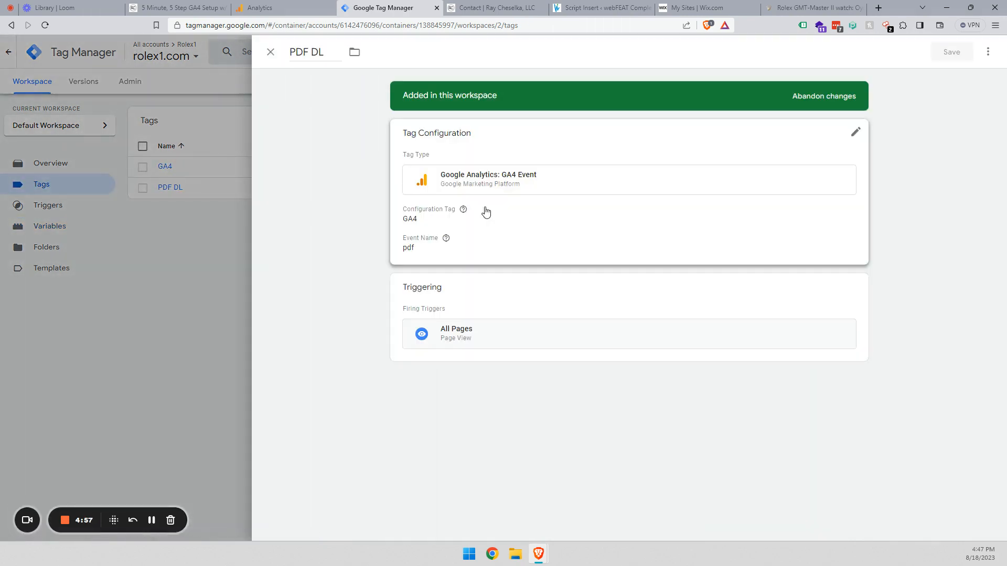
{"action": "left_click", "coordinate": [557, 314]}
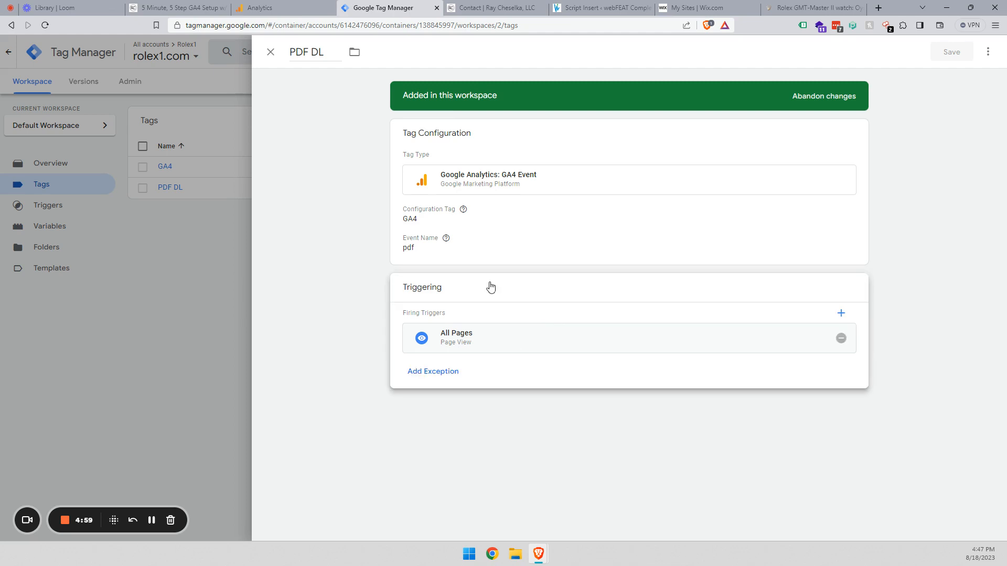
{"action": "left_click", "coordinate": [841, 338]}
- Create a new firing trigger for the tag named PDF DL Trigger with the type Click - All Elements
{"action": "left_click", "coordinate": [664, 363]}
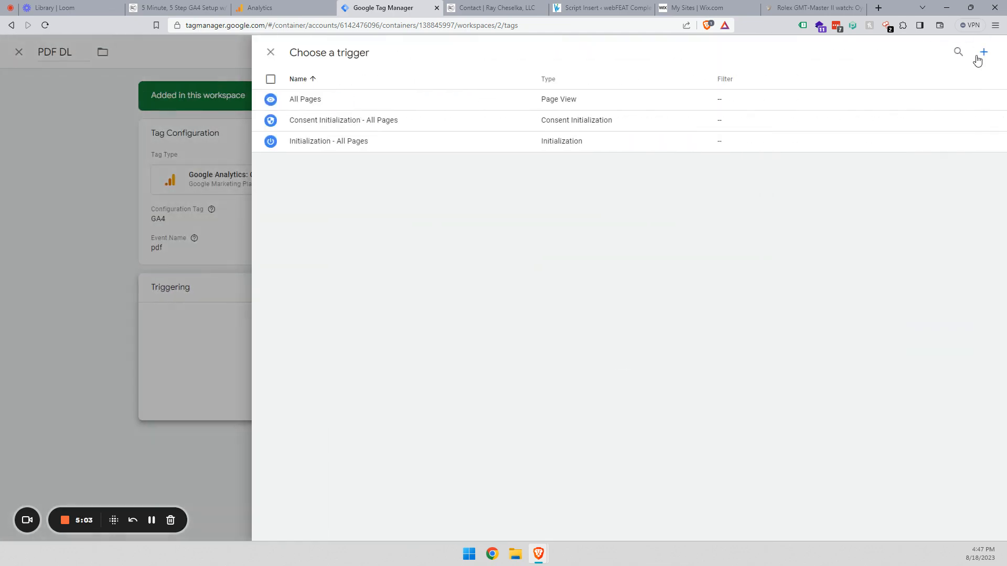
{"action": "left_click", "coordinate": [983, 52]}
{"action": "triple_click", "coordinate": [321, 52]}
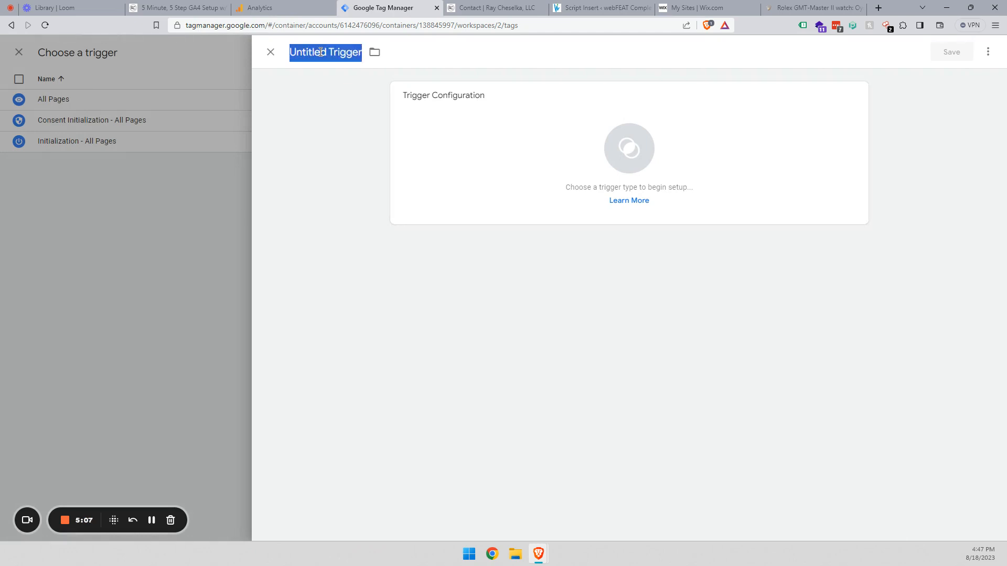
{"action": "type", "text": "PDF"}
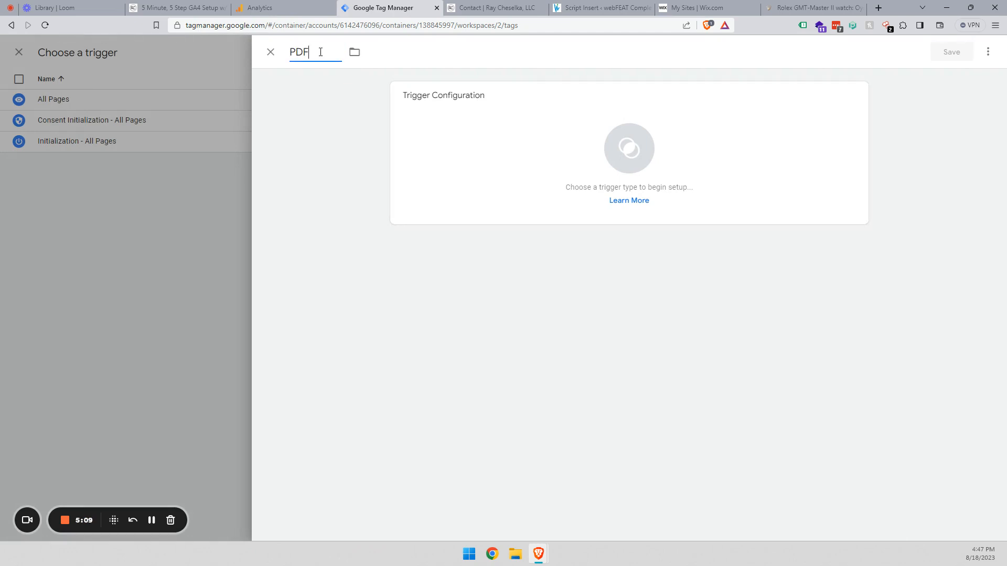
{"action": "type", "text": " DL Trigger"}
{"action": "left_click", "coordinate": [622, 157]}
{"action": "left_click", "coordinate": [769, 297]}
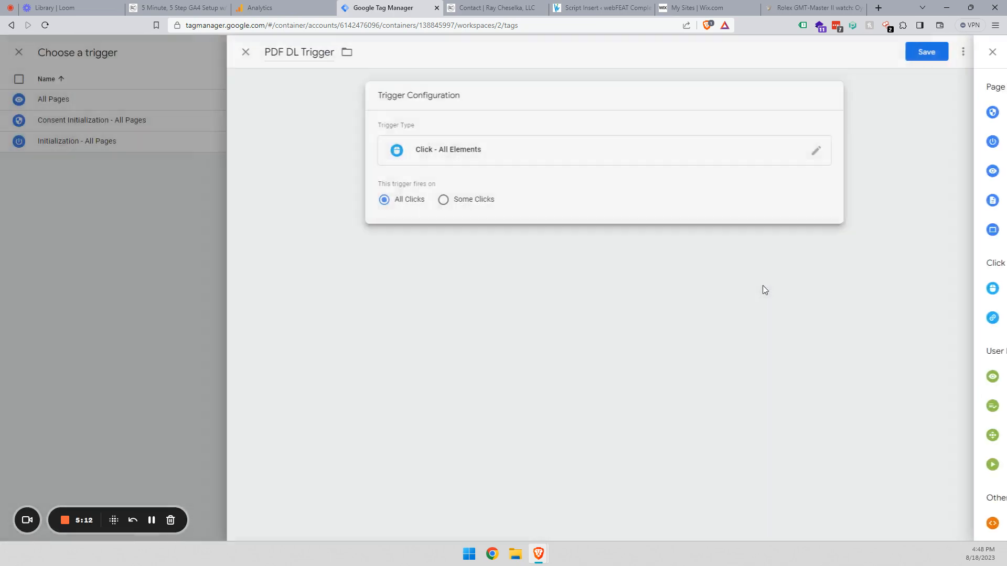
- Make PDF DL Trigger fire only on some clicks where Click URL contains .pdf, and save the trigger
{"action": "left_click", "coordinate": [481, 203]}
{"action": "left_click", "coordinate": [491, 246]}
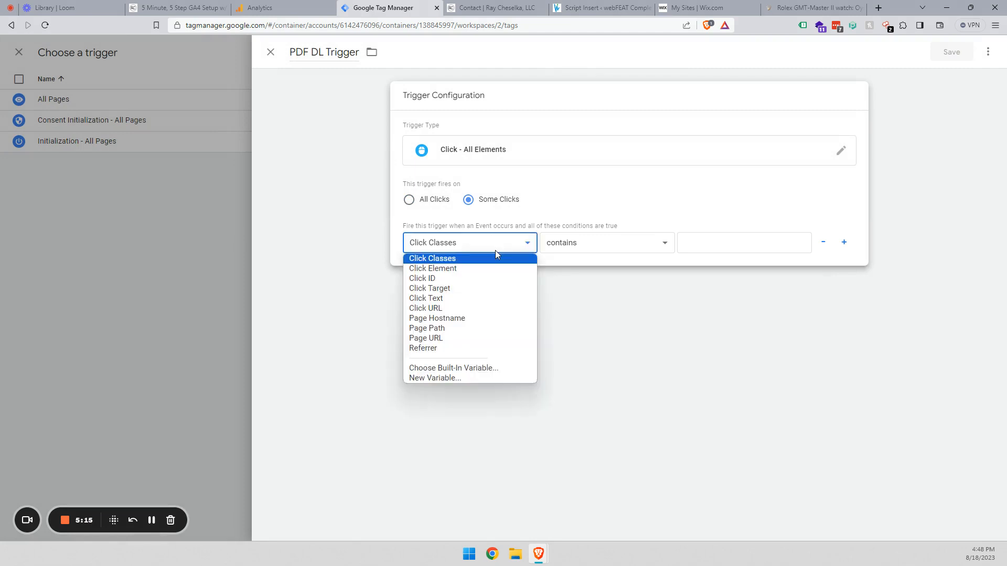
{"action": "left_click", "coordinate": [475, 309]}
{"action": "left_click", "coordinate": [719, 242]}
{"action": "type", "text": ".p[df"}
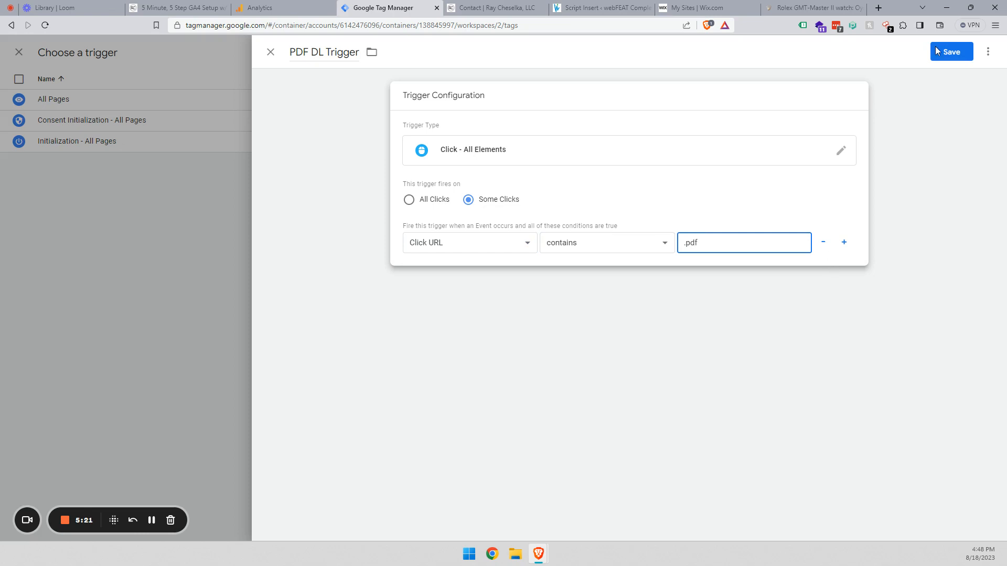
{"action": "left_click", "coordinate": [958, 54]}
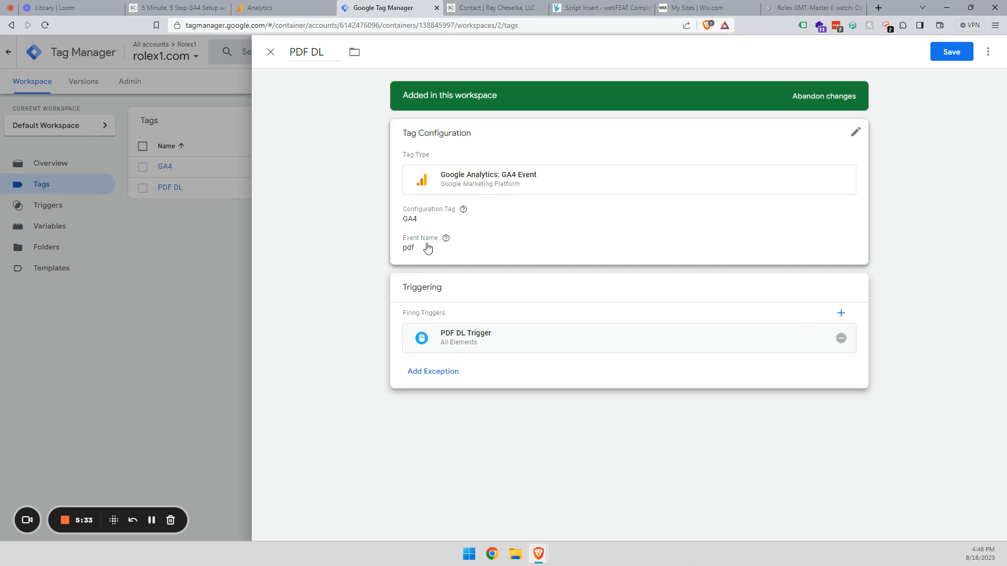
- Switch to Analytics, finish the Rolex1 data collection setup and open the property's Events settings
{"action": "left_click", "coordinate": [262, 7]}
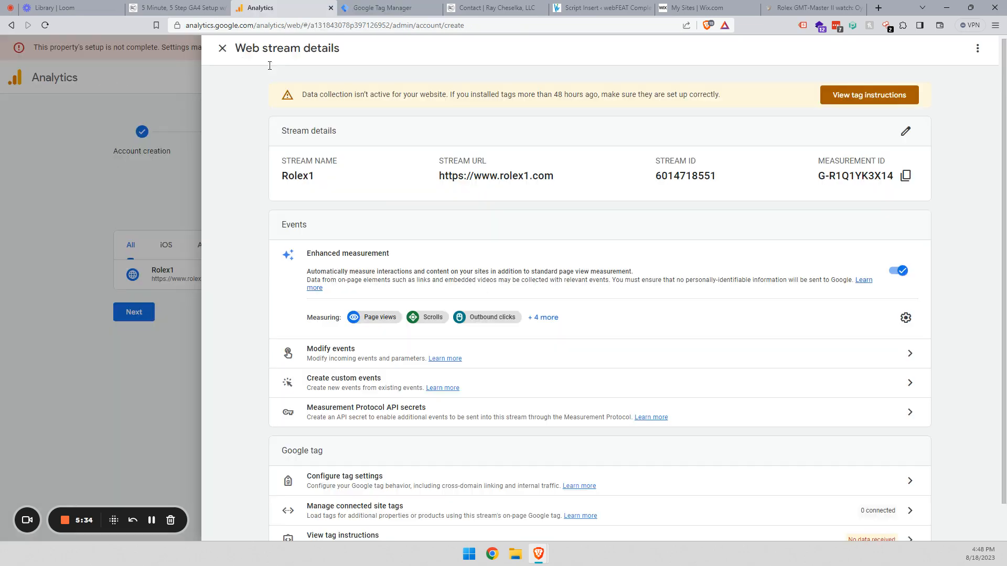
{"action": "left_click", "coordinate": [95, 204]}
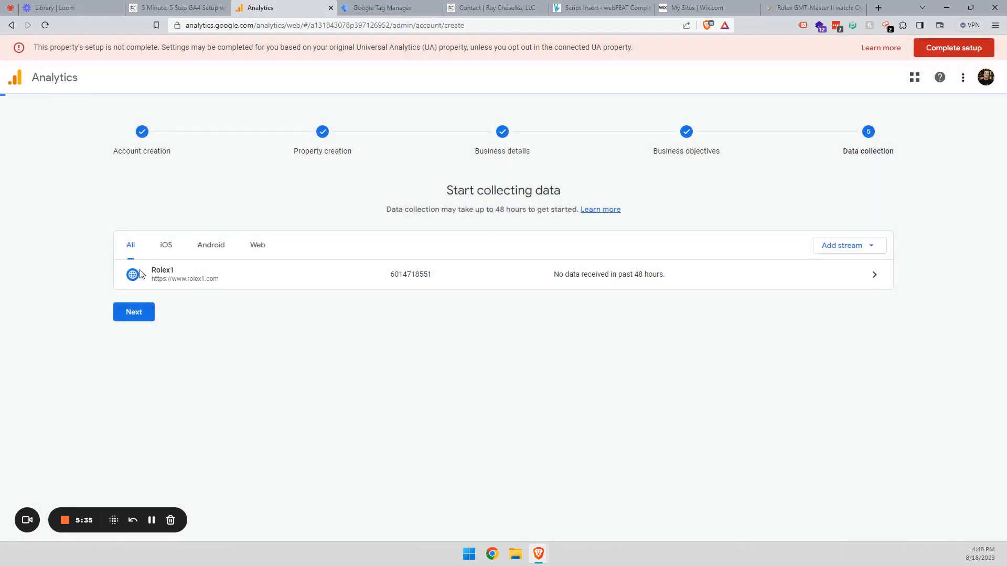
{"action": "left_click", "coordinate": [152, 309]}
{"action": "left_click", "coordinate": [519, 482]}
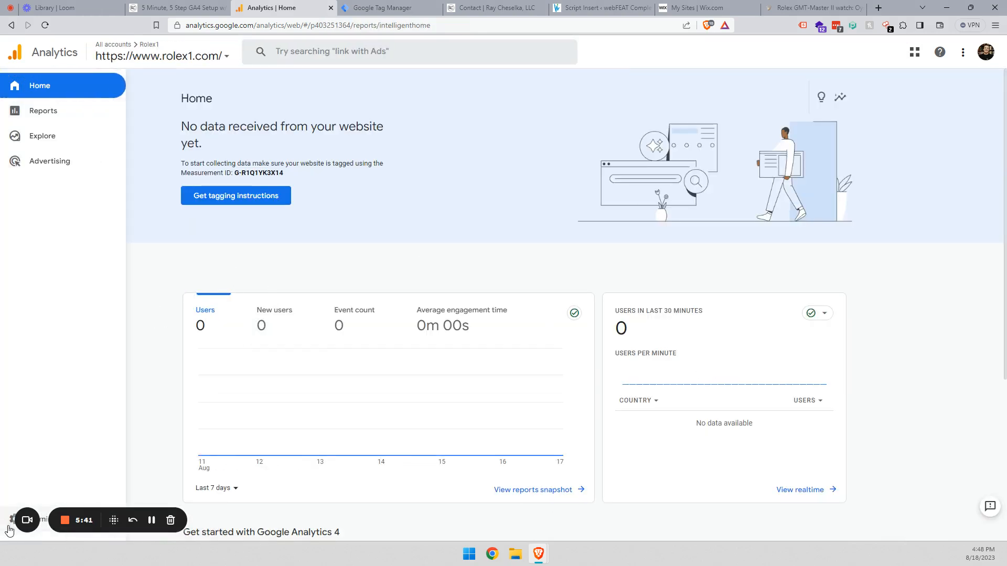
{"action": "left_click", "coordinate": [15, 524]}
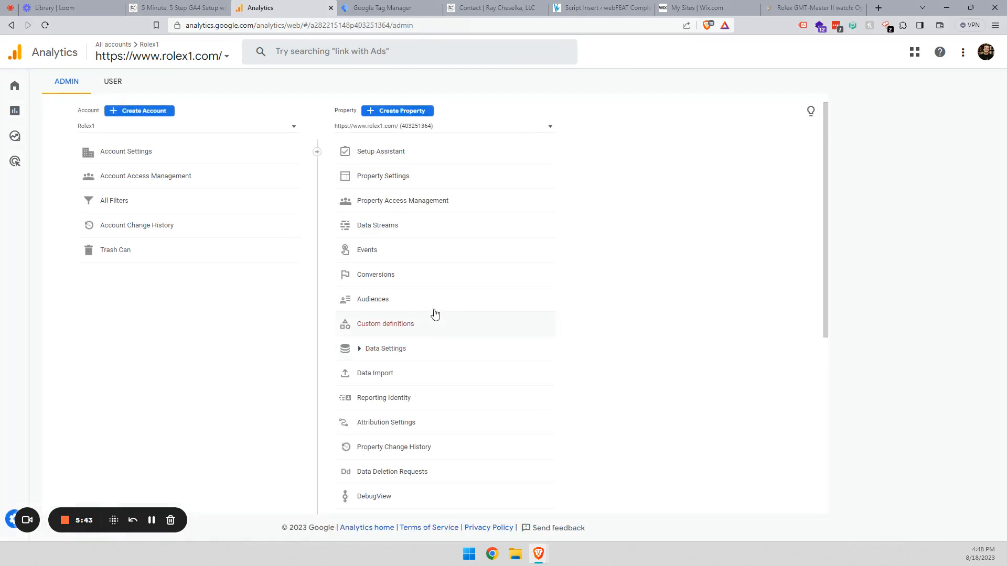
{"action": "left_click", "coordinate": [413, 259]}
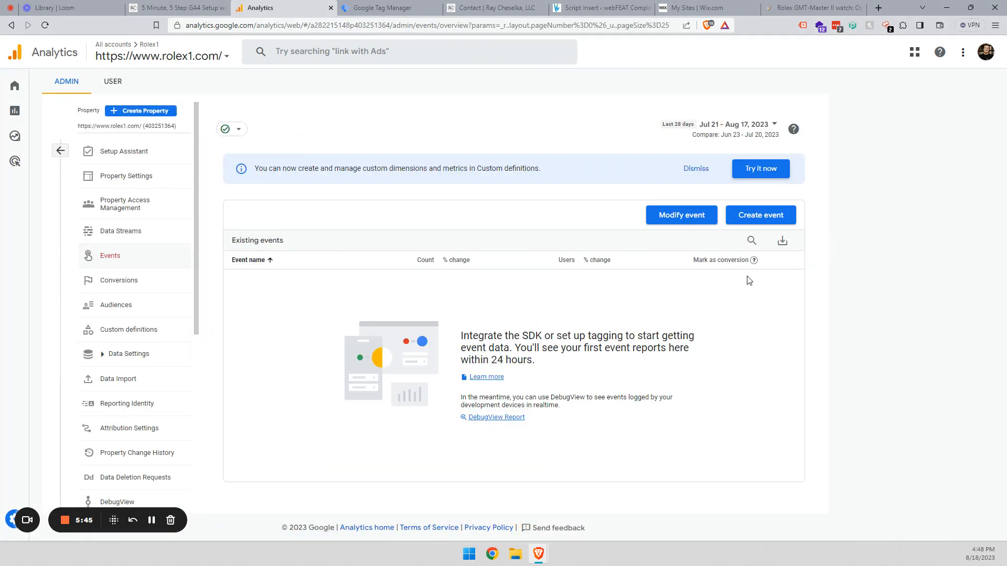
- Examine the guide's trigger examples, code installation and conversion-marking instructions, comparing them with the Analytics Events page
{"action": "key", "text": "ctrl+shift+Tab"}
{"action": "scroll", "coordinate": [420, 341], "scroll_direction": "down", "scroll_amount": 15}
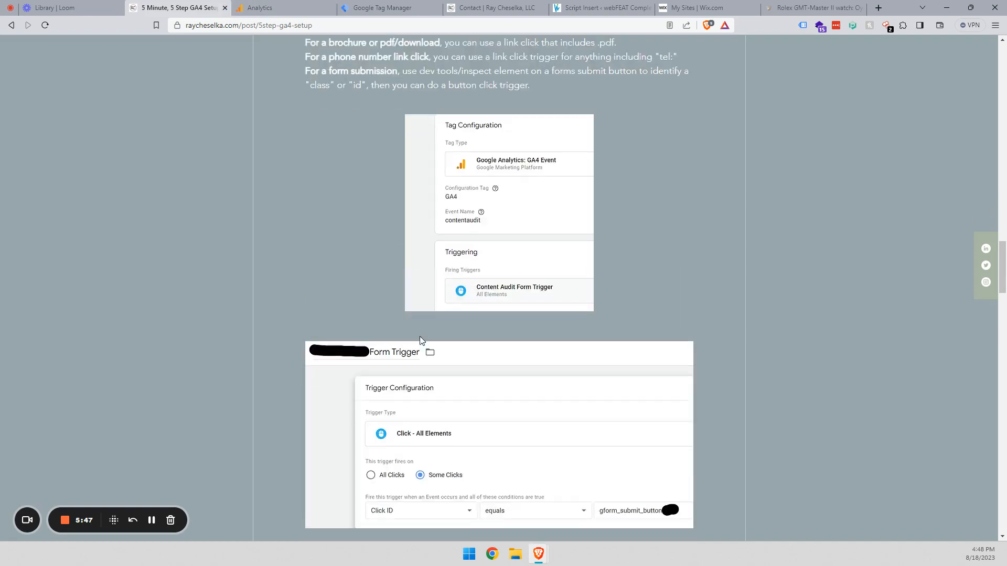
{"action": "scroll", "coordinate": [436, 363], "scroll_direction": "up", "scroll_amount": 4}
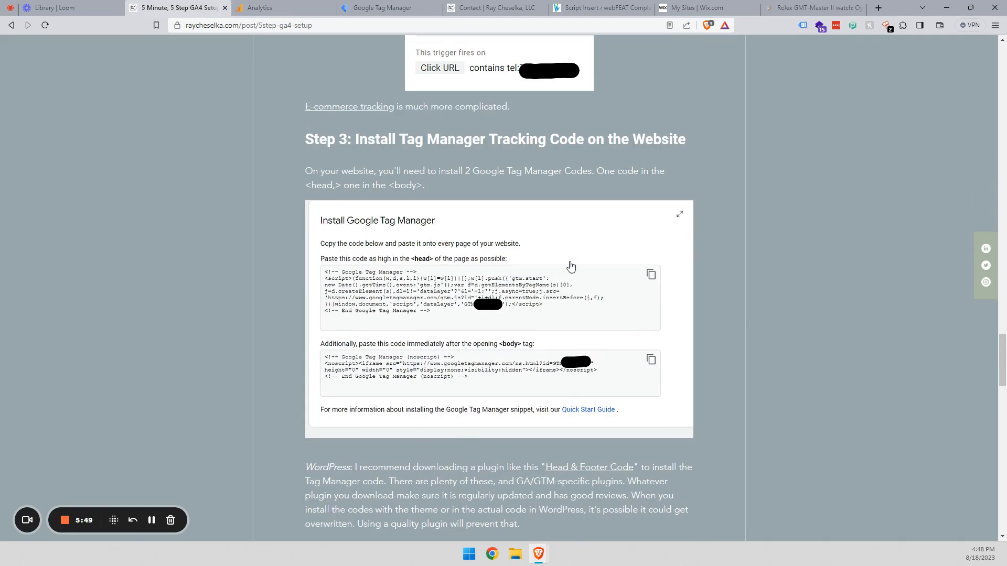
{"action": "left_click_drag", "start_coordinate": [997, 347], "coordinate": [998, 446]}
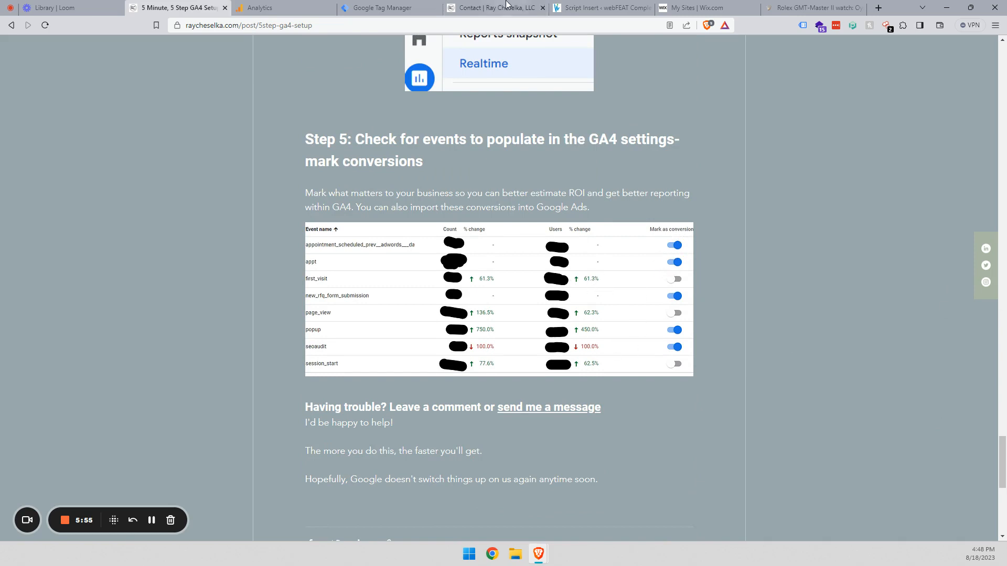
{"action": "left_click", "coordinate": [273, 7]}
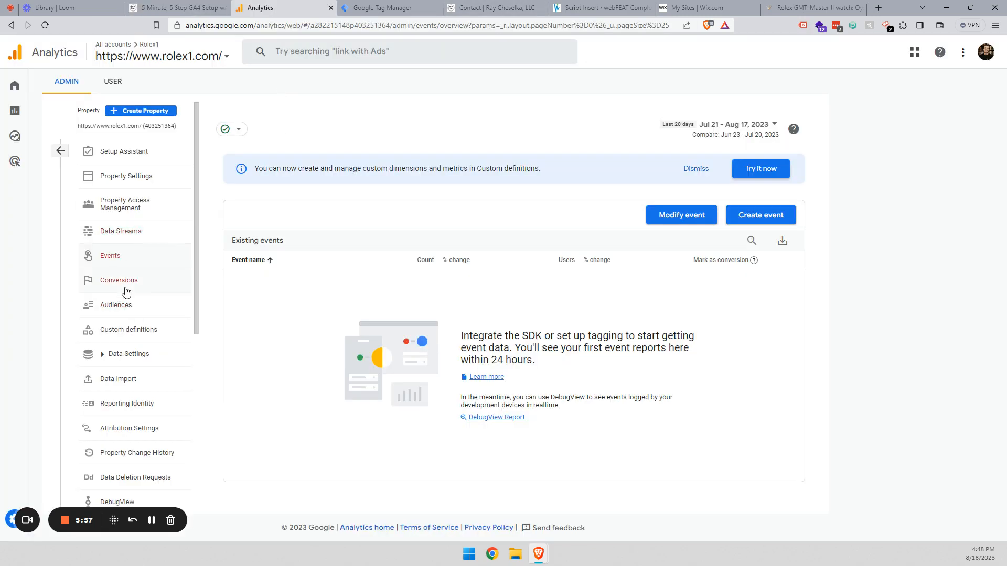
{"action": "left_click", "coordinate": [218, 9]}
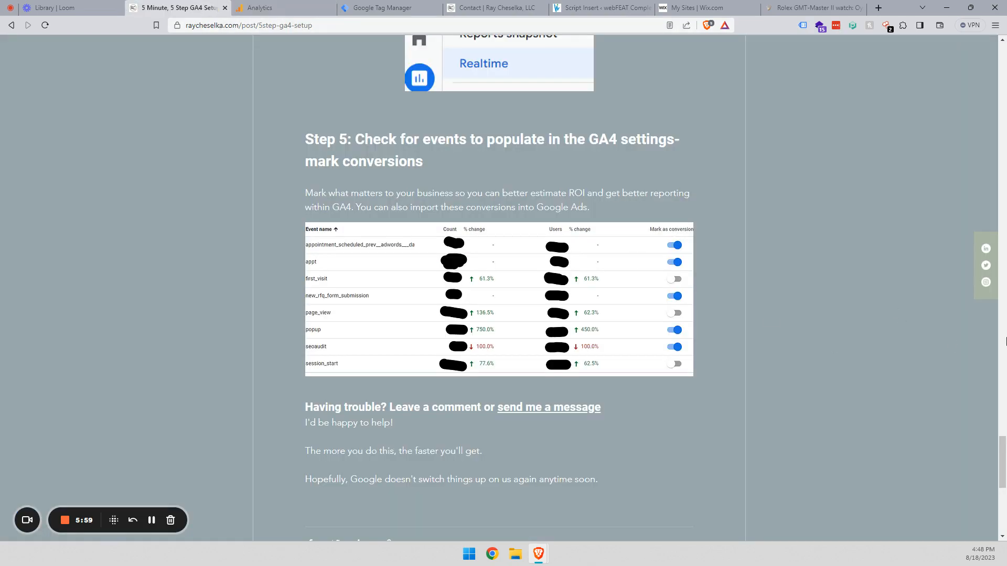
{"action": "left_click_drag", "start_coordinate": [1001, 464], "coordinate": [999, 292]}
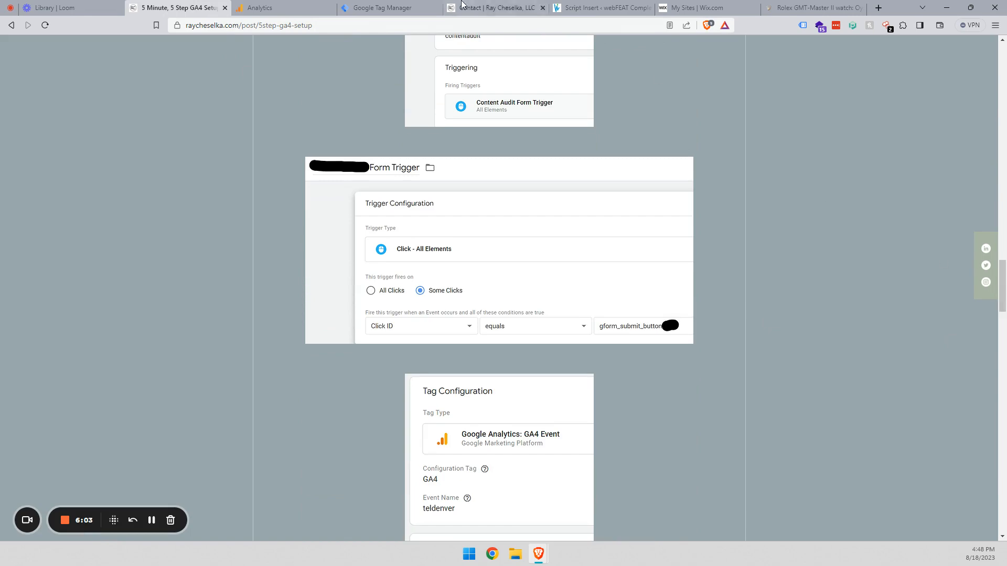
- Switch to Google Tag Manager and save the PDF DL tag
{"action": "left_click", "coordinate": [369, 8]}
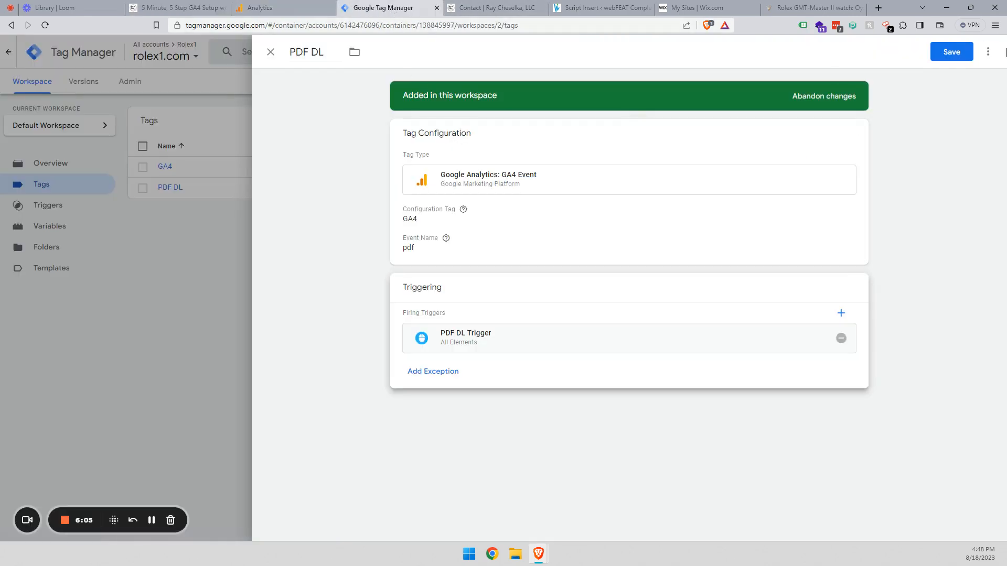
{"action": "left_click", "coordinate": [951, 60]}
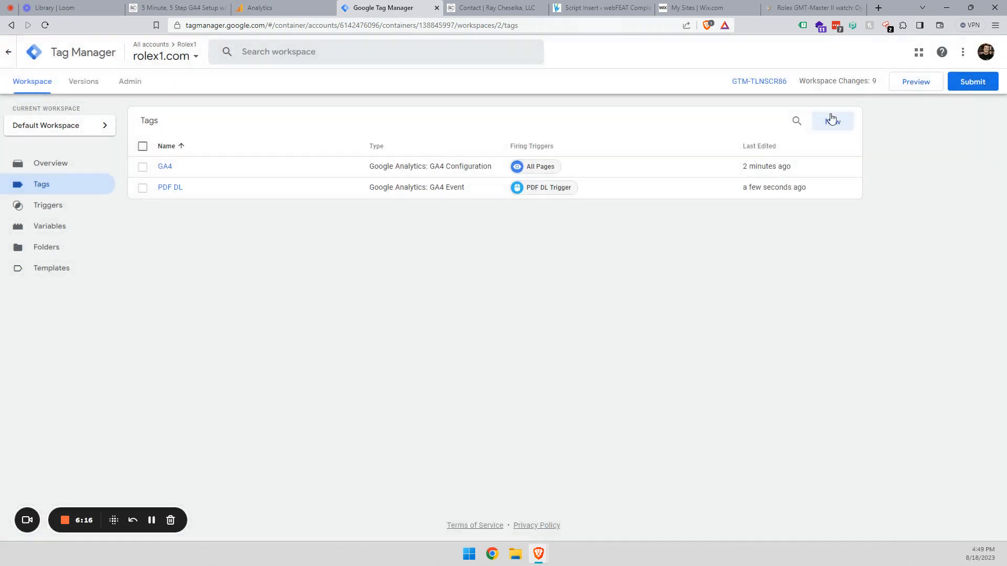
- Create a tag named mailto of type Google Analytics: GA4 Event with configuration tag GA4 and event name mailto
{"action": "left_click", "coordinate": [836, 119]}
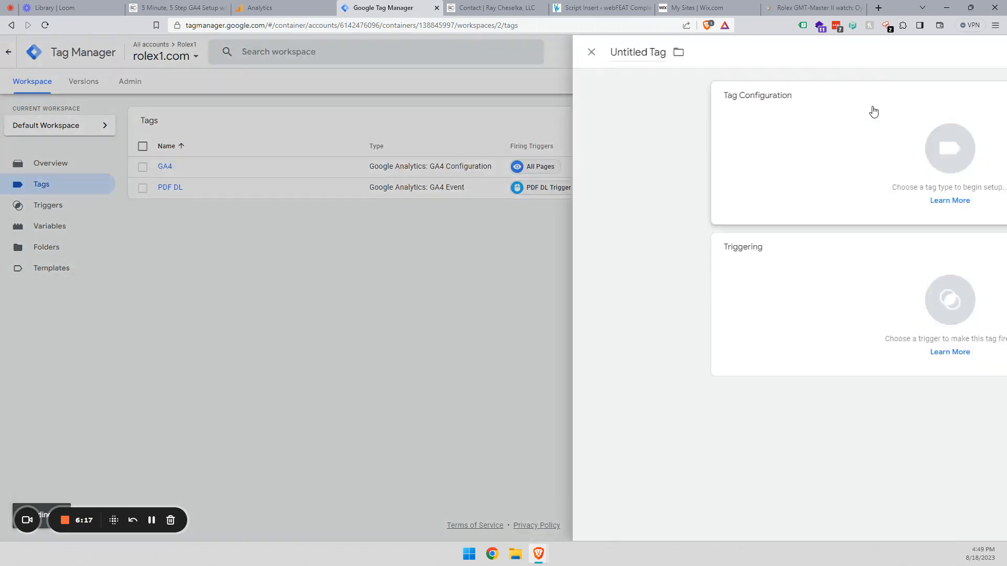
{"action": "triple_click", "coordinate": [312, 52]}
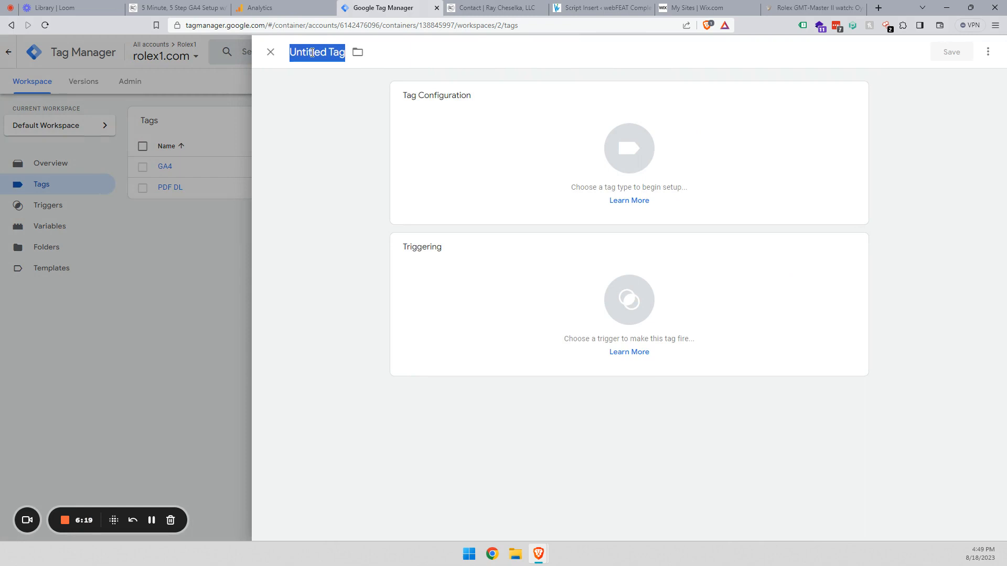
{"action": "type", "text": "mailto"}
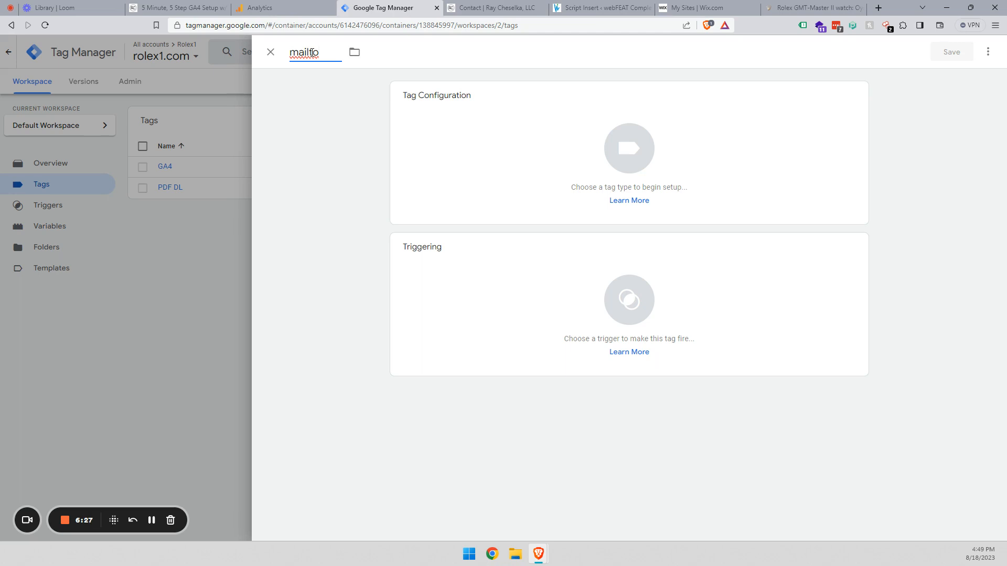
{"action": "left_click", "coordinate": [573, 192]}
{"action": "left_click", "coordinate": [789, 174]}
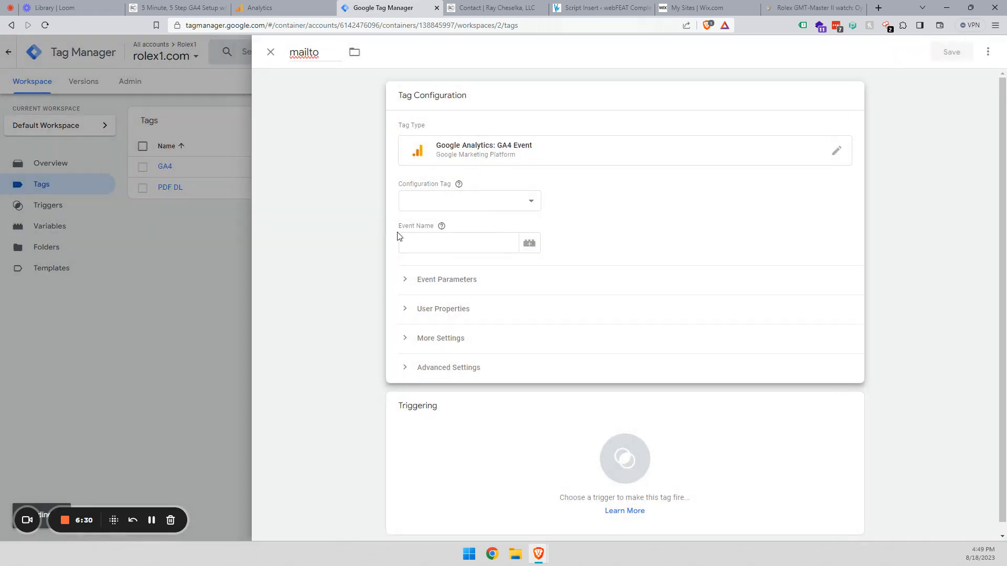
{"action": "left_click", "coordinate": [469, 201]}
{"action": "left_click", "coordinate": [445, 235]}
{"action": "left_click", "coordinate": [442, 250]}
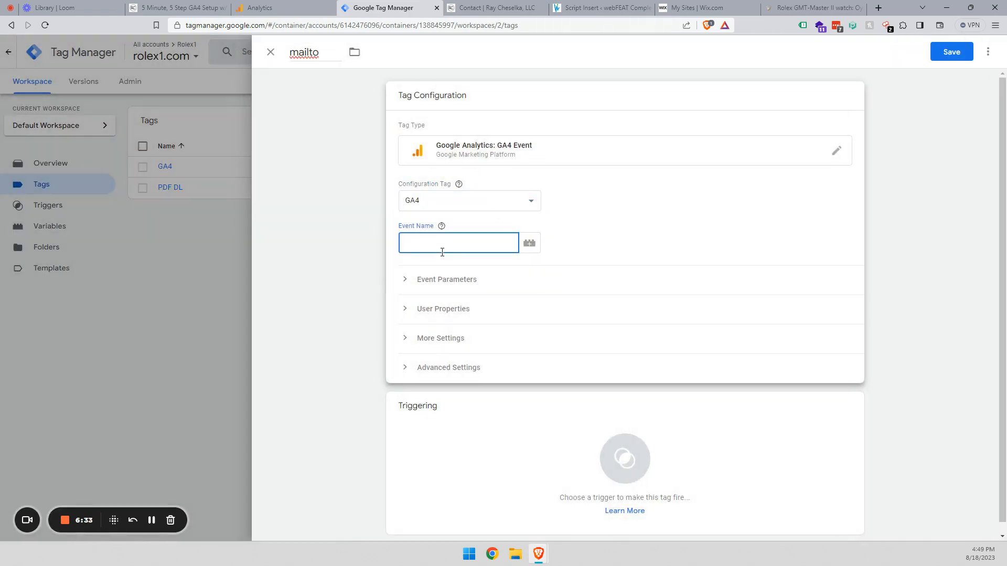
- Create a new firing trigger for the mailto tag named mailto Trigger with the type Click - All Elements
{"action": "left_click", "coordinate": [487, 459]}
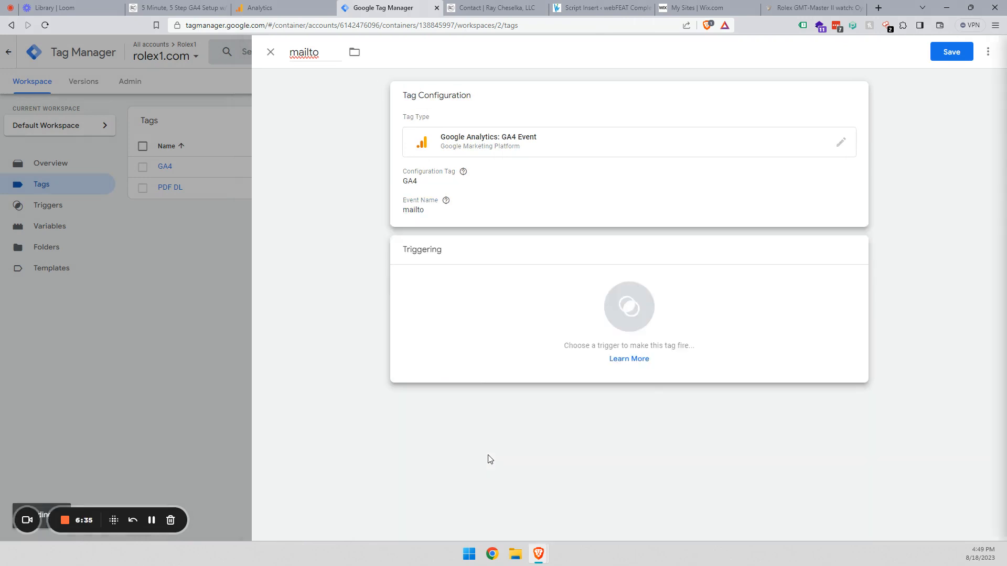
{"action": "left_click", "coordinate": [984, 52]}
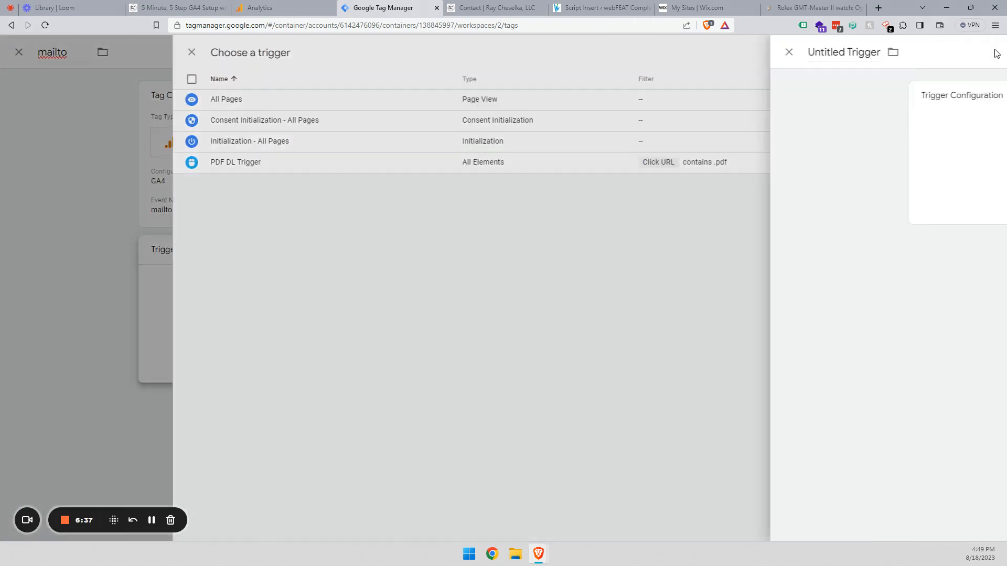
{"action": "double_click", "coordinate": [313, 53]}
{"action": "type", "text": "mailto"}
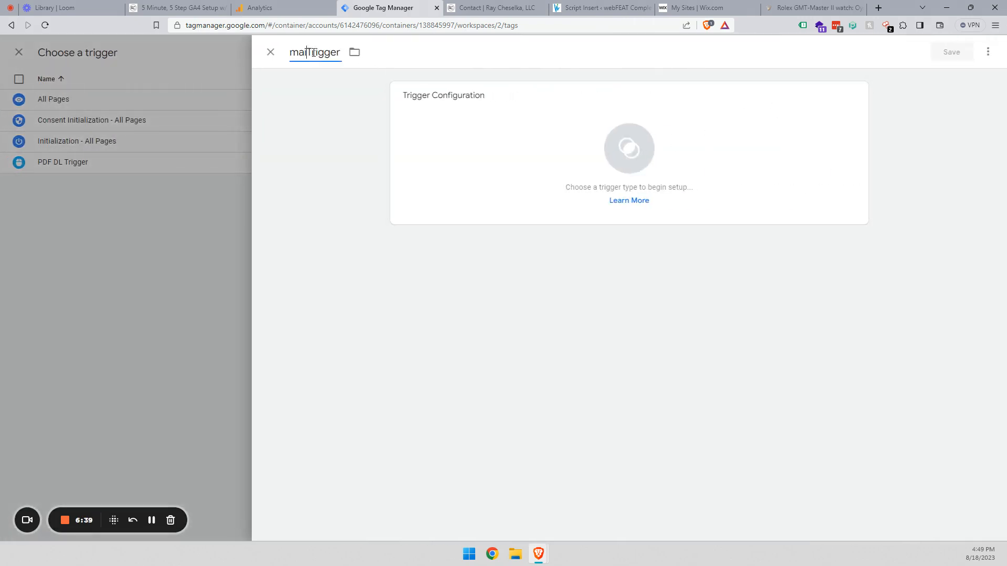
{"action": "left_click", "coordinate": [601, 178]}
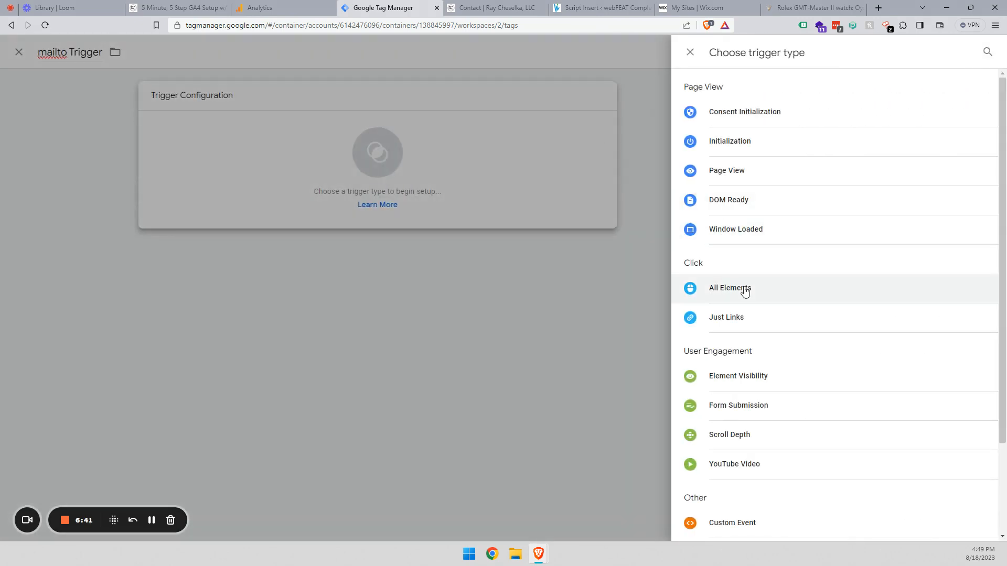
{"action": "left_click", "coordinate": [743, 287]}
- Make mailto Trigger fire only on some clicks where Click URL contains mailto:, and save the trigger and its tag
{"action": "left_click", "coordinate": [476, 205]}
{"action": "left_click", "coordinate": [488, 246]}
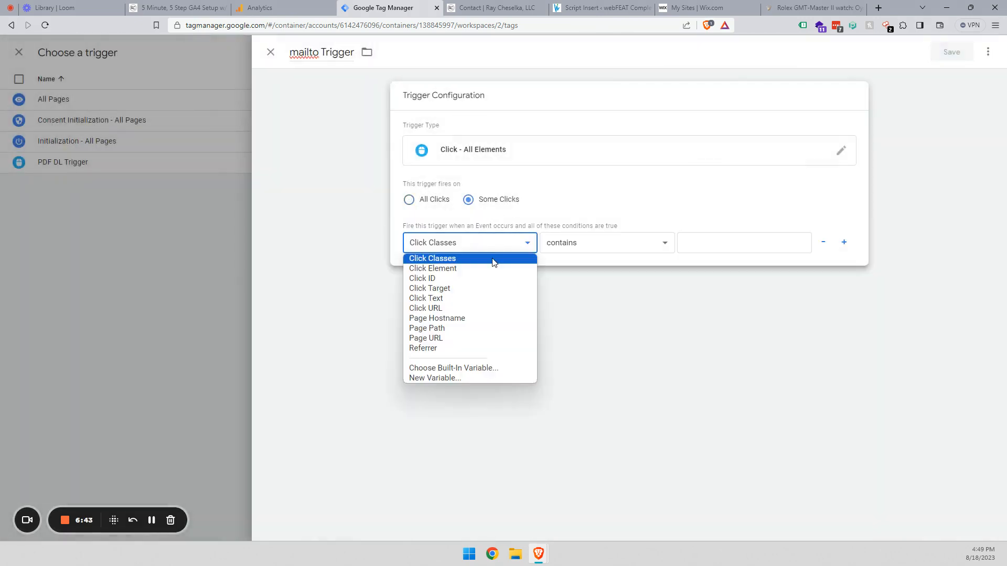
{"action": "left_click", "coordinate": [489, 308]}
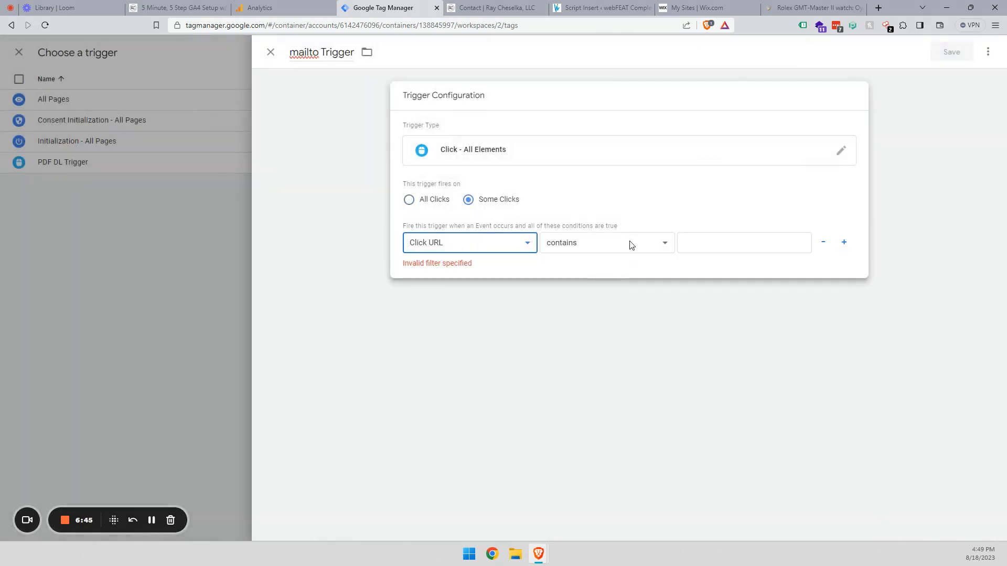
{"action": "left_click", "coordinate": [715, 246]}
{"action": "type", "text": "mailto:"}
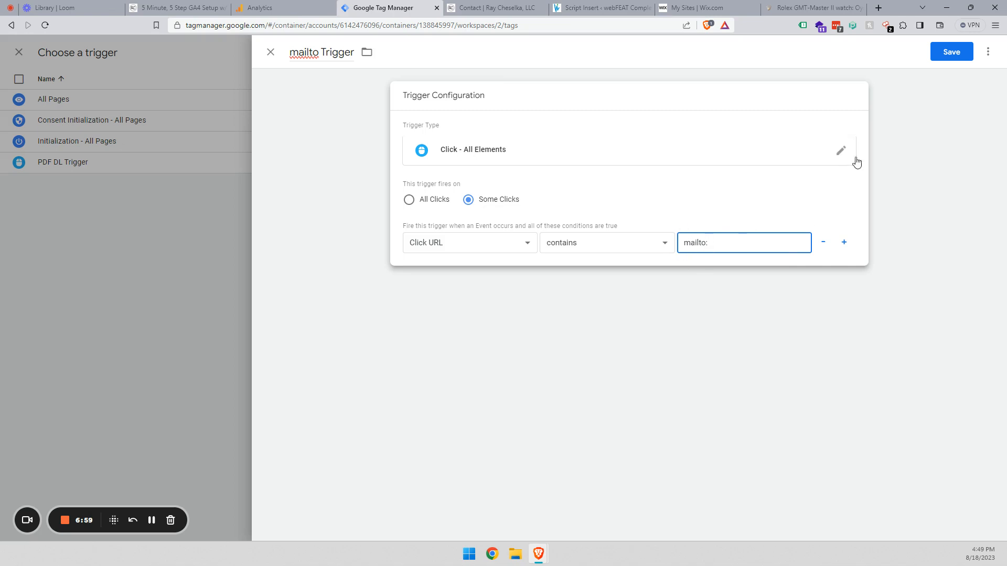
{"action": "left_click", "coordinate": [947, 53]}
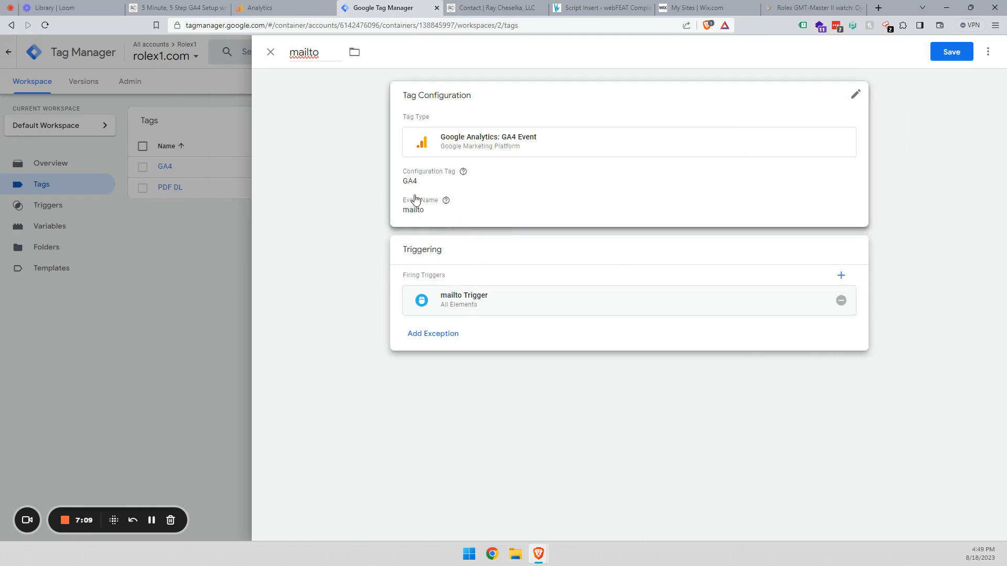
{"action": "left_click", "coordinate": [952, 52]}
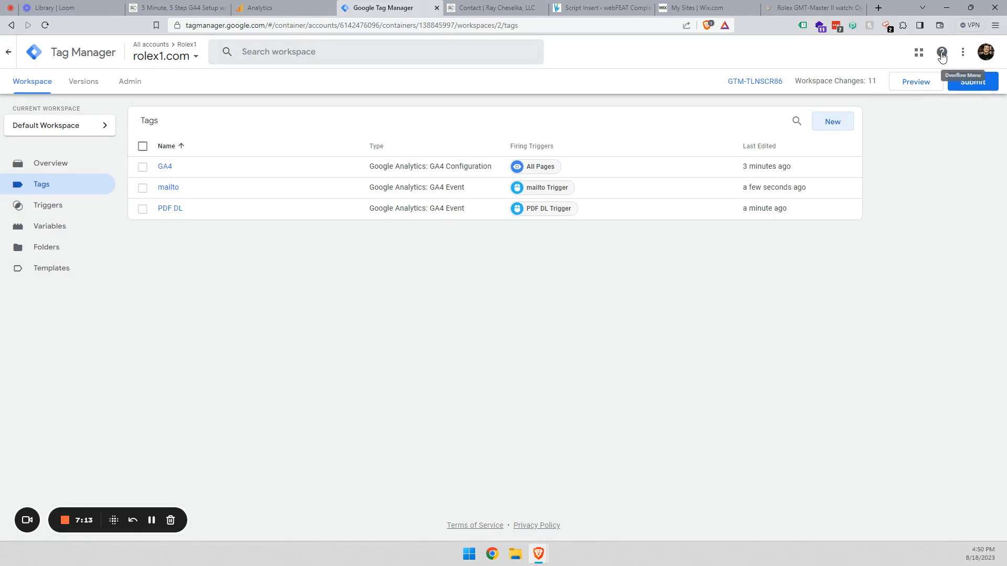
- Create a tag named tel of type Google Analytics: GA4 Event with configuration tag GA4 and event name tel
{"action": "left_click", "coordinate": [834, 121]}
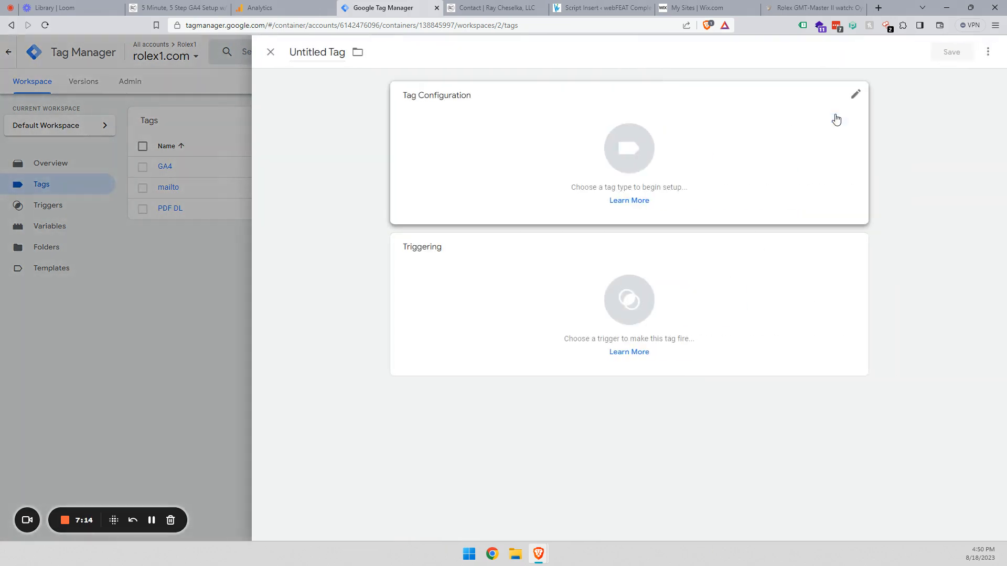
{"action": "left_click", "coordinate": [314, 51]}
{"action": "type", "text": "tel"}
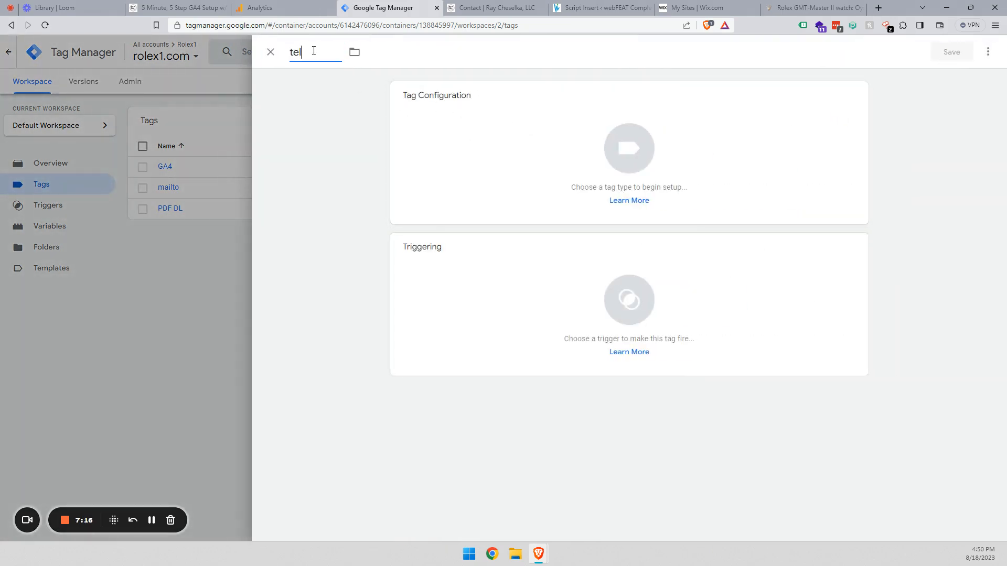
{"action": "left_click", "coordinate": [533, 168]}
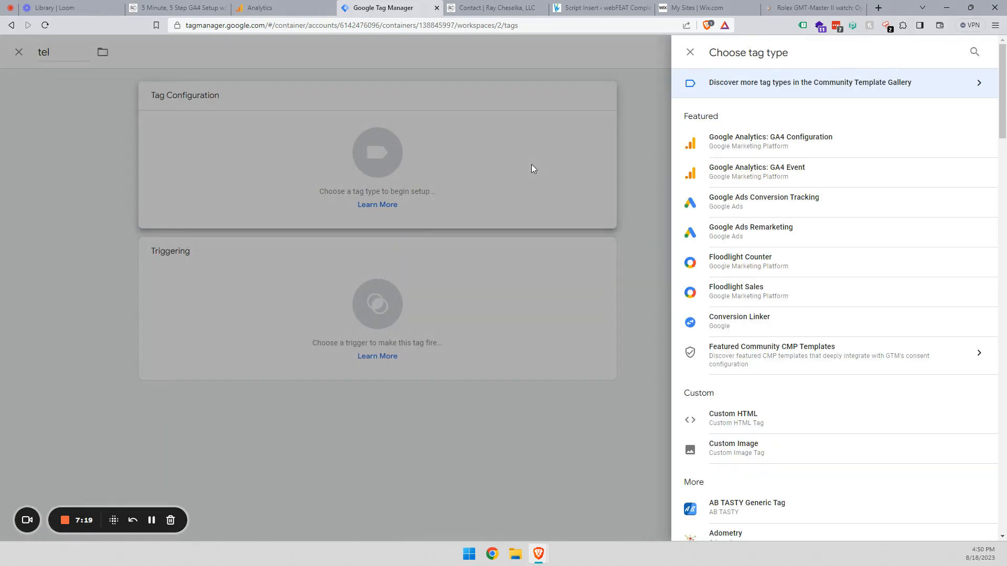
{"action": "left_click", "coordinate": [821, 167]}
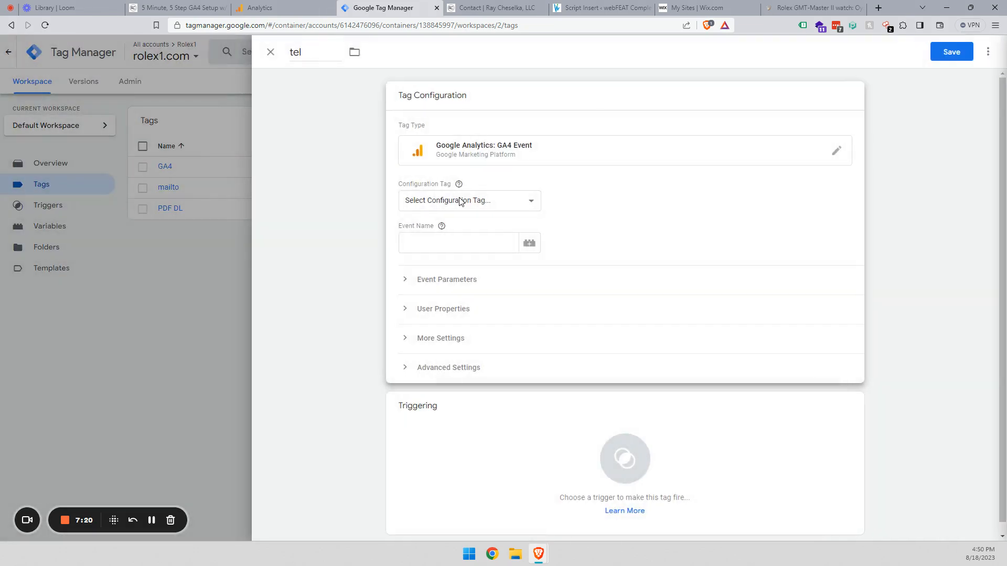
{"action": "left_click", "coordinate": [459, 202]}
{"action": "left_click", "coordinate": [461, 227]}
{"action": "left_click", "coordinate": [446, 242]}
{"action": "type", "text": "t"}
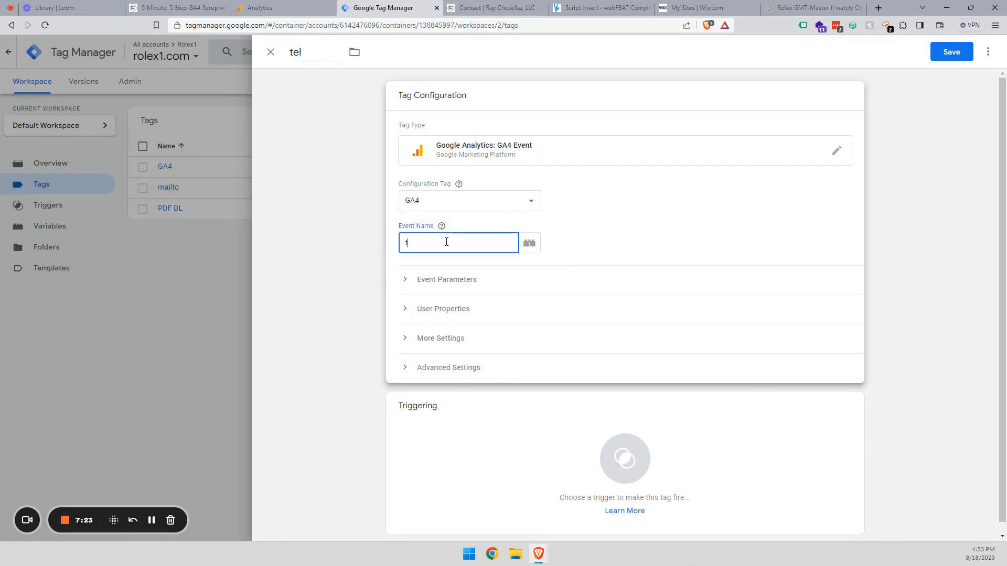
{"action": "type", "text": "el"}
- Create a new firing trigger for the tel tag named tel Trigger with the type Click - All Elements
{"action": "left_click", "coordinate": [537, 451]}
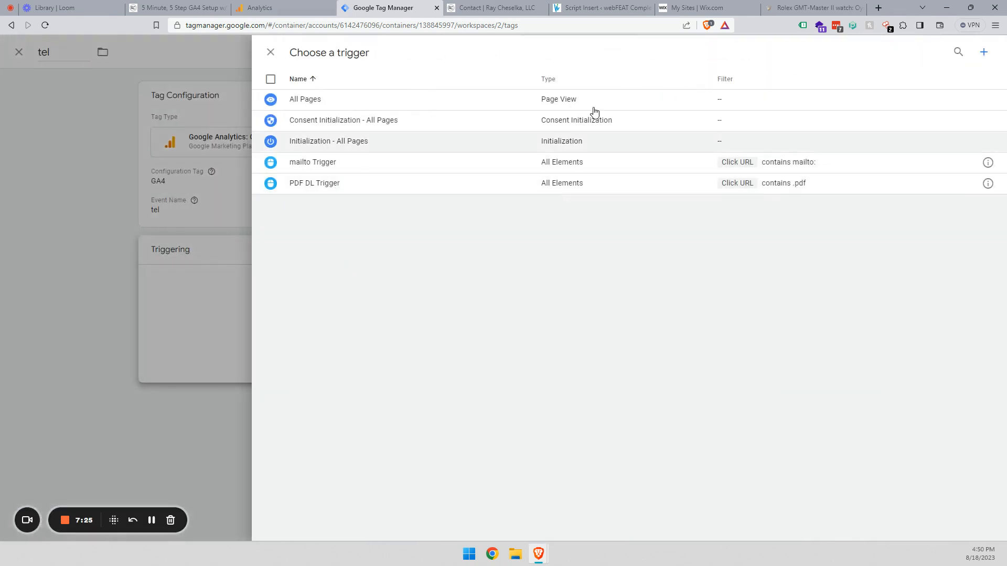
{"action": "left_click", "coordinate": [984, 51]}
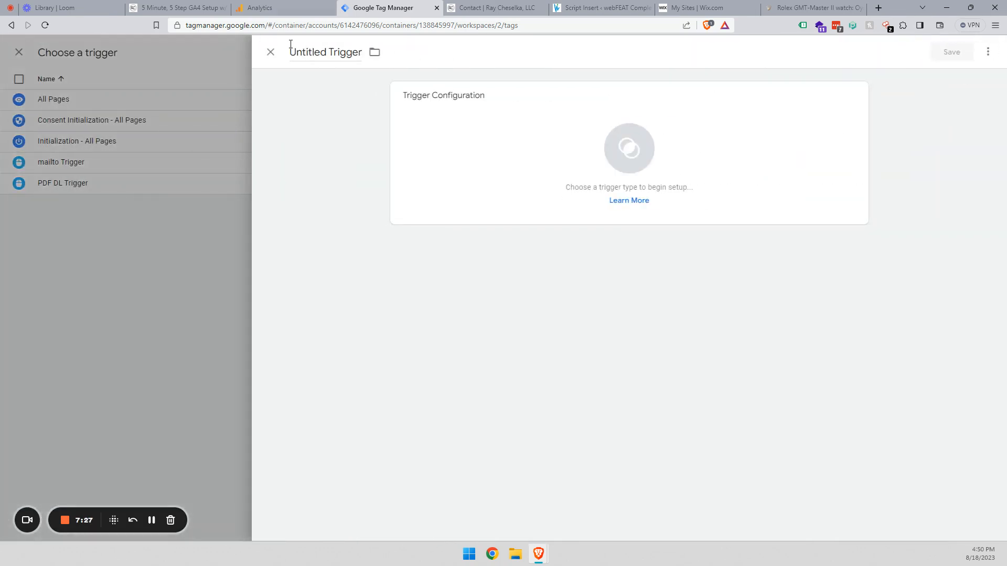
{"action": "double_click", "coordinate": [306, 51]}
{"action": "type", "text": "tel"}
{"action": "left_click", "coordinate": [479, 139]}
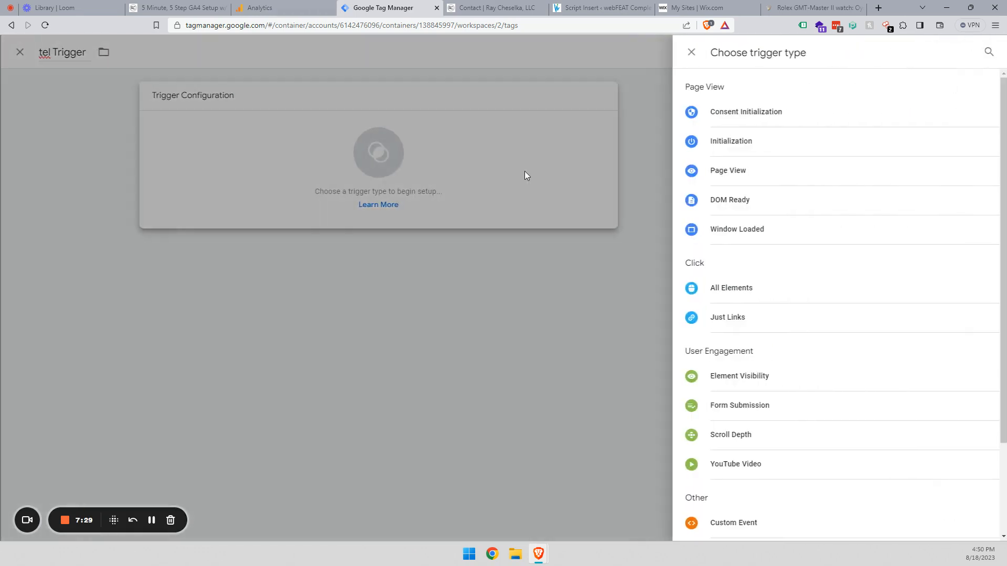
{"action": "left_click", "coordinate": [729, 298]}
- Make tel Trigger fire only on some clicks where Click URL contains tel:, and save the trigger and its tag
{"action": "left_click", "coordinate": [480, 205]}
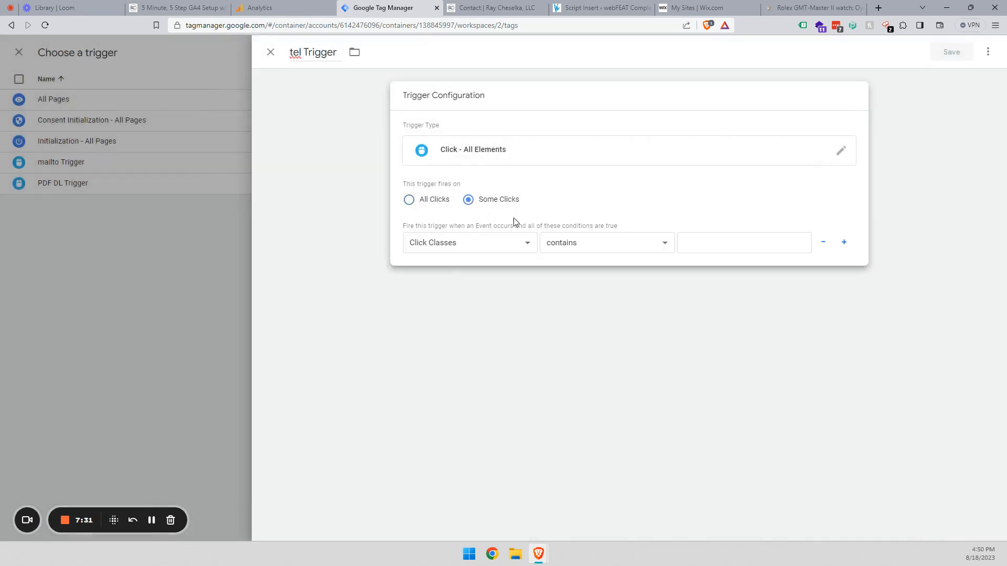
{"action": "left_click", "coordinate": [518, 244]}
{"action": "left_click", "coordinate": [490, 308]}
{"action": "left_click", "coordinate": [724, 239]}
{"action": "type", "text": "tel:"}
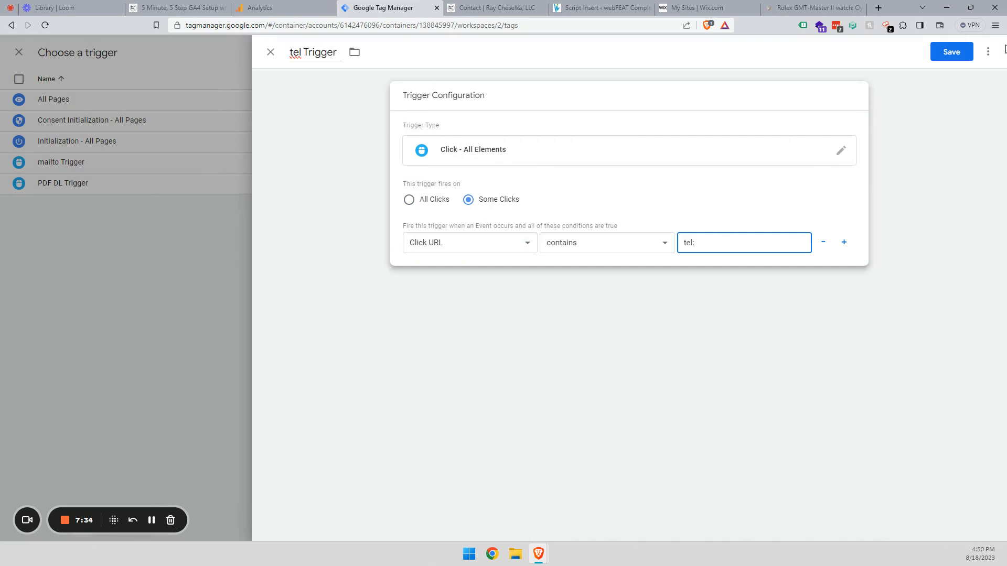
{"action": "left_click", "coordinate": [950, 56]}
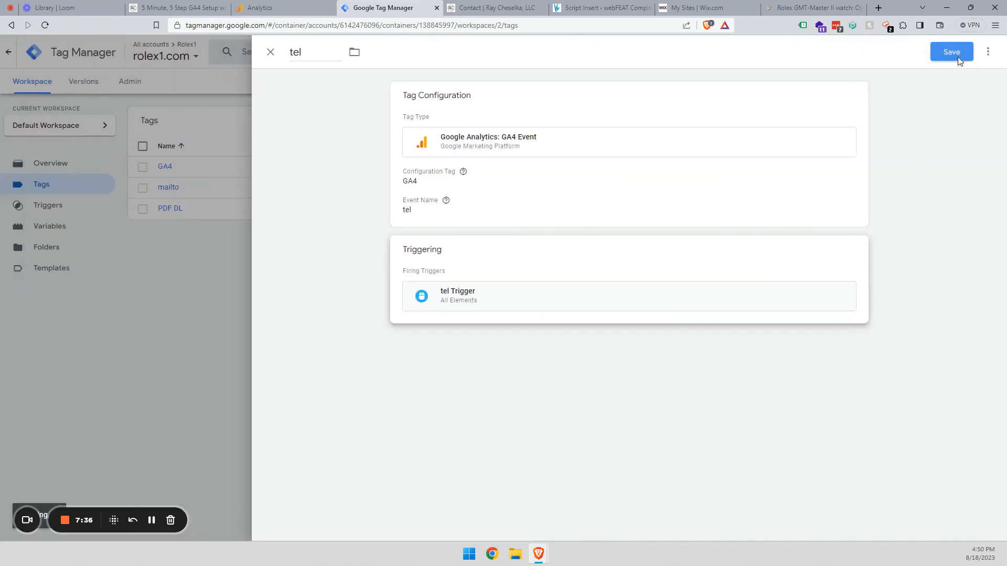
{"action": "left_click", "coordinate": [958, 58]}
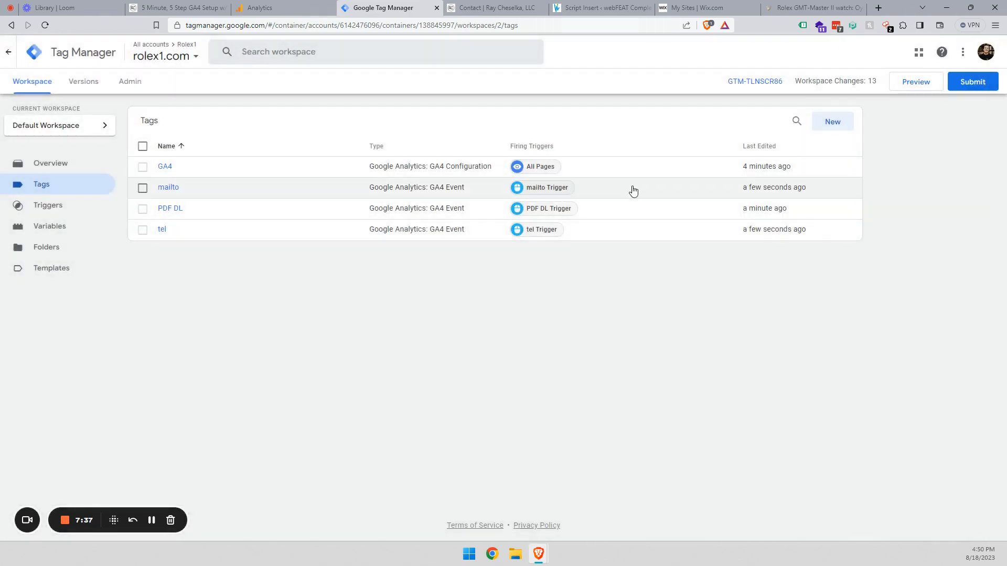
- Switch to the Rolex GMT-Master II page, view what its Configure button opens, and close the configurator
{"action": "left_click", "coordinate": [792, 9]}
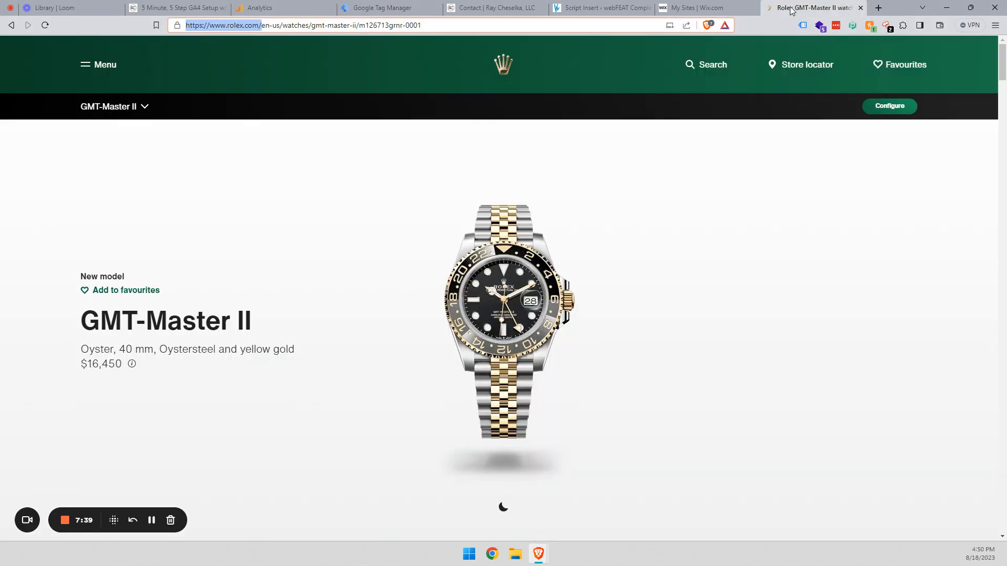
{"action": "left_click", "coordinate": [885, 112]}
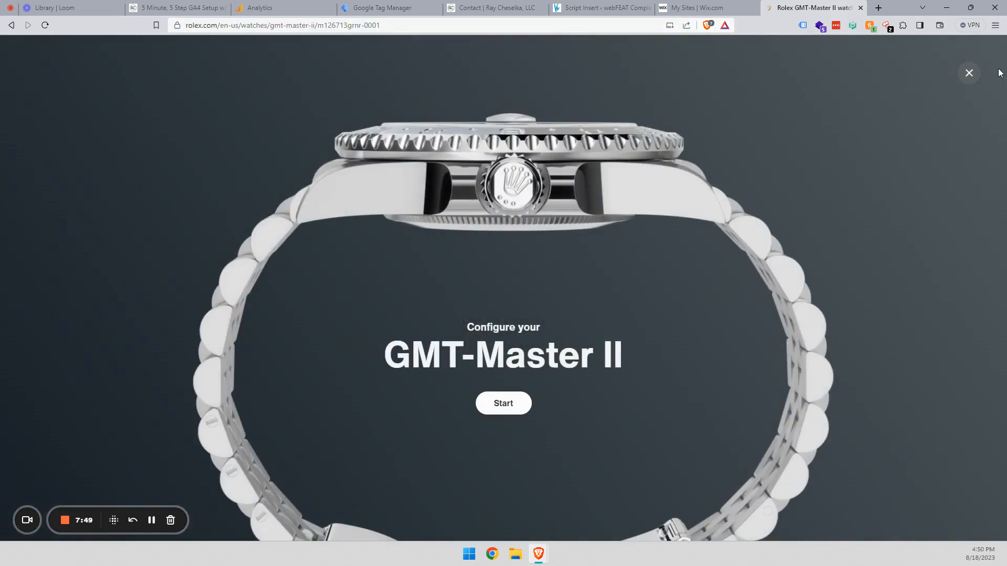
{"action": "left_click", "coordinate": [969, 73]}
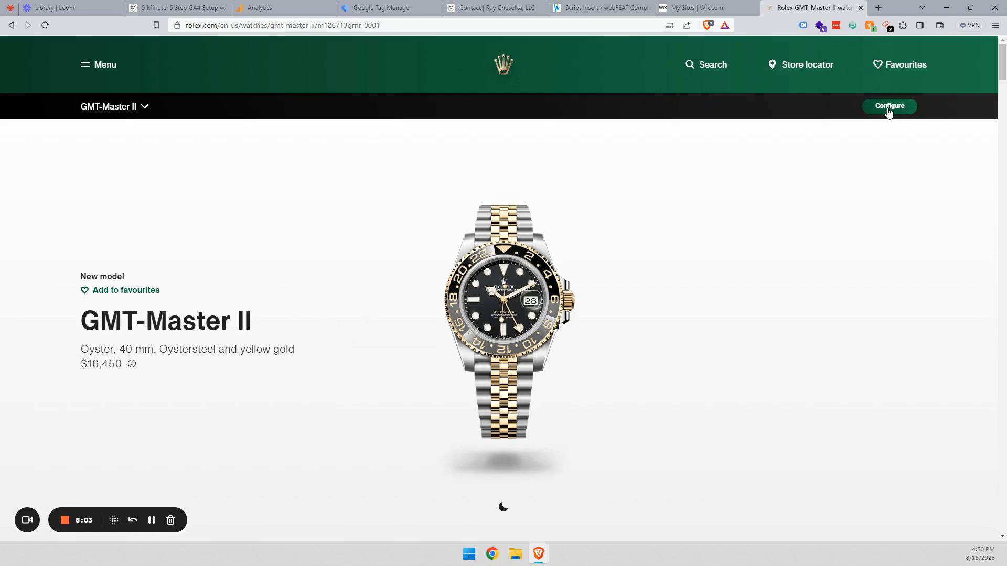
- Return to Tag Manager and create a Google Analytics: GA4 Event tag named Form Submission with configuration tag GA4 and event name formsubmit
{"action": "left_click", "coordinate": [390, 8]}
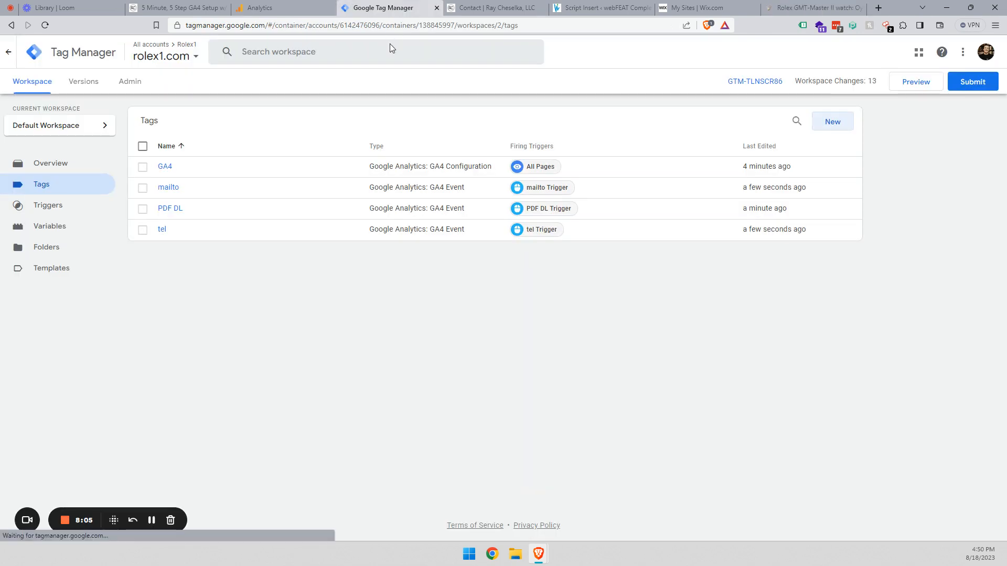
{"action": "left_click", "coordinate": [833, 121]}
{"action": "left_click", "coordinate": [320, 50]}
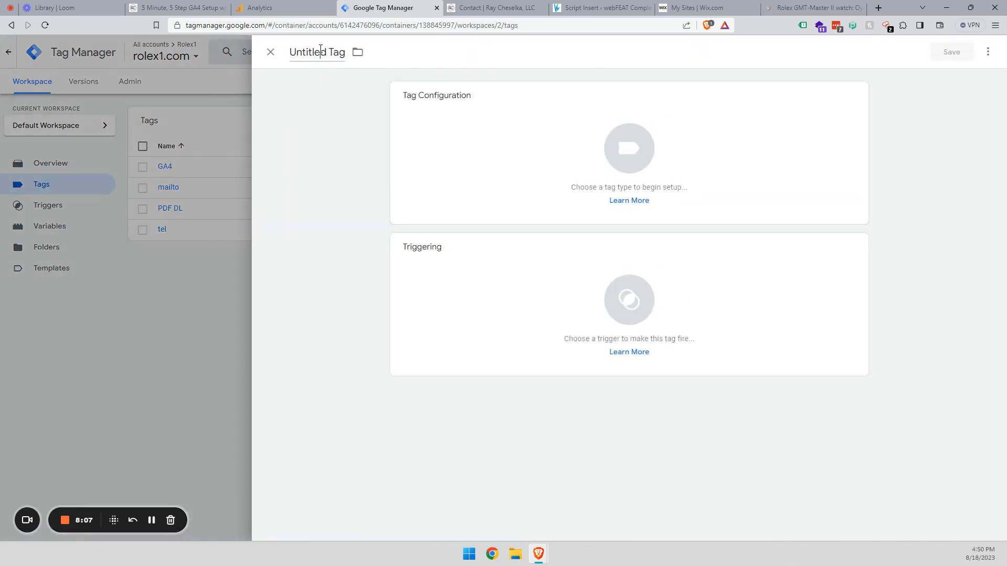
{"action": "type", "text": "Form Submission"}
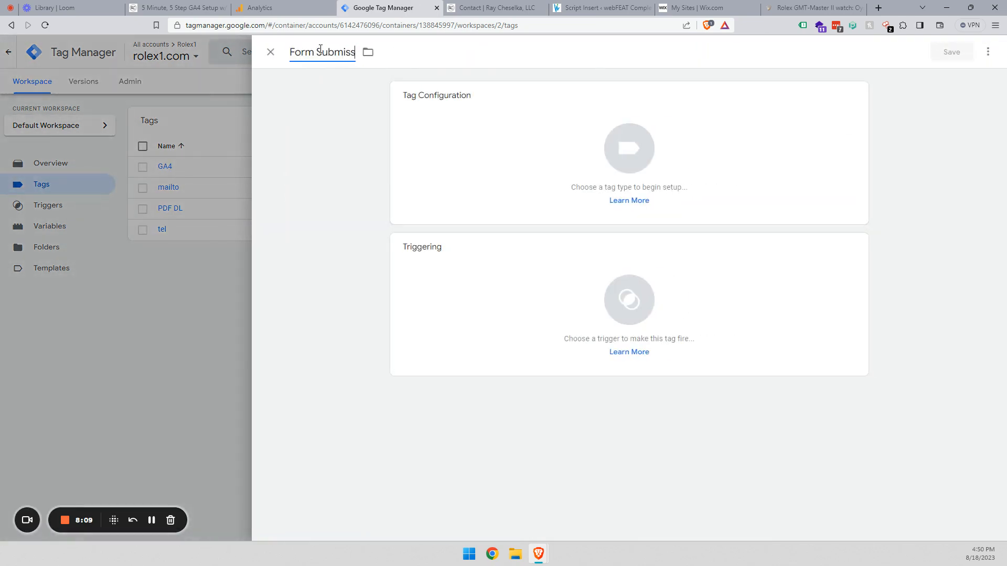
{"action": "left_click", "coordinate": [520, 156]}
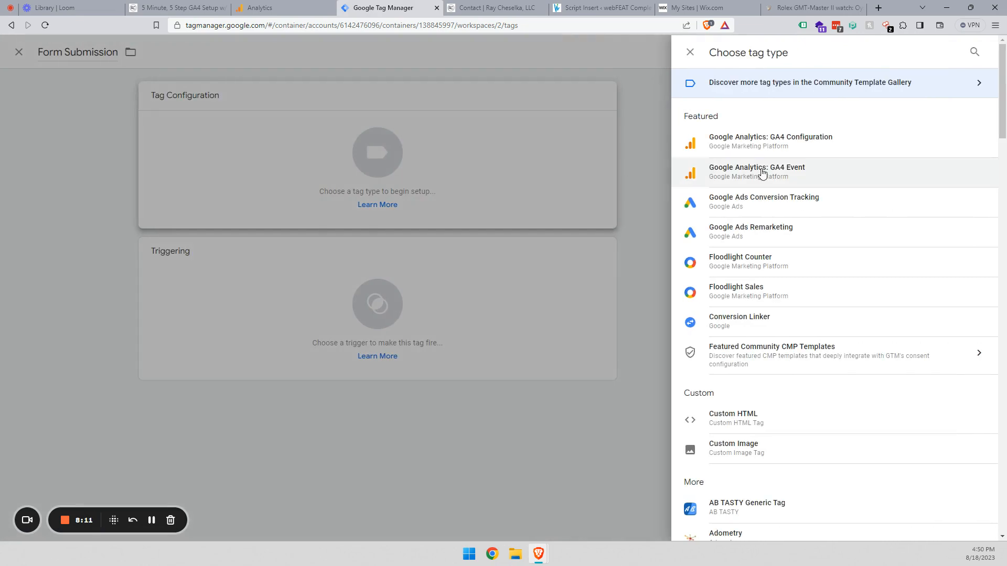
{"action": "left_click", "coordinate": [764, 169]}
{"action": "left_click", "coordinate": [453, 201]}
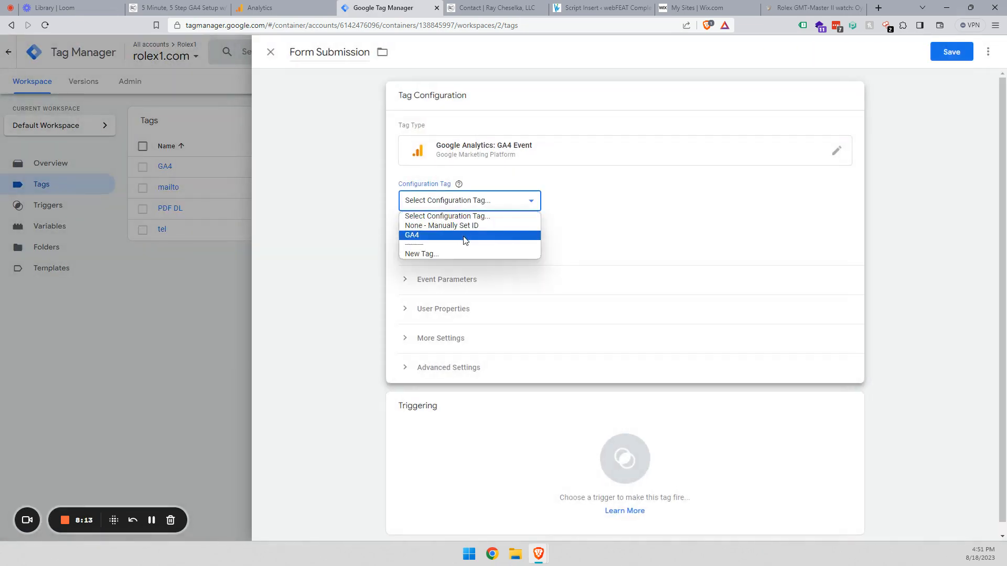
{"action": "left_click", "coordinate": [461, 232]}
{"action": "left_click", "coordinate": [464, 244]}
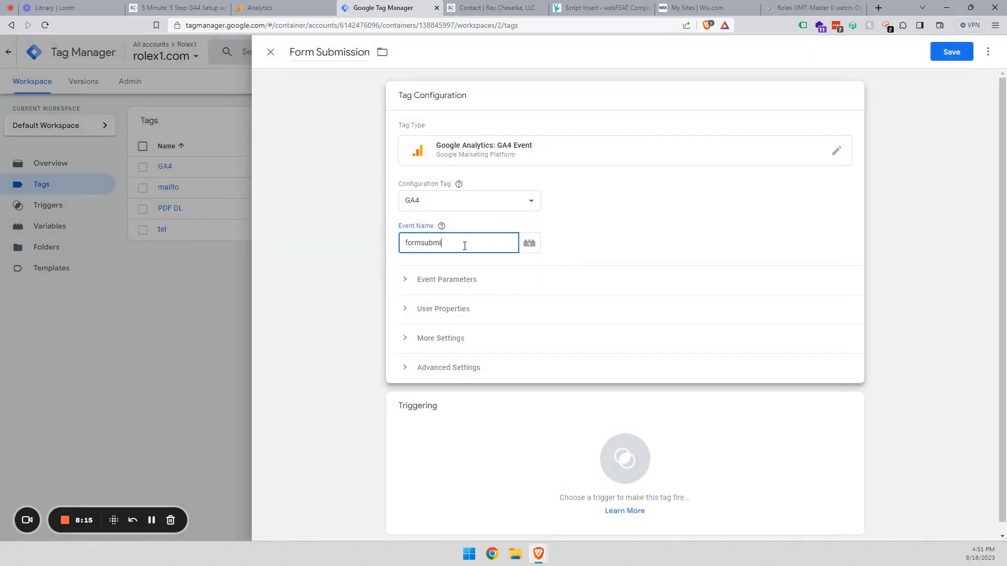
{"action": "type", "text": "formsubmit"}
- Create a new firing trigger for the Form Submission tag named form submission Trigger with the type Click - All Elements
{"action": "left_click", "coordinate": [532, 398]}
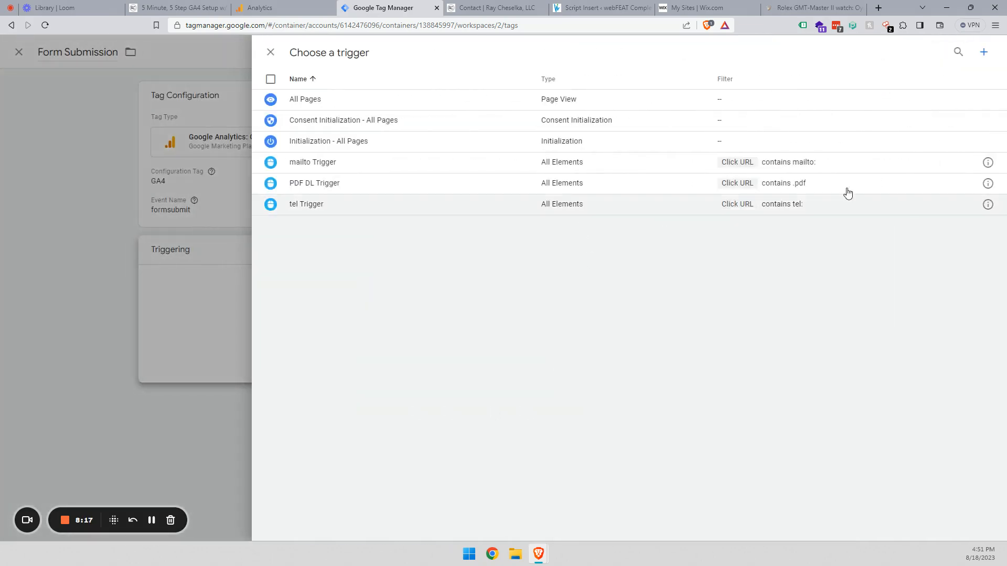
{"action": "left_click", "coordinate": [984, 52]}
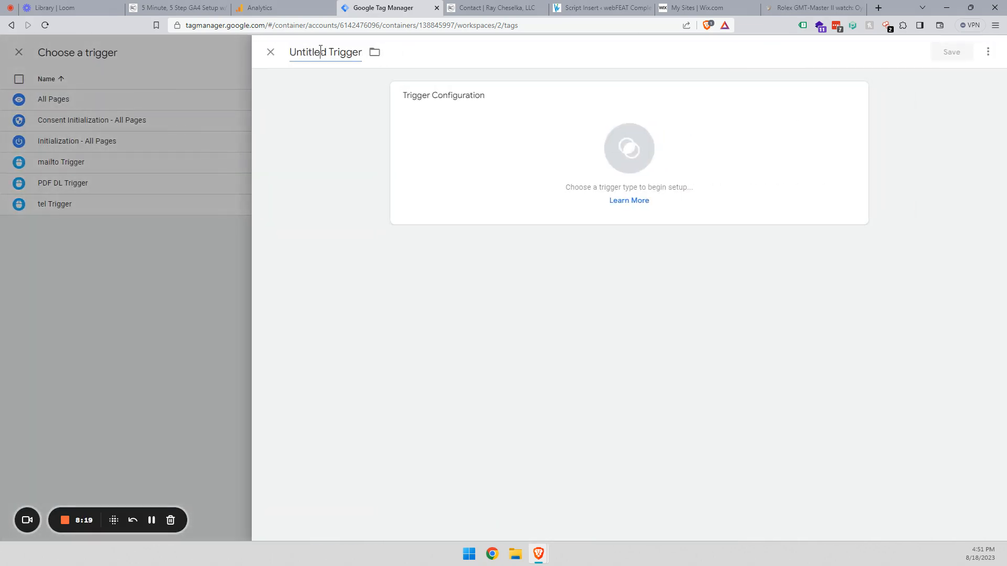
{"action": "double_click", "coordinate": [321, 49]}
{"action": "type", "text": "form submission"}
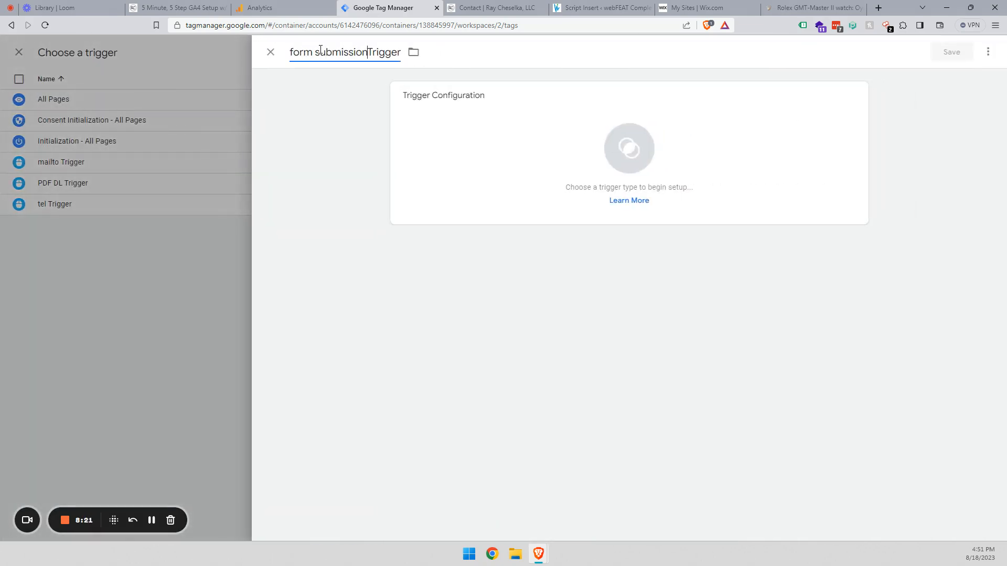
{"action": "left_click", "coordinate": [520, 179]}
{"action": "left_click", "coordinate": [786, 292]}
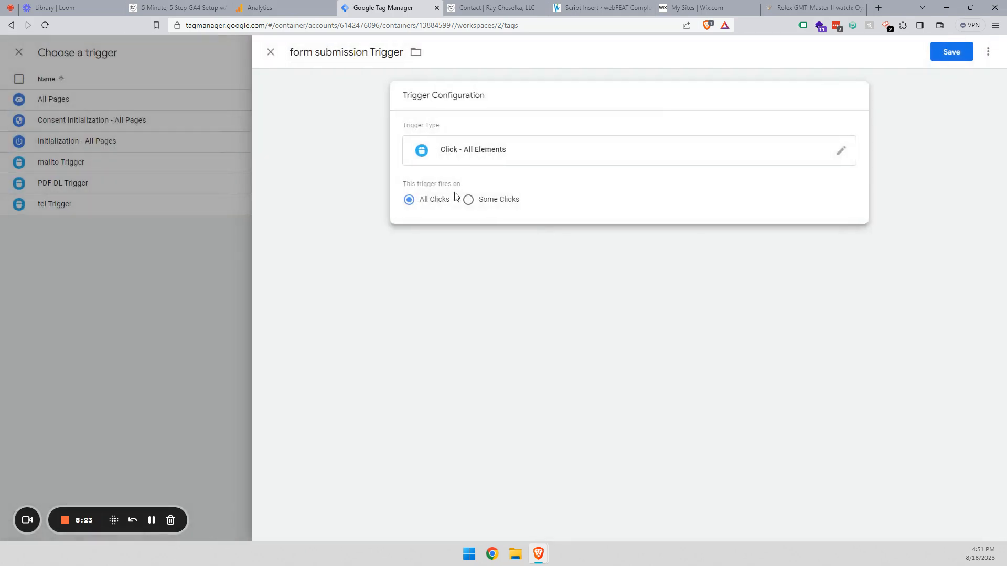
- Restrict form submission Trigger to some clicks, using Click Classes as the condition variable
{"action": "left_click", "coordinate": [468, 199]}
{"action": "left_click", "coordinate": [443, 246]}
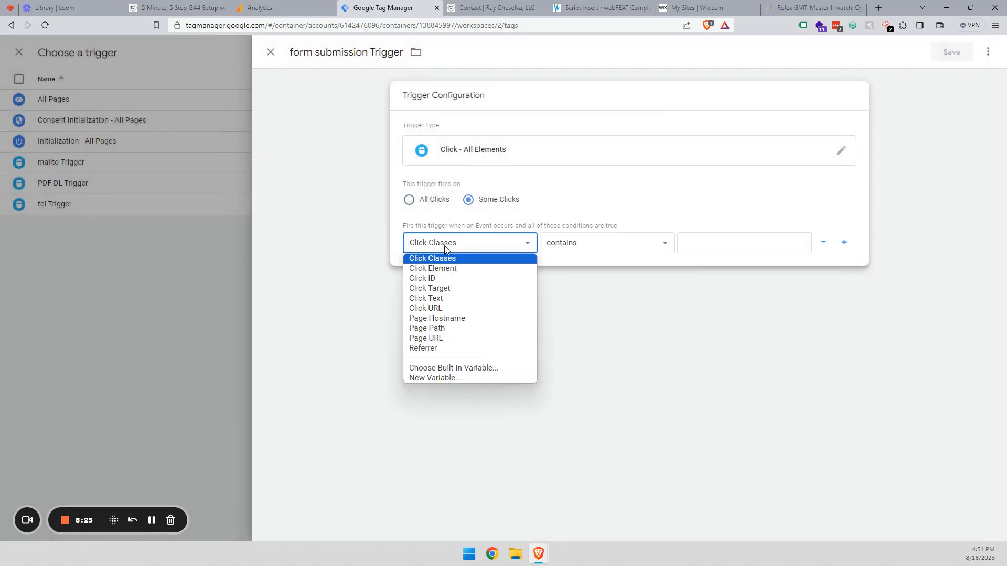
{"action": "left_click", "coordinate": [470, 259]}
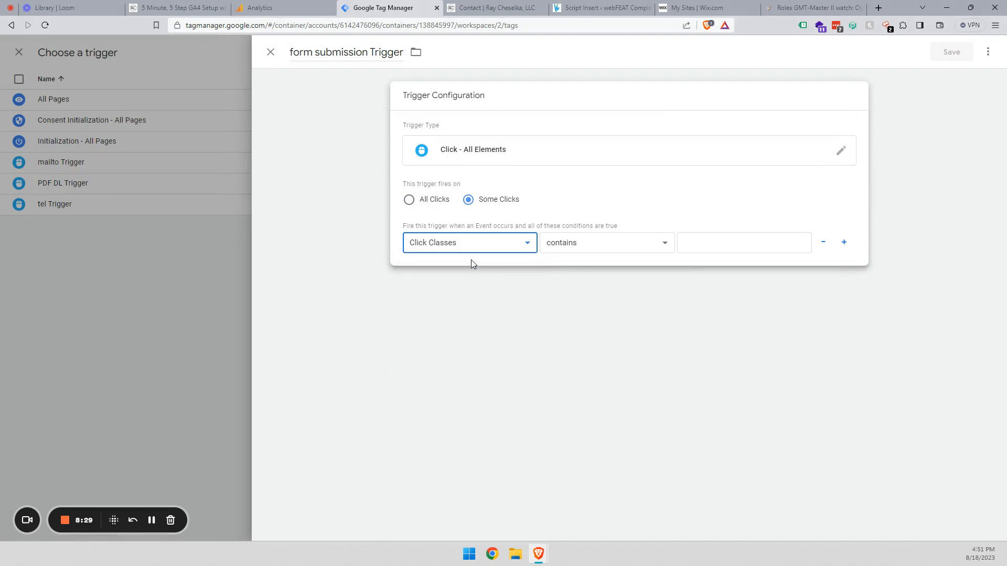
{"action": "left_click", "coordinate": [727, 285]}
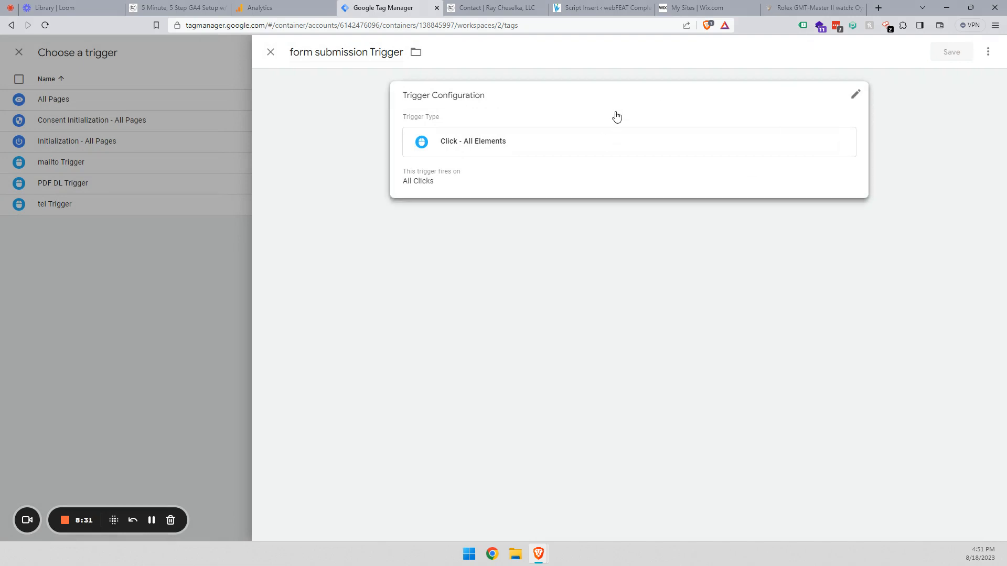
- Inspect the Configure button on the Rolex GMT-Master II page and copy its full class value
{"action": "left_click", "coordinate": [810, 5]}
{"action": "right_click", "coordinate": [901, 109]}
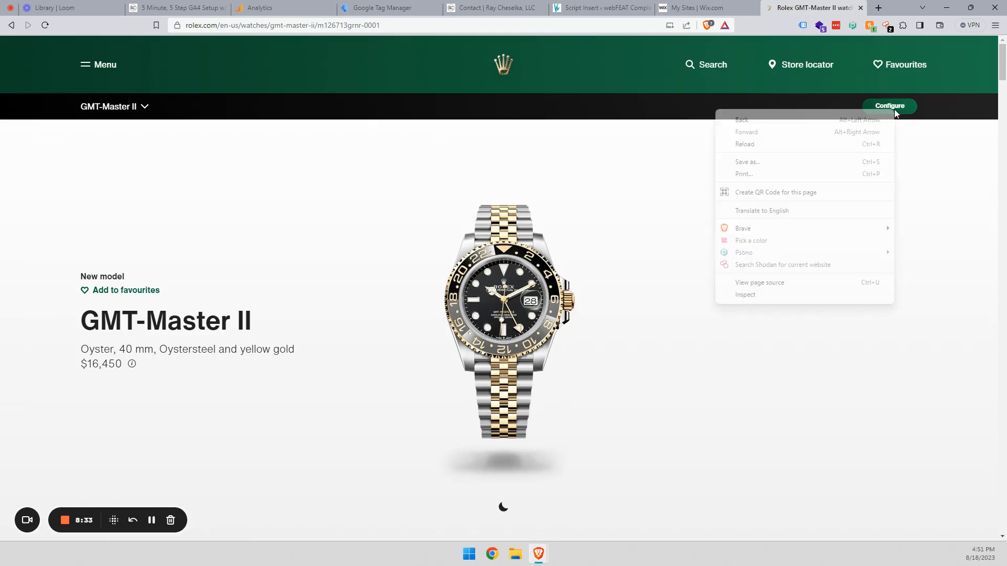
{"action": "left_click", "coordinate": [819, 298]}
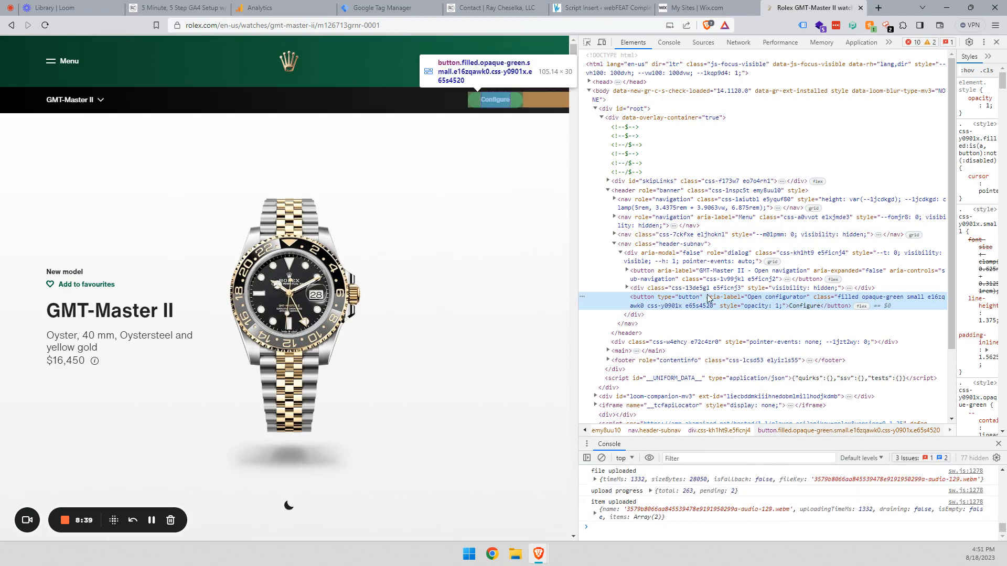
{"action": "double_click", "coordinate": [866, 299]}
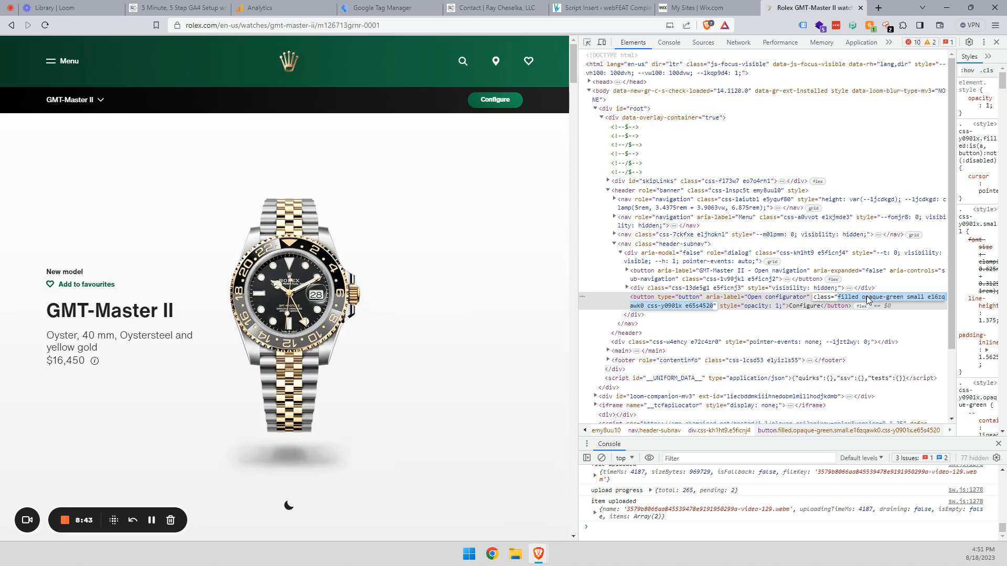
- Set form submission Trigger's condition to Click Classes equals the copied value ending in e16zqawk0 css-y0901x e65s4520, and save the trigger and its tag
{"action": "left_click", "coordinate": [597, 7]}
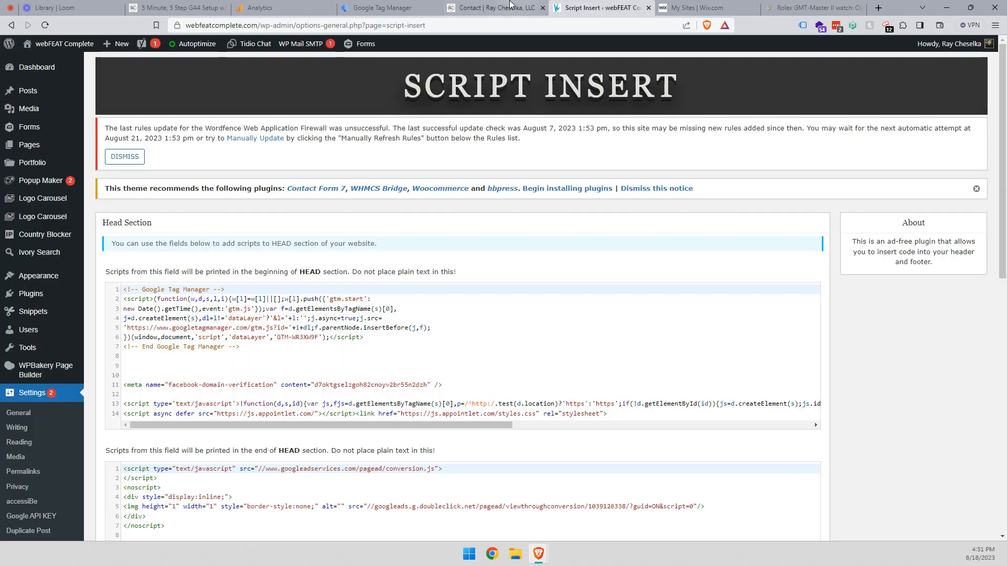
{"action": "left_click", "coordinate": [420, 8]}
{"action": "left_click", "coordinate": [466, 153]}
{"action": "left_click", "coordinate": [571, 244]}
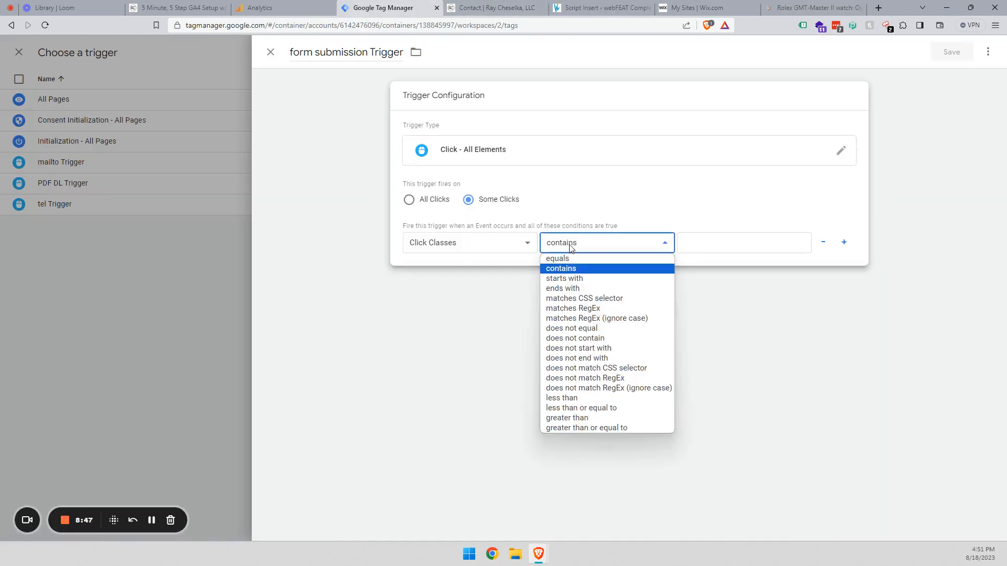
{"action": "left_click", "coordinate": [594, 258]}
{"action": "left_click", "coordinate": [728, 243]}
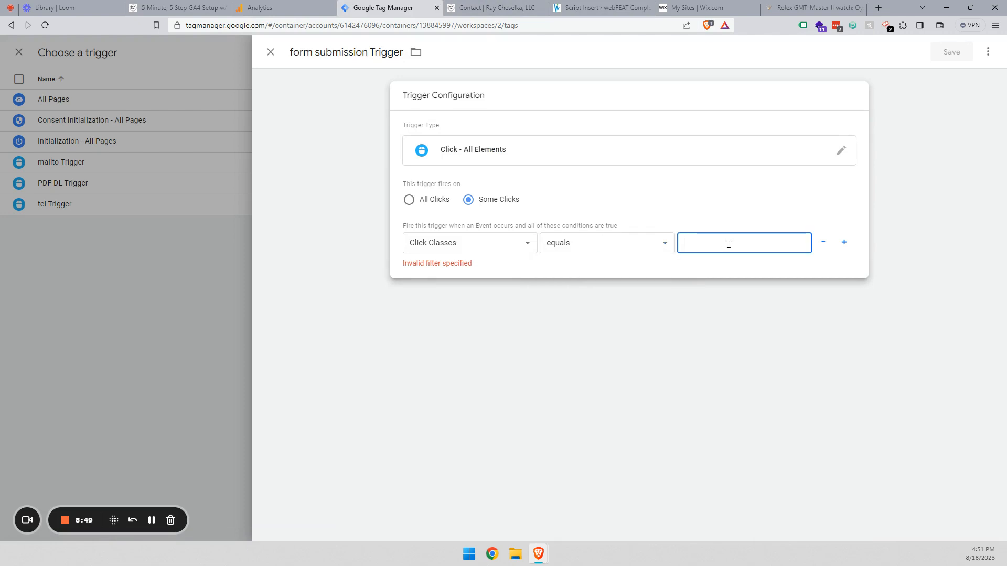
{"action": "type", "text": "l e16zqawk0 css-10901x e65s4520"}
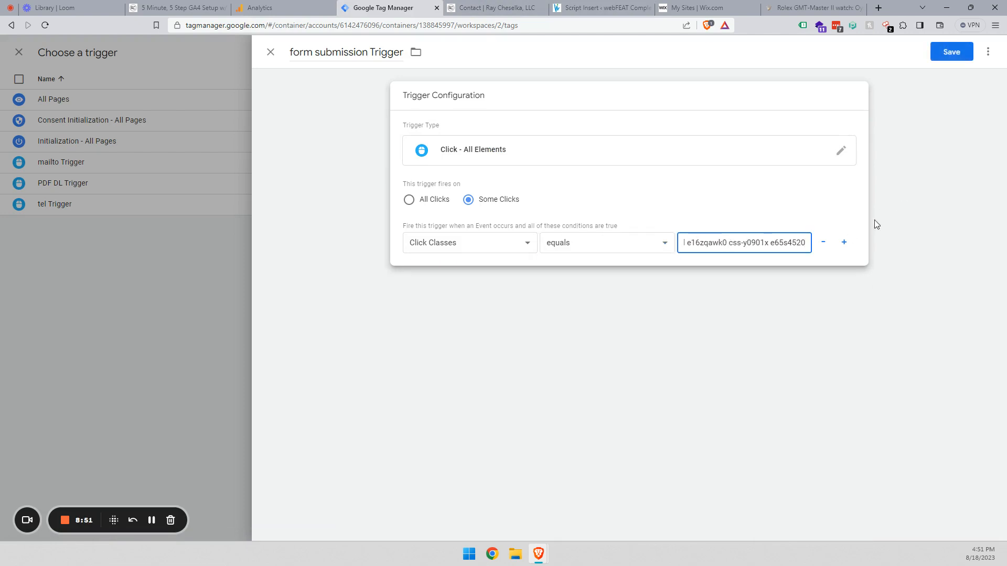
{"action": "left_click", "coordinate": [959, 56]}
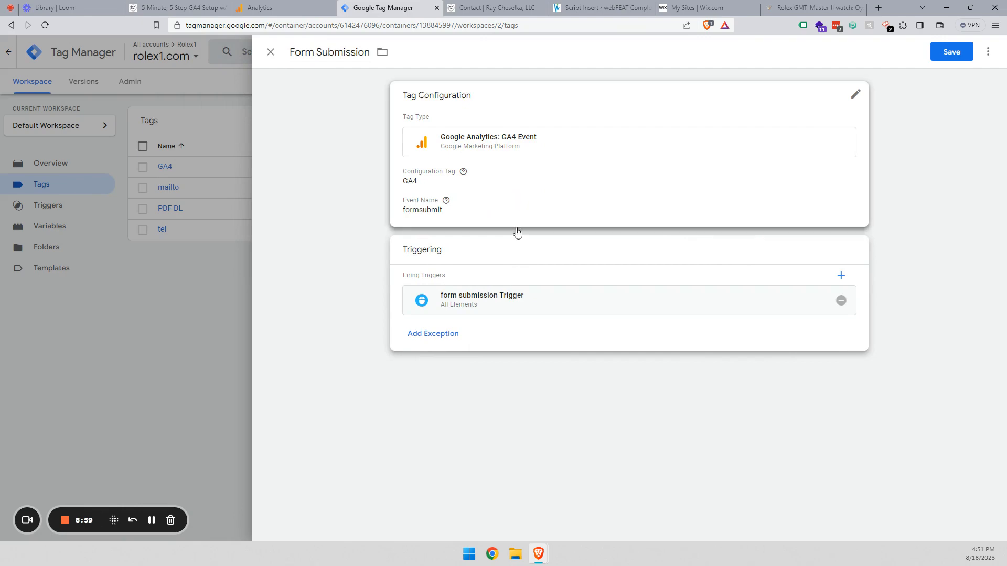
{"action": "left_click", "coordinate": [953, 58]}
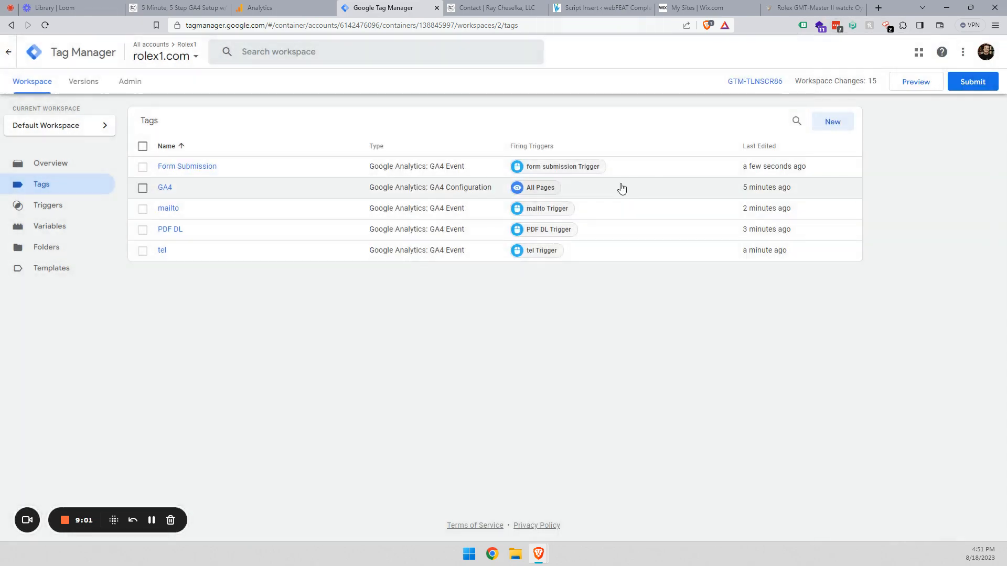
- Submit and publish the workspace changes as a version named GA4 + Conversion Tracking, and close the version summary
{"action": "left_click", "coordinate": [971, 82]}
{"action": "left_click", "coordinate": [488, 181]}
{"action": "type", "text": "GA"}
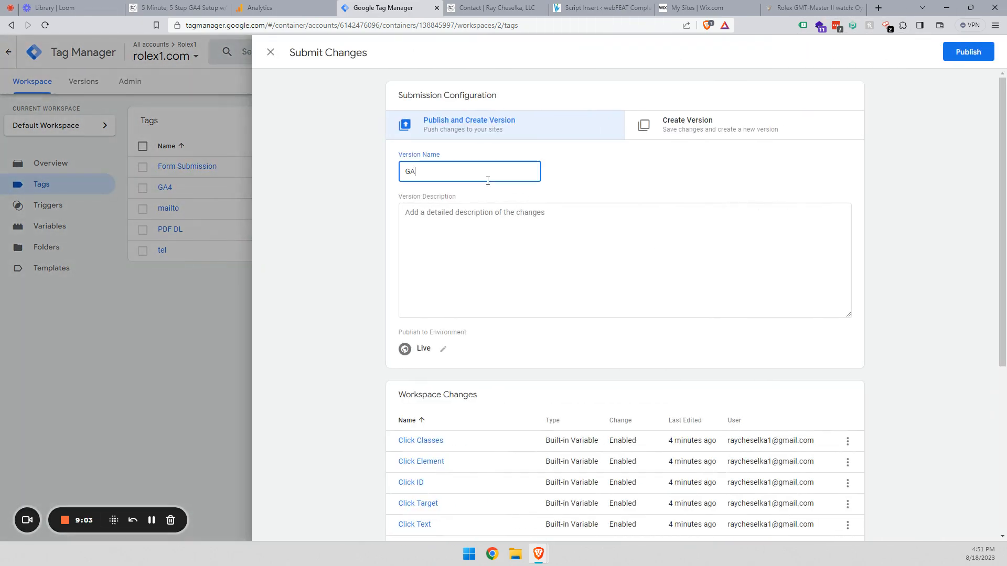
{"action": "left_click", "coordinate": [537, 261]}
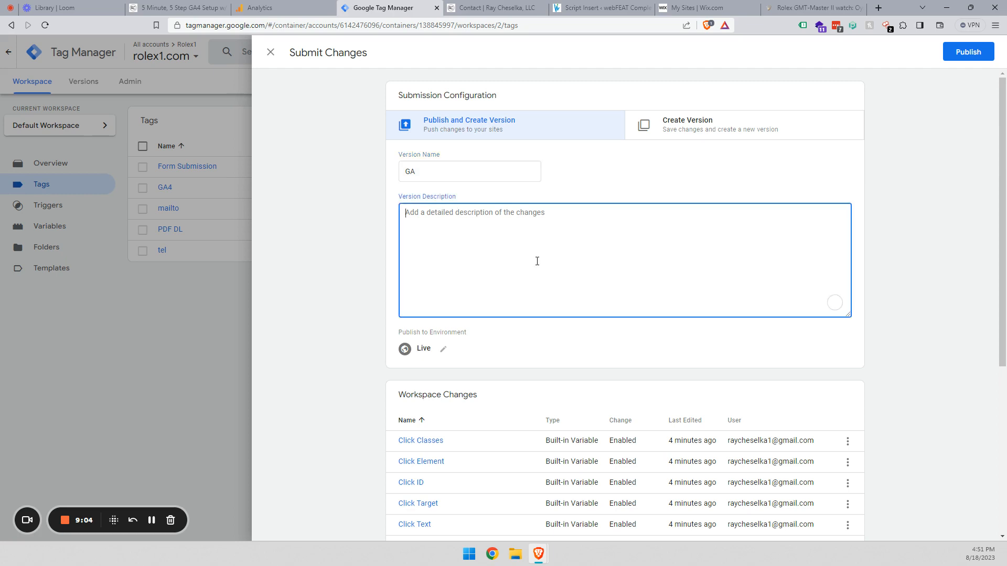
{"action": "left_click", "coordinate": [474, 176]}
{"action": "type", "text": "4 + Conversion Tracking"}
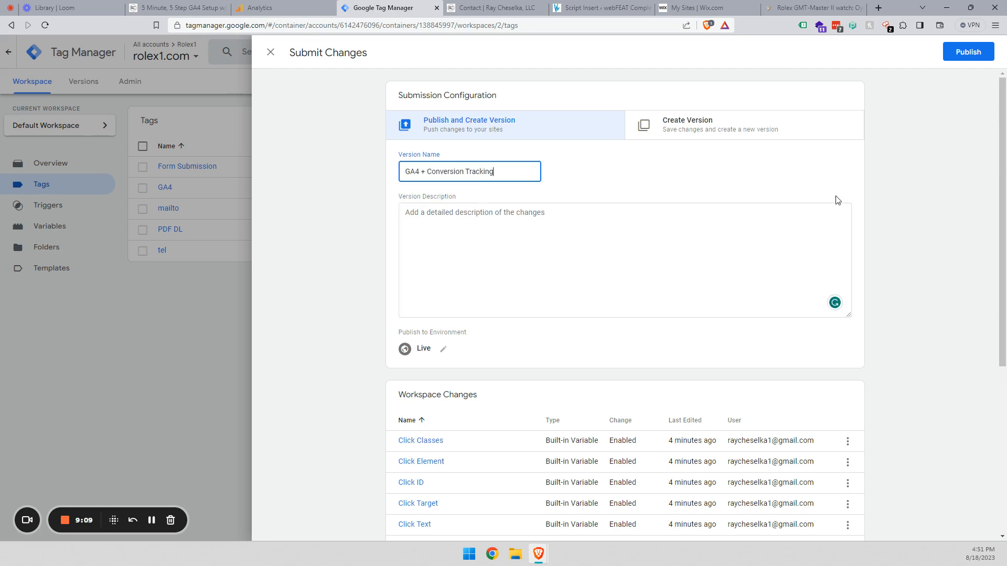
{"action": "left_click", "coordinate": [965, 52]}
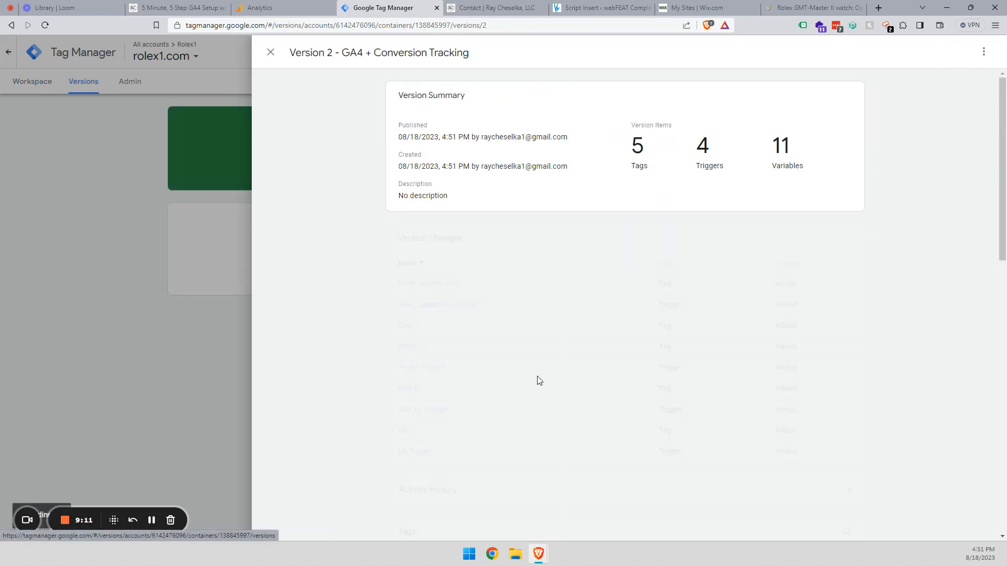
{"action": "left_click", "coordinate": [133, 342]}
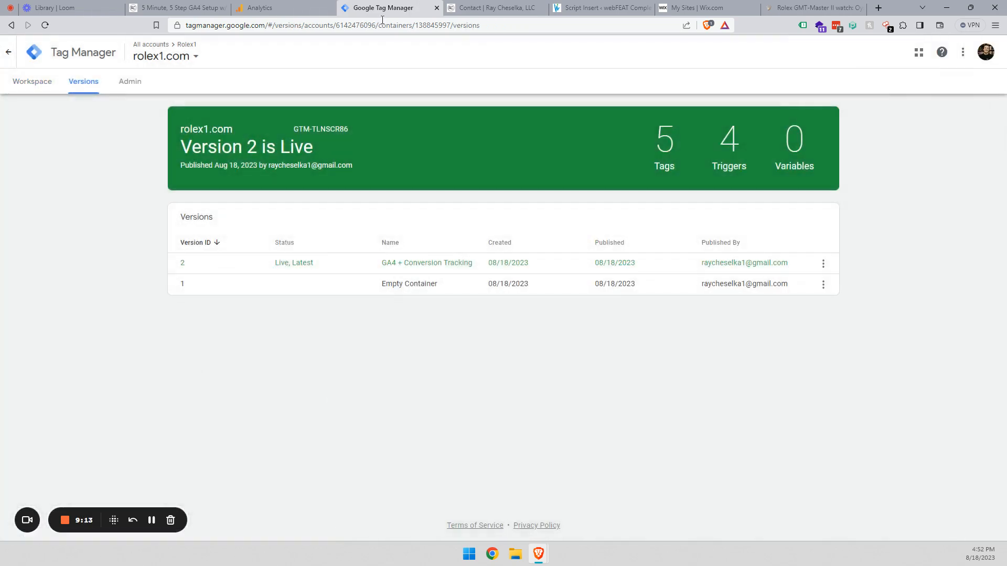
- Open the rolex1.com container's admin page and check the setup guide's section on installing the two Tag Manager codes
{"action": "left_click", "coordinate": [130, 81]}
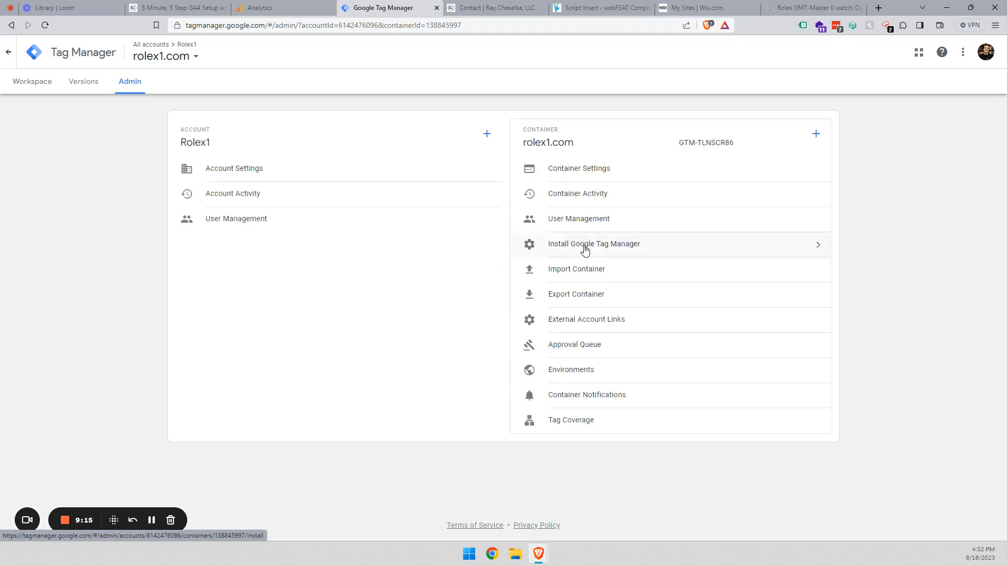
{"action": "left_click", "coordinate": [178, 8]}
{"action": "left_click_drag", "start_coordinate": [1002, 273], "coordinate": [1002, 358]}
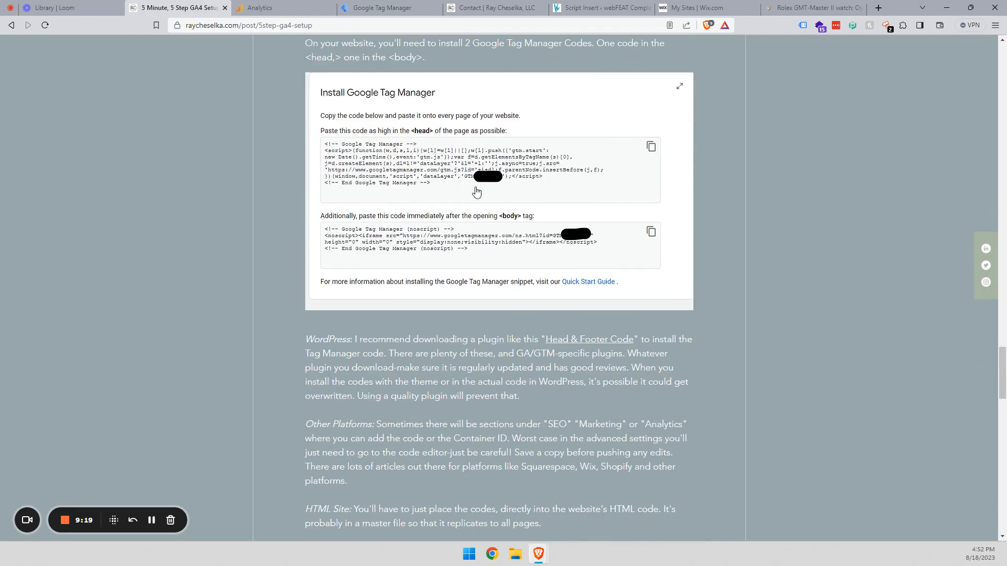
- View the Rolex1 property's data streams in Google Analytics and return to Tag Manager
{"action": "left_click", "coordinate": [314, 7]}
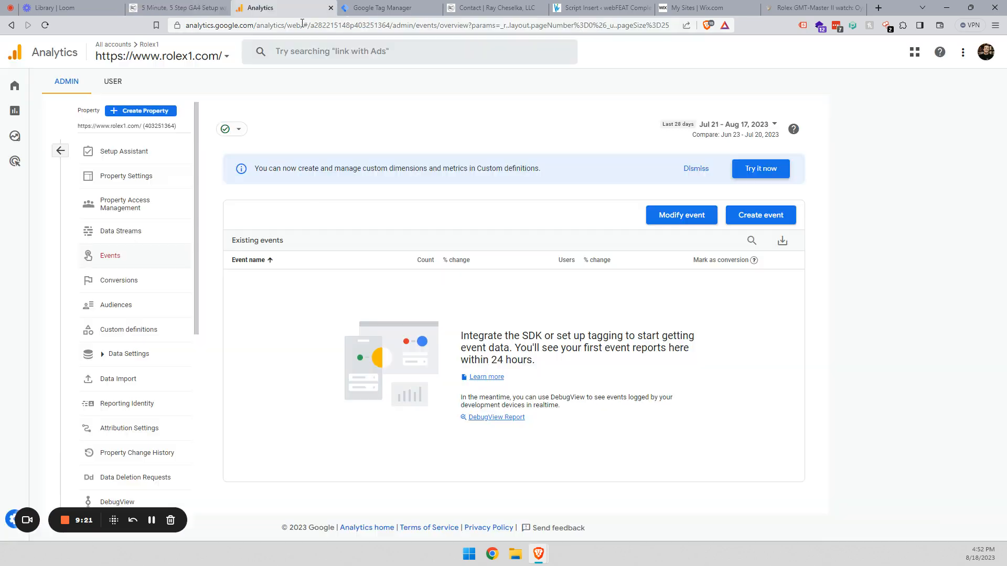
{"action": "left_click", "coordinate": [133, 239]}
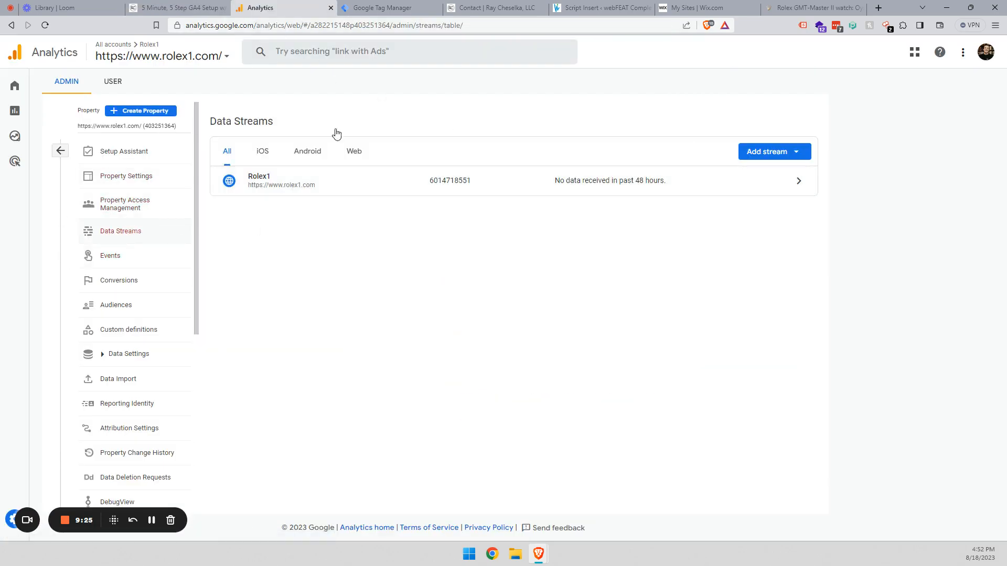
{"action": "left_click", "coordinate": [386, 7]}
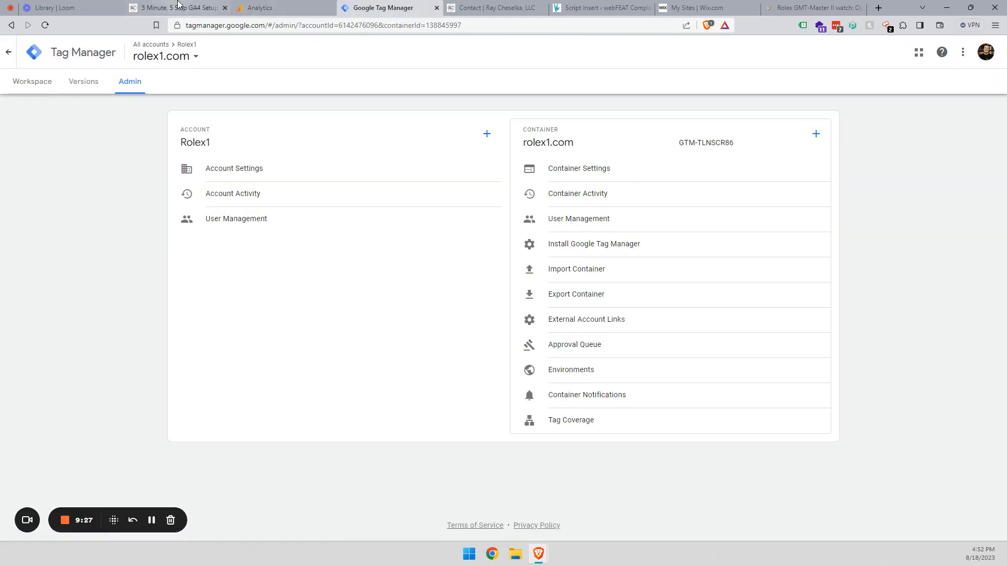
- Open the Google Tag Manager installation instructions for the rolex1.com container, with its head and body code snippets
{"action": "left_click", "coordinate": [179, 6]}
{"action": "left_click", "coordinate": [273, 8]}
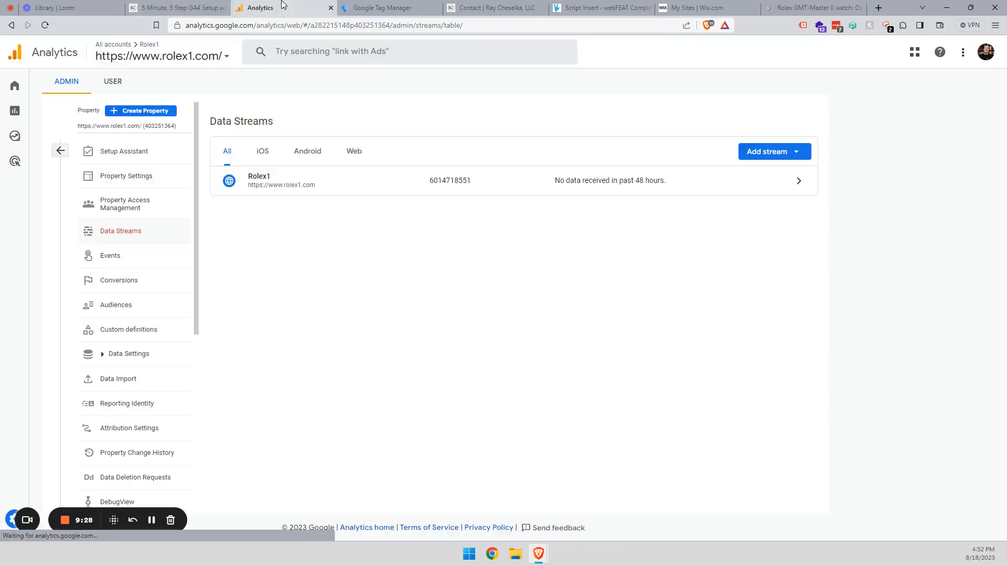
{"action": "left_click", "coordinate": [191, 5]}
{"action": "left_click", "coordinate": [367, 7]}
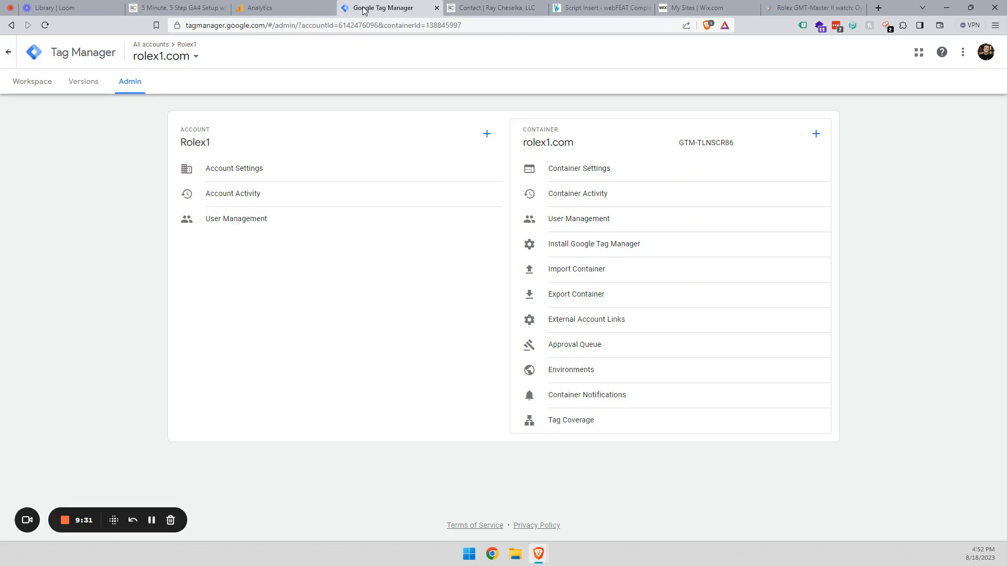
{"action": "left_click", "coordinate": [591, 247]}
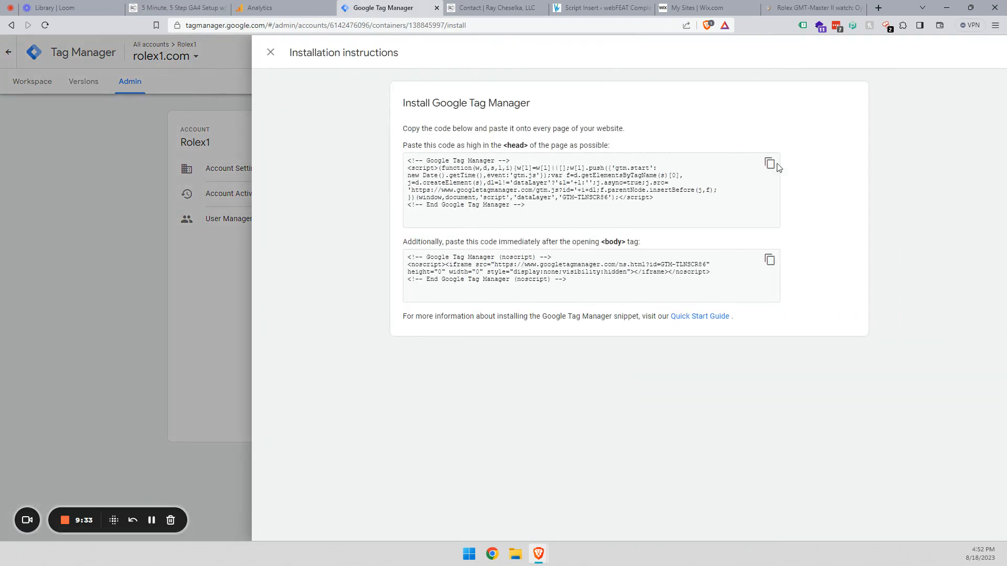
- Copy the Google Tag Manager head code and review where the head and body codes have to be placed
{"action": "left_click", "coordinate": [770, 165]}
{"action": "left_click_drag", "start_coordinate": [498, 149], "coordinate": [591, 152]}
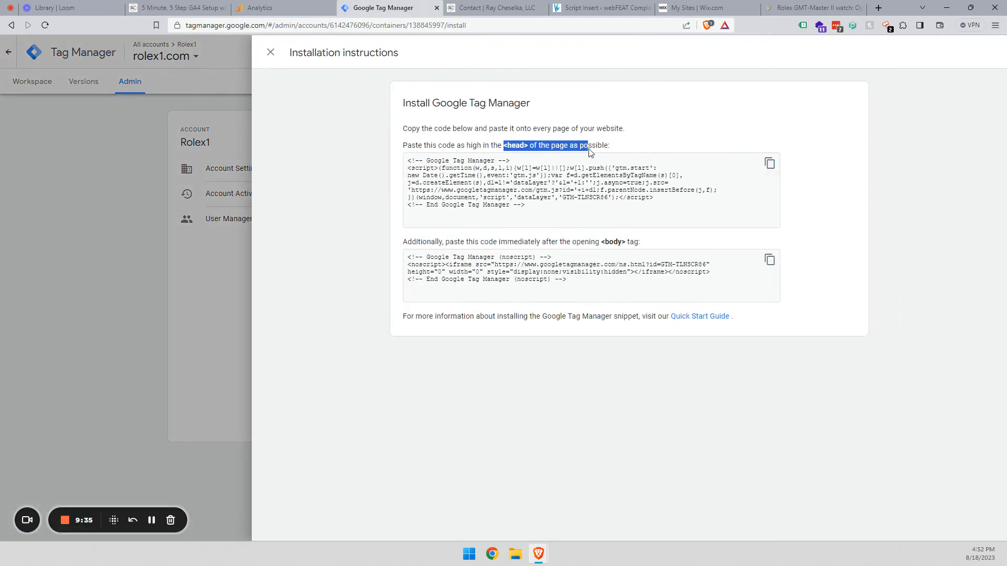
{"action": "left_click", "coordinate": [609, 242]}
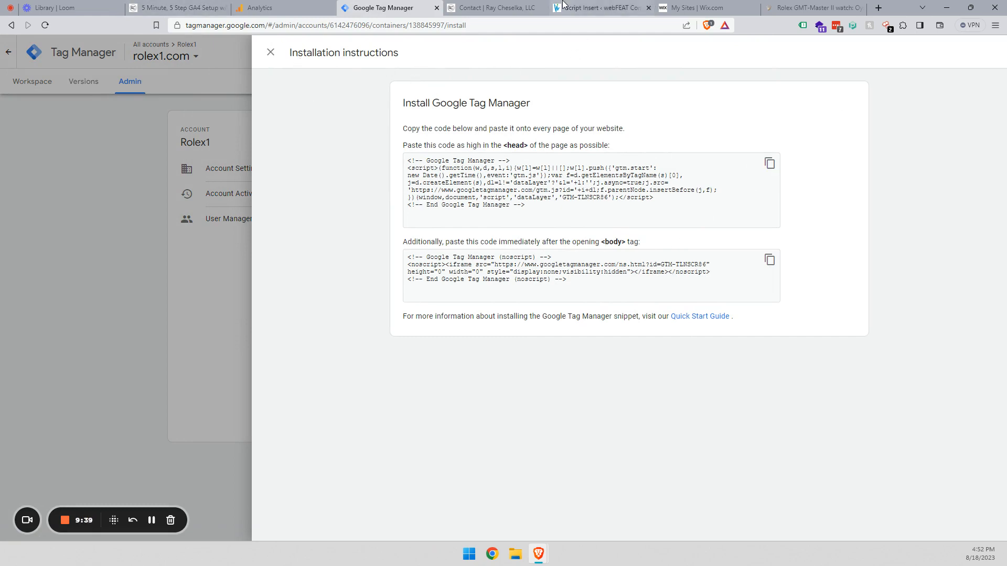
- Examine the head and footer script fields on the webFEAT Complete WordPress site's Script Insert page
{"action": "left_click", "coordinate": [611, 9]}
{"action": "scroll", "coordinate": [215, 152], "scroll_direction": "down", "scroll_amount": 1}
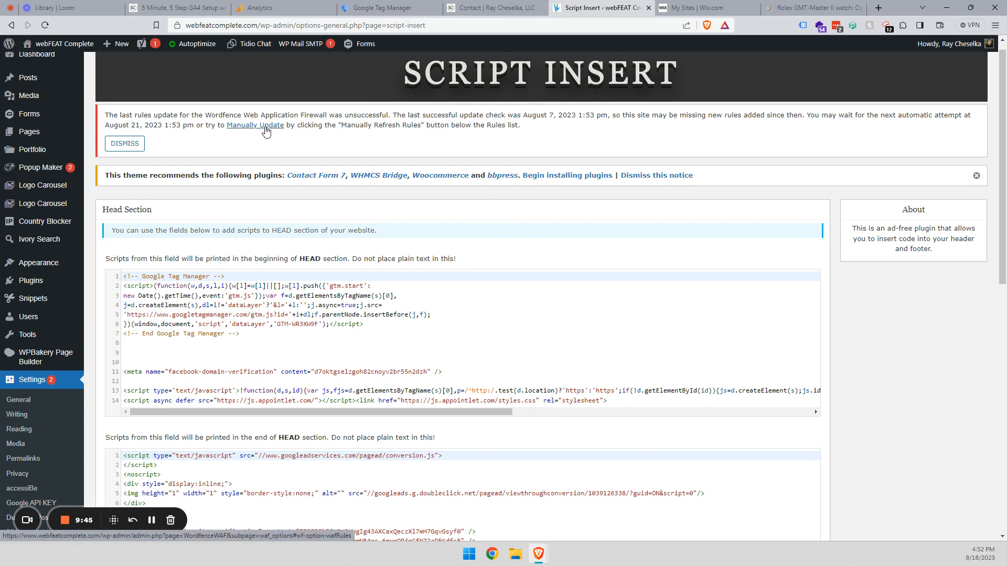
{"action": "scroll", "coordinate": [320, 210], "scroll_direction": "down", "scroll_amount": 1}
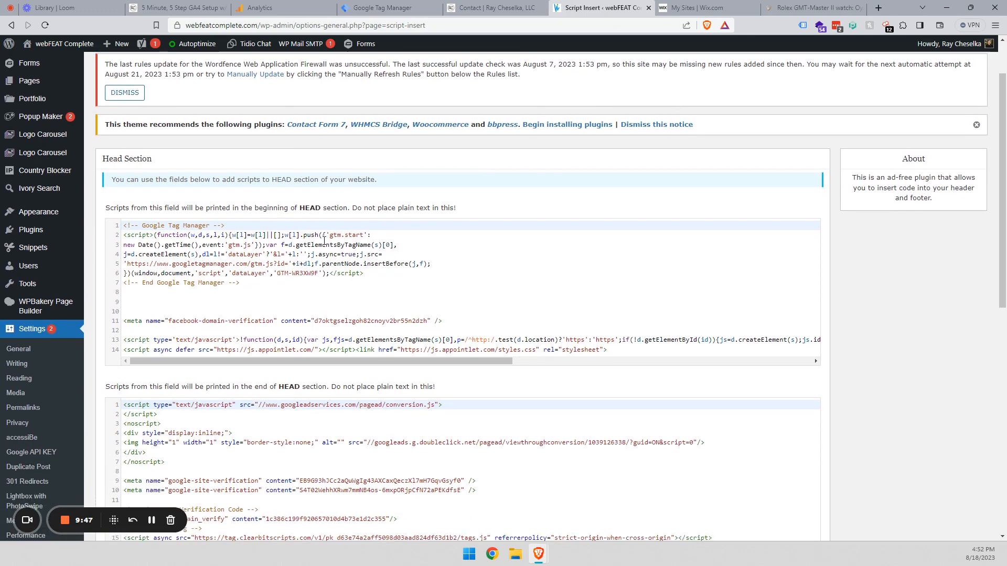
{"action": "scroll", "coordinate": [331, 230], "scroll_direction": "up", "scroll_amount": 1}
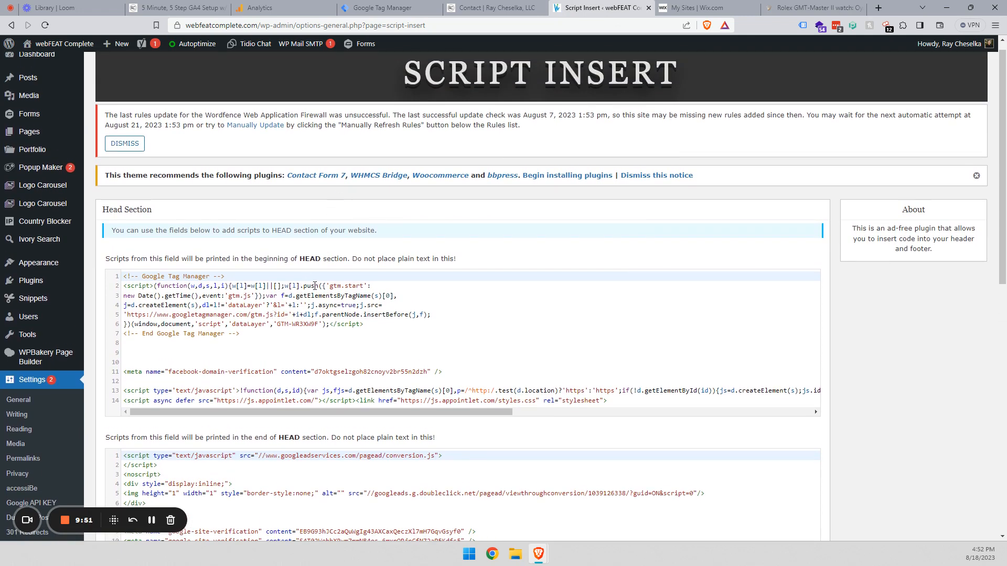
{"action": "scroll", "coordinate": [304, 357], "scroll_direction": "down", "scroll_amount": 9}
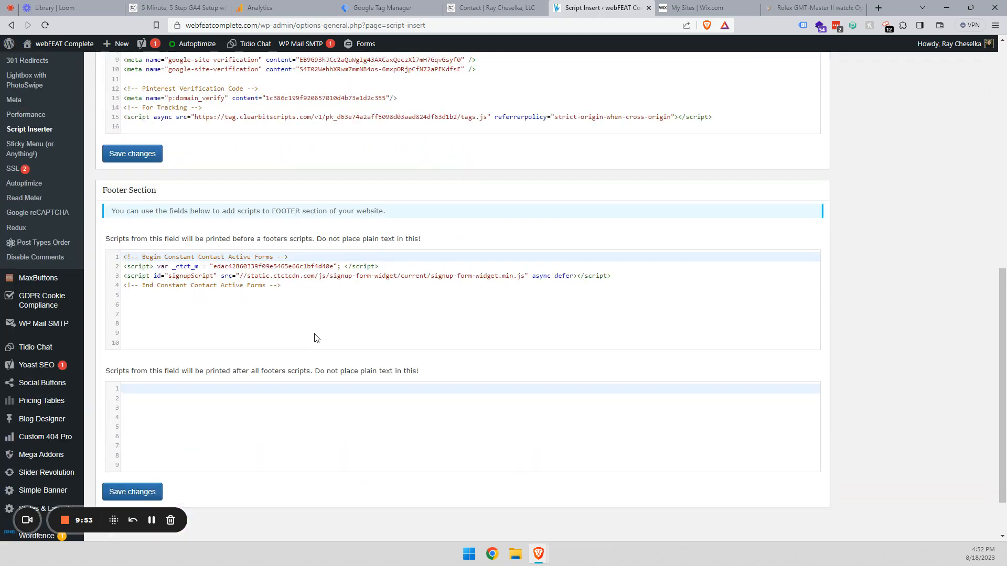
{"action": "scroll", "coordinate": [461, 287], "scroll_direction": "up", "scroll_amount": 10}
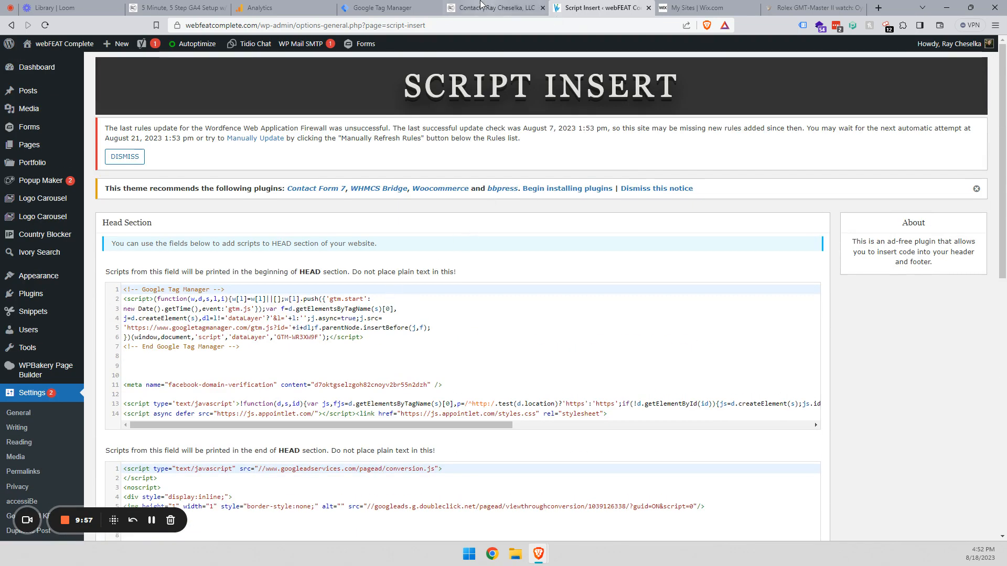
- Close the Tag Manager installation instructions and open the personal site's dashboard in Wix
{"action": "left_click", "coordinate": [391, 7]}
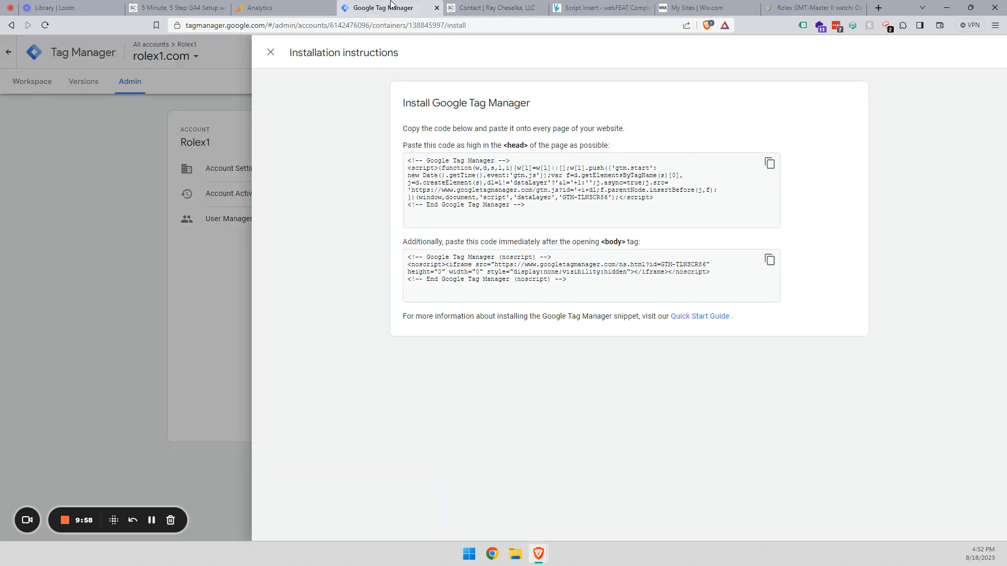
{"action": "left_click", "coordinate": [271, 55]}
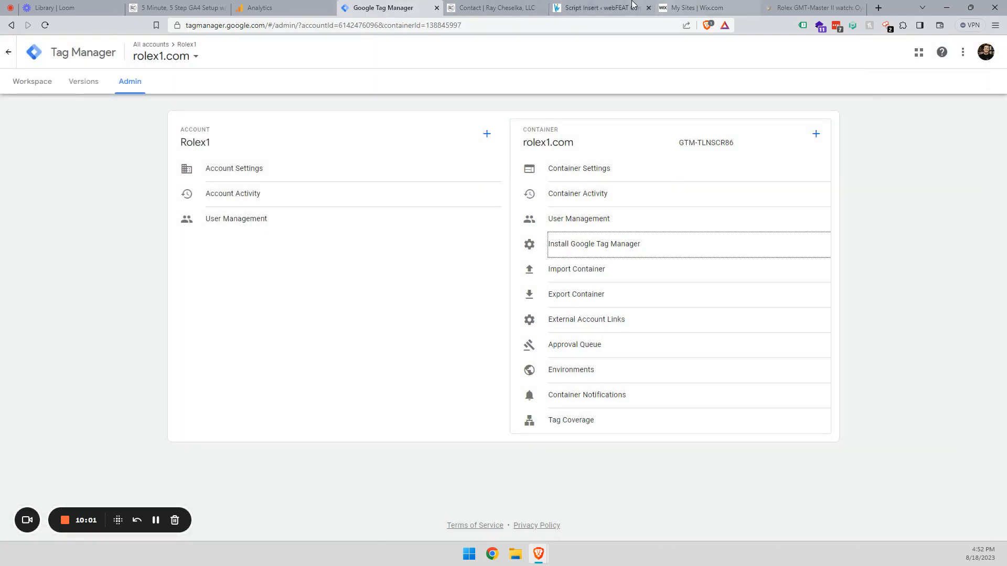
{"action": "left_click", "coordinate": [698, 7]}
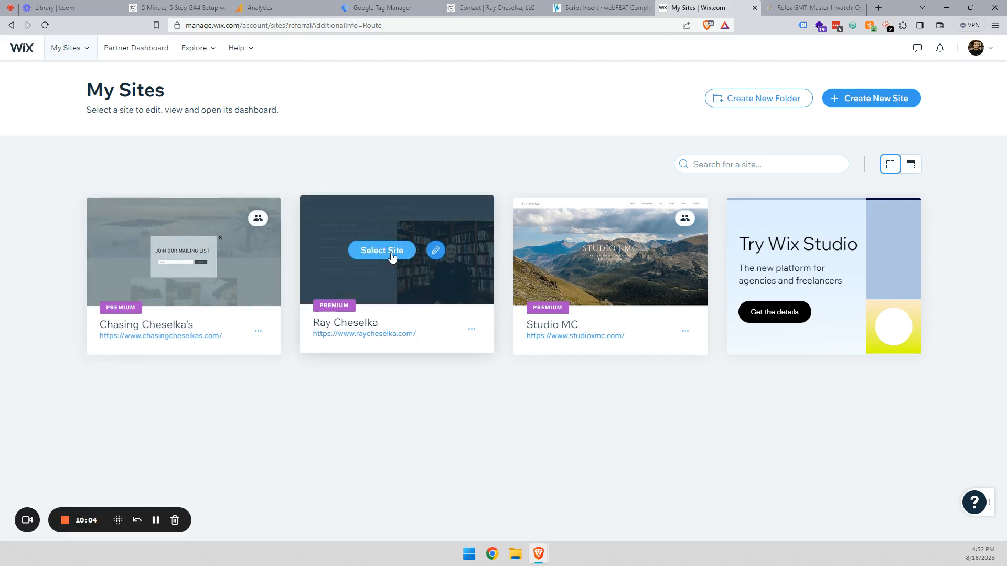
{"action": "left_click", "coordinate": [391, 255]}
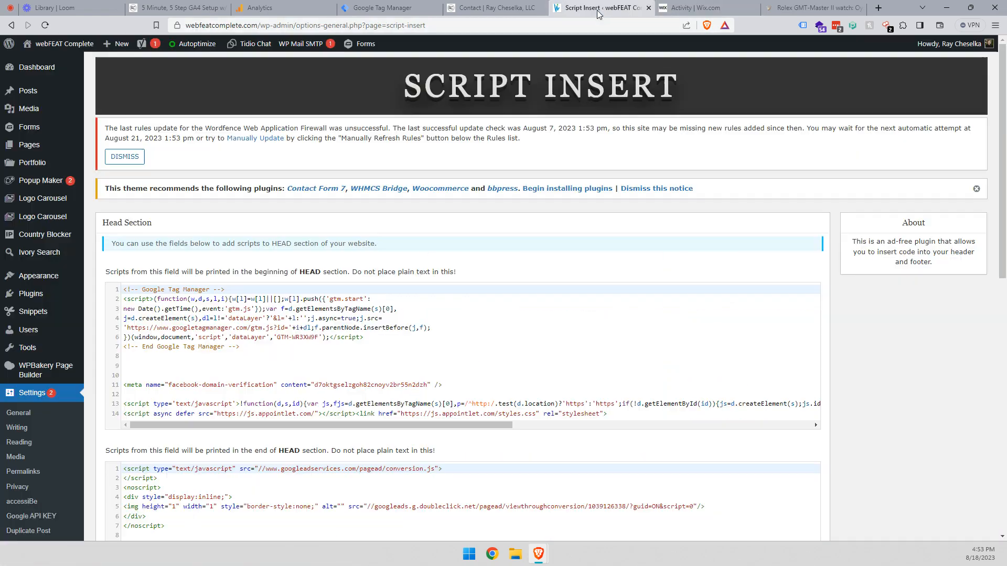
{"action": "left_click", "coordinate": [611, 8]}
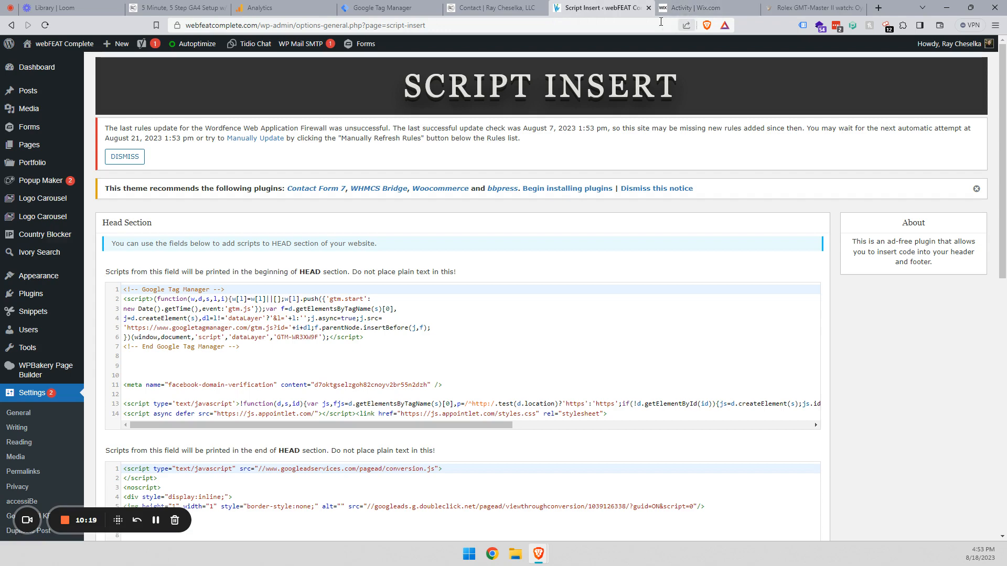
{"action": "left_click", "coordinate": [712, 11]}
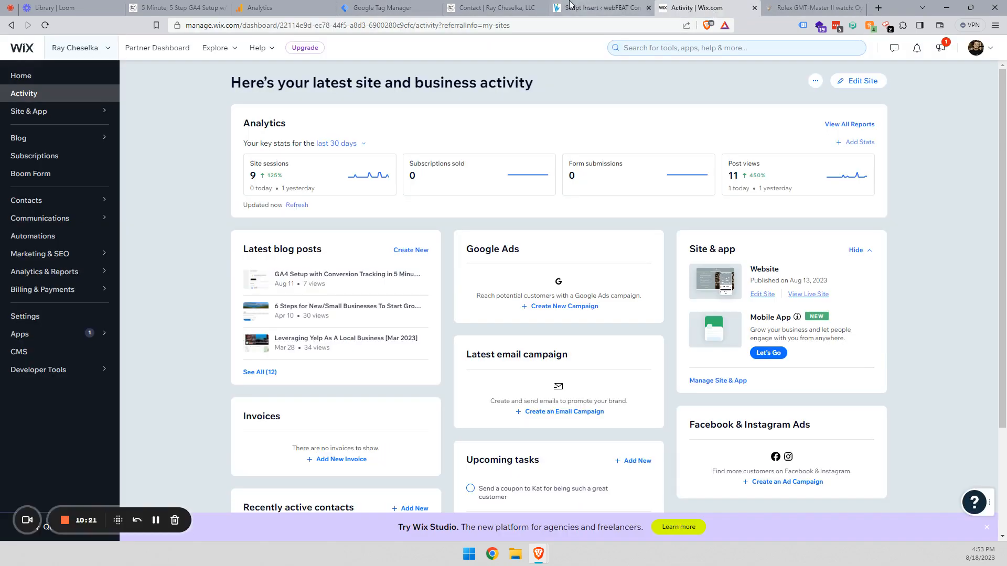
{"action": "left_click", "coordinate": [569, 7]}
{"action": "left_click", "coordinate": [683, 7]}
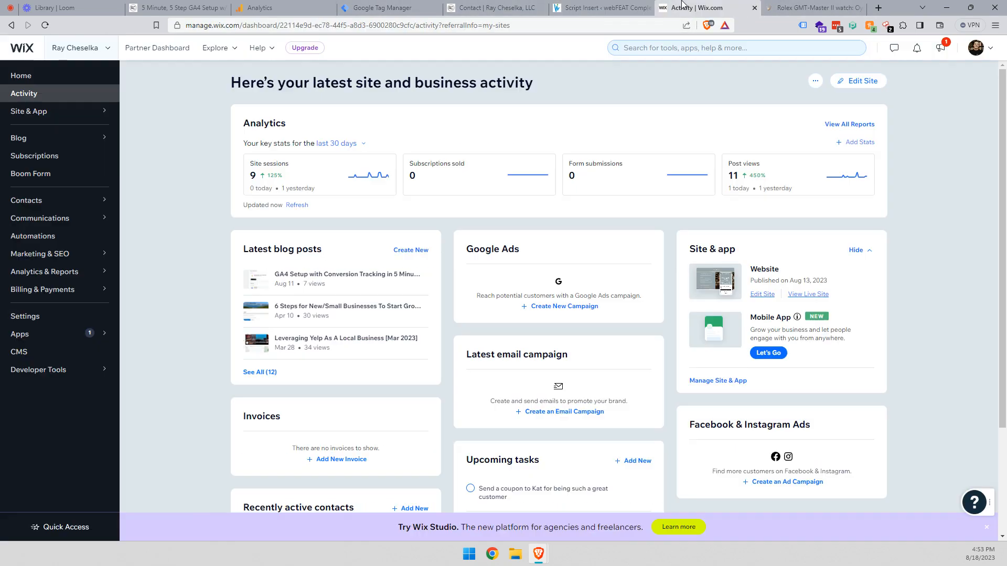
- Open the Marketing Integrations page under Marketing & SEO for the Wix site
{"action": "left_click", "coordinate": [78, 256]}
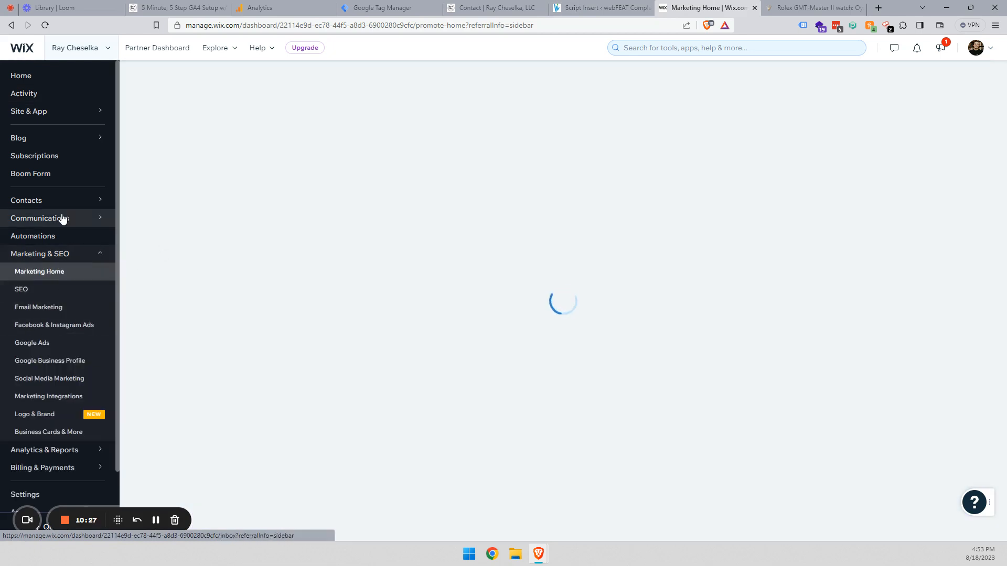
{"action": "scroll", "coordinate": [77, 467], "scroll_direction": "down", "scroll_amount": 1}
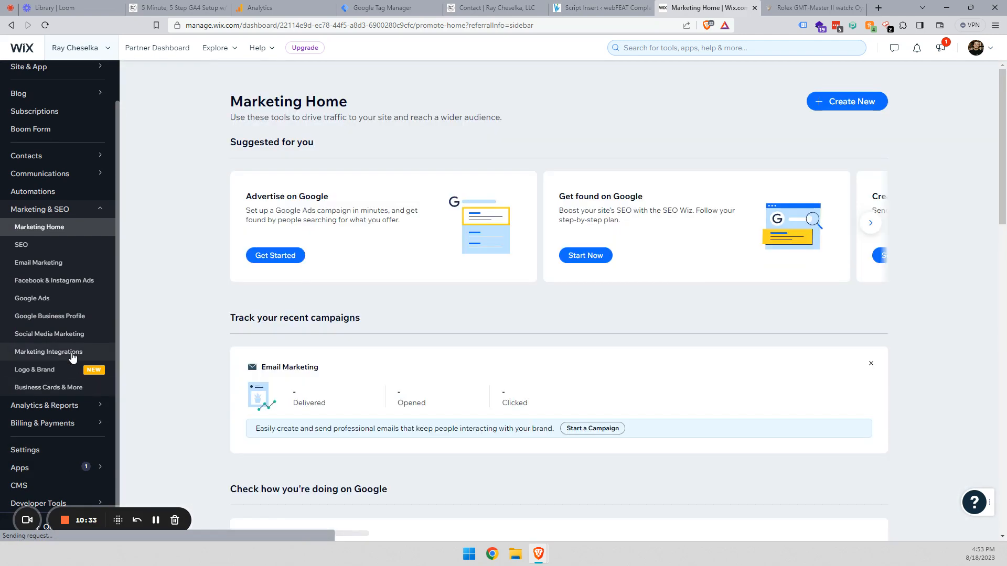
{"action": "left_click", "coordinate": [73, 356]}
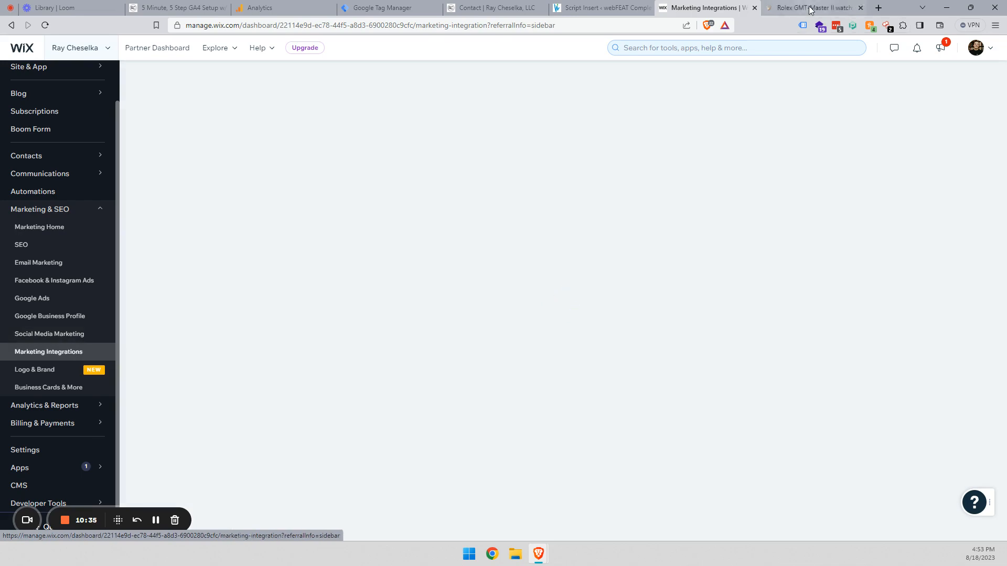
- Search Google in a new tab for "wix setting up tag manager tracking" and read the featured setup steps
{"action": "left_click", "coordinate": [879, 7]}
{"action": "type", "text": "wi"}
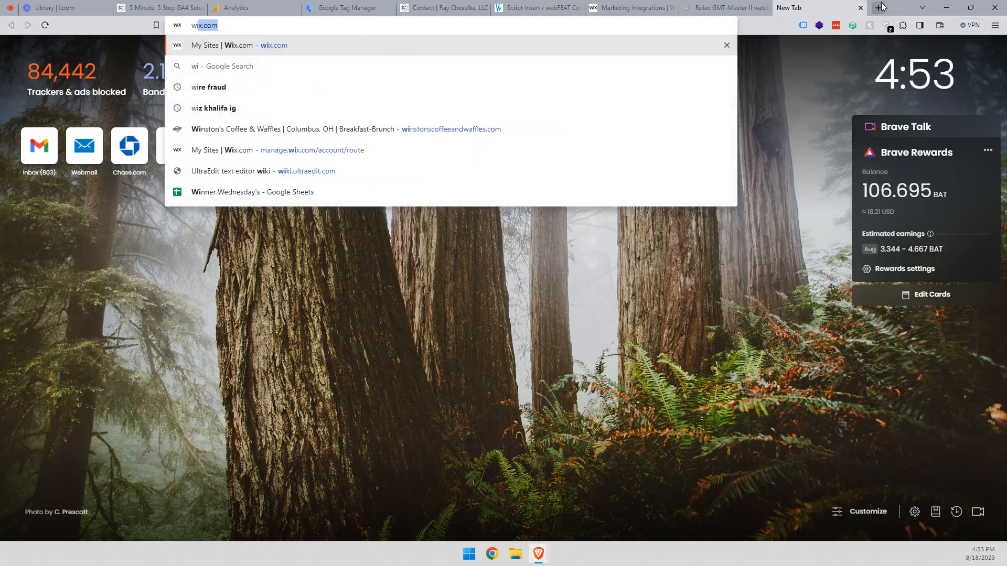
{"action": "type", "text": "x setting up tag manager tracking"}
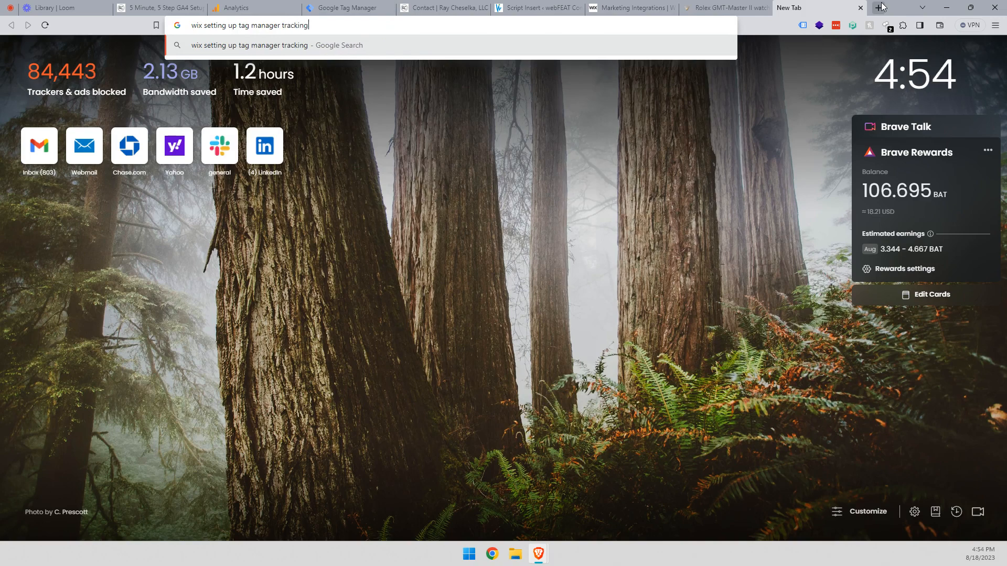
{"action": "key", "text": "Return"}
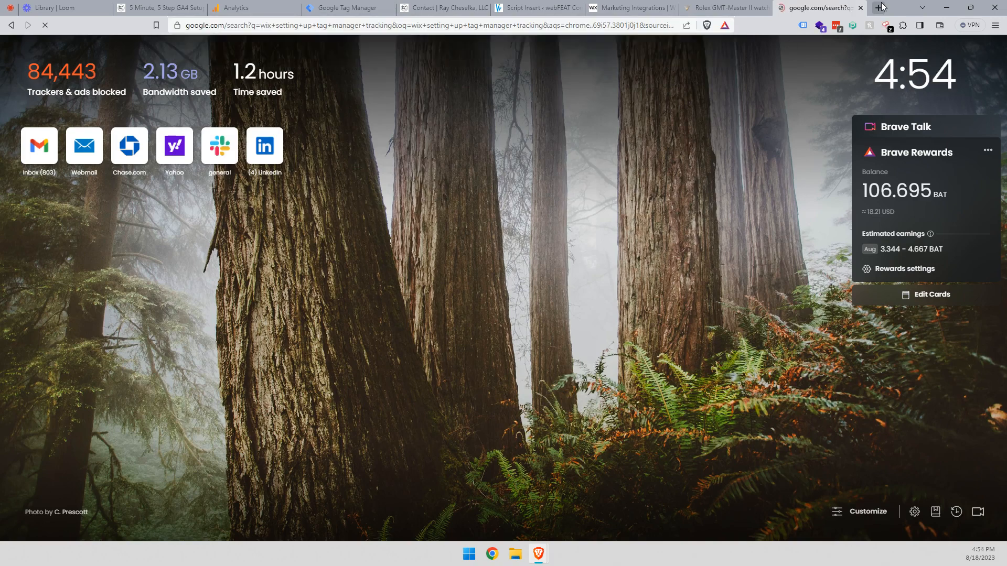
{"action": "left_click_drag", "start_coordinate": [199, 139], "coordinate": [229, 175]}
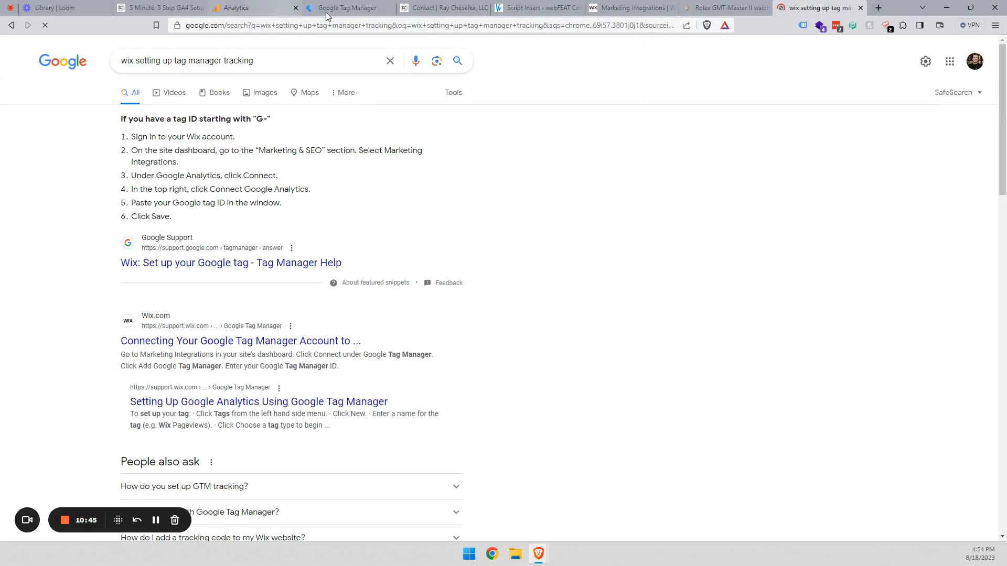
- View the Google Analytics integration in Wix, return to Tag Manager and close the Google search tab
{"action": "left_click", "coordinate": [637, 8]}
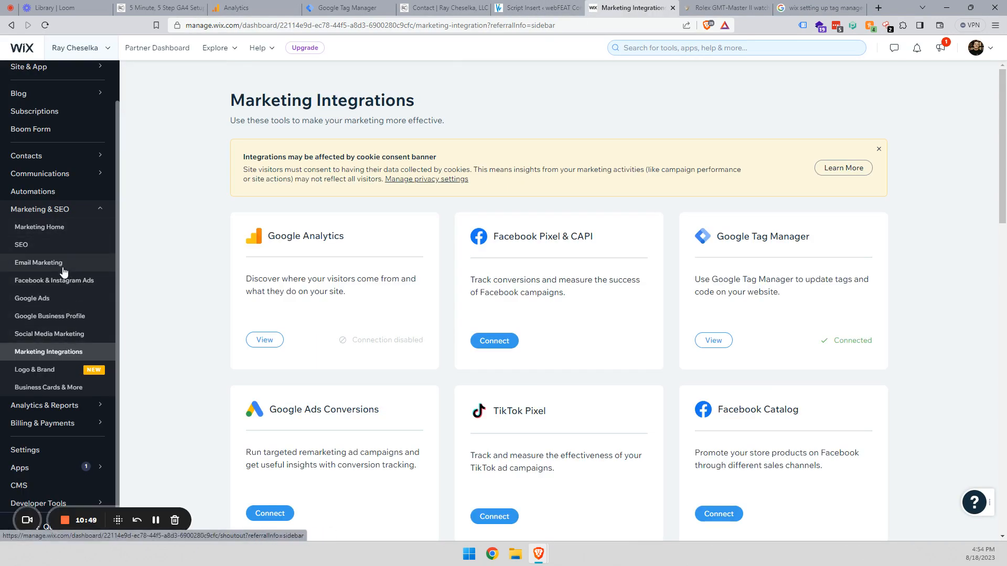
{"action": "left_click", "coordinate": [266, 338]}
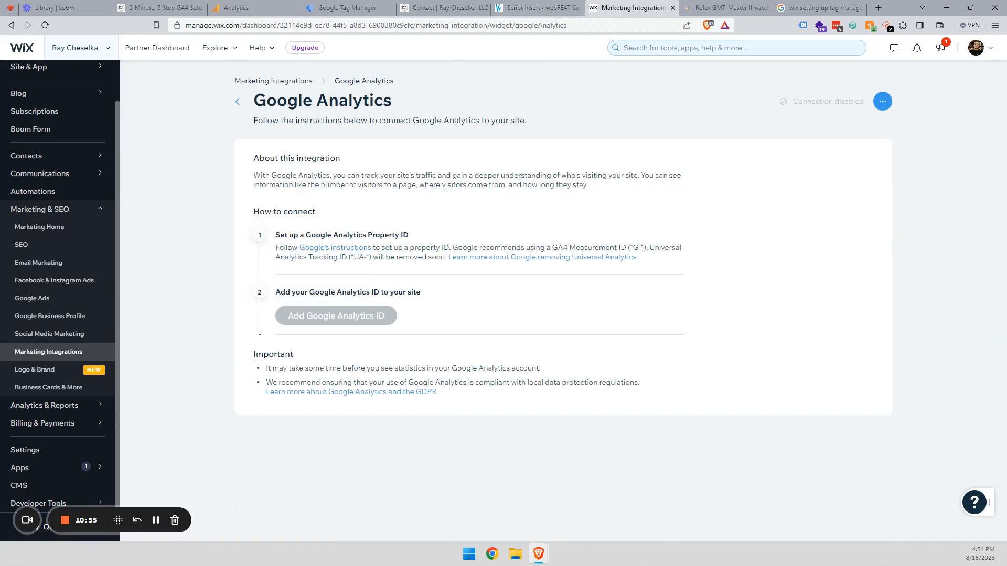
{"action": "left_click", "coordinate": [303, 13]}
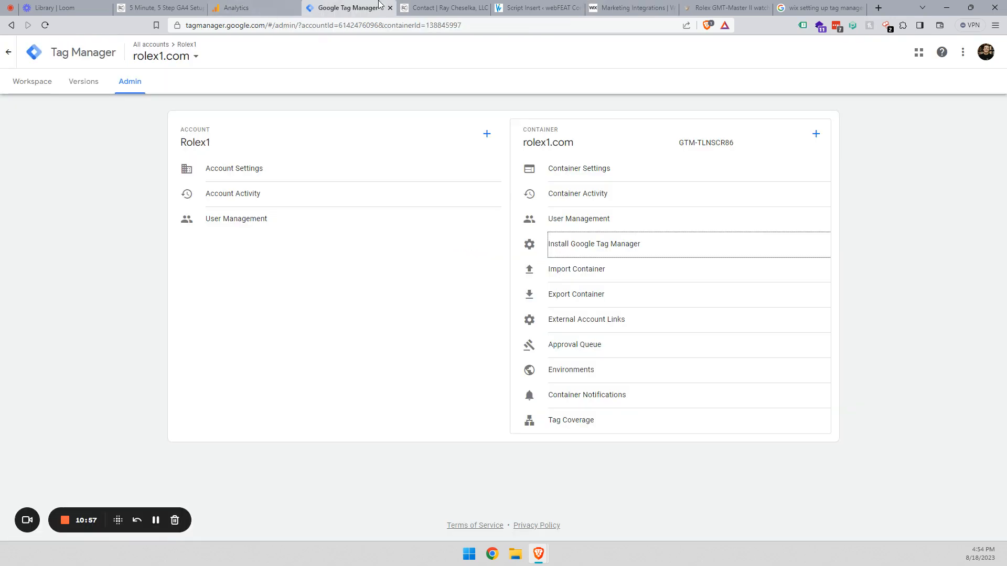
{"action": "left_click", "coordinate": [861, 8]}
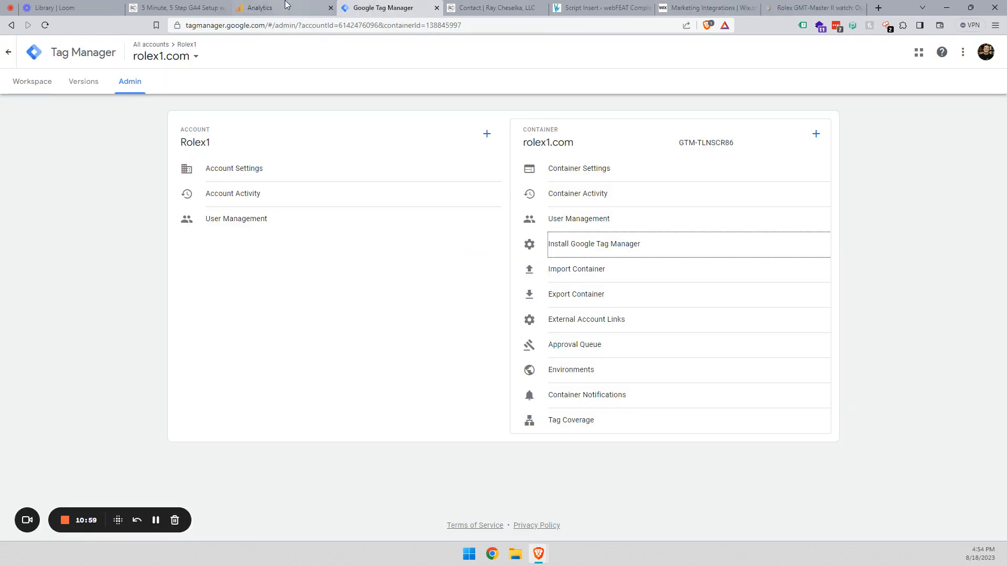
- Read the GA4 setup guide's platform installation notes and the three tests in Step 4: Verify Functionality
{"action": "left_click", "coordinate": [260, 7]}
{"action": "left_click", "coordinate": [191, 5]}
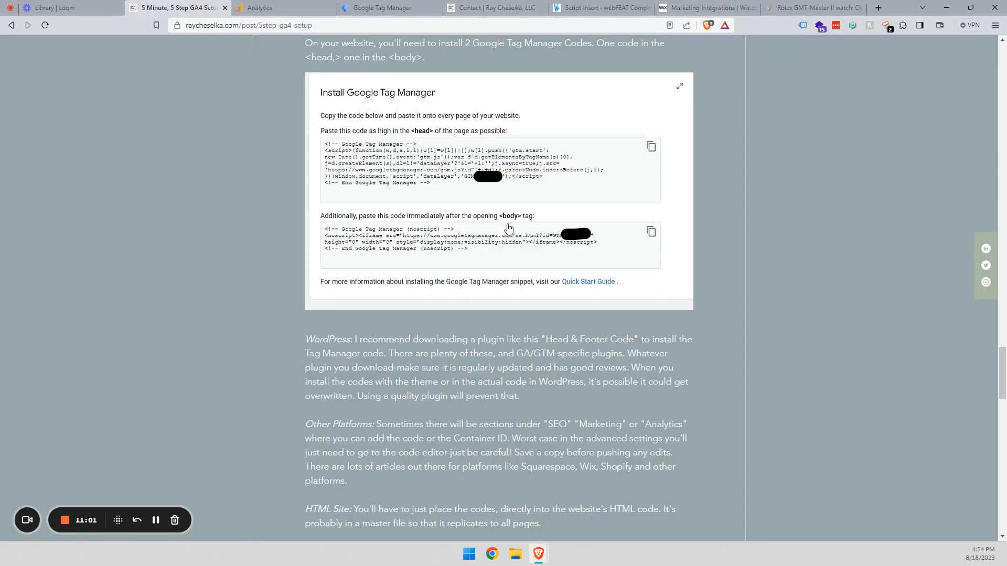
{"action": "scroll", "coordinate": [508, 227], "scroll_direction": "down", "scroll_amount": 5}
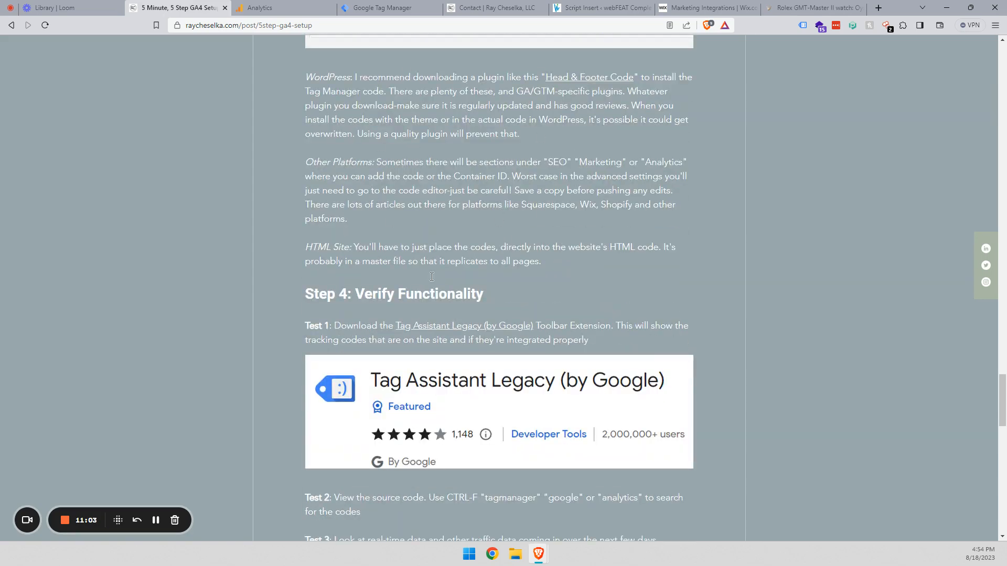
{"action": "scroll", "coordinate": [671, 315], "scroll_direction": "down", "scroll_amount": 4}
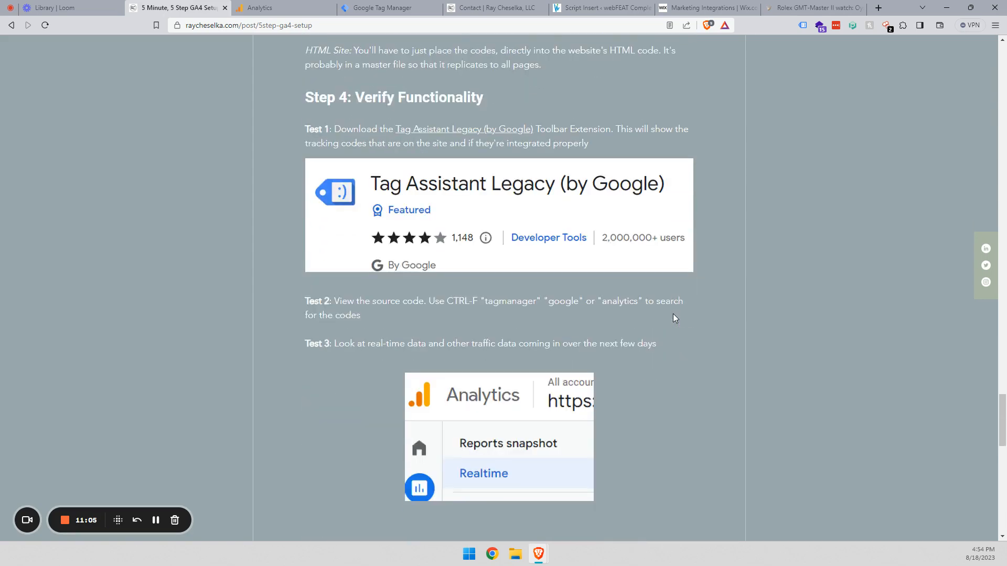
- Check the personal site's contact page and the Rolex GMT-Master II page with Tag Assistant Legacy, closing the developer tools on the Rolex page
{"action": "left_click", "coordinate": [488, 8]}
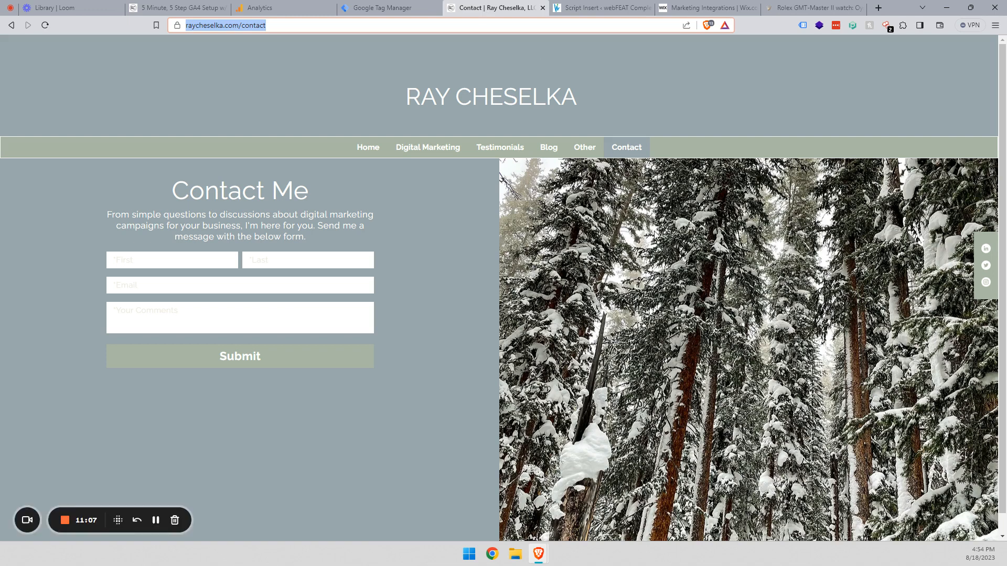
{"action": "left_click", "coordinate": [802, 26]}
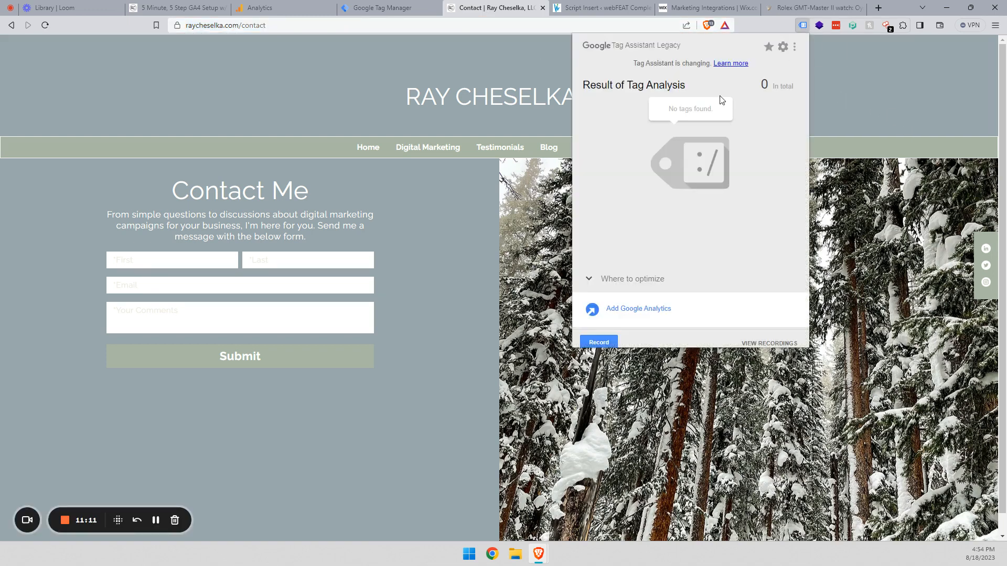
{"action": "left_click", "coordinate": [813, 7]}
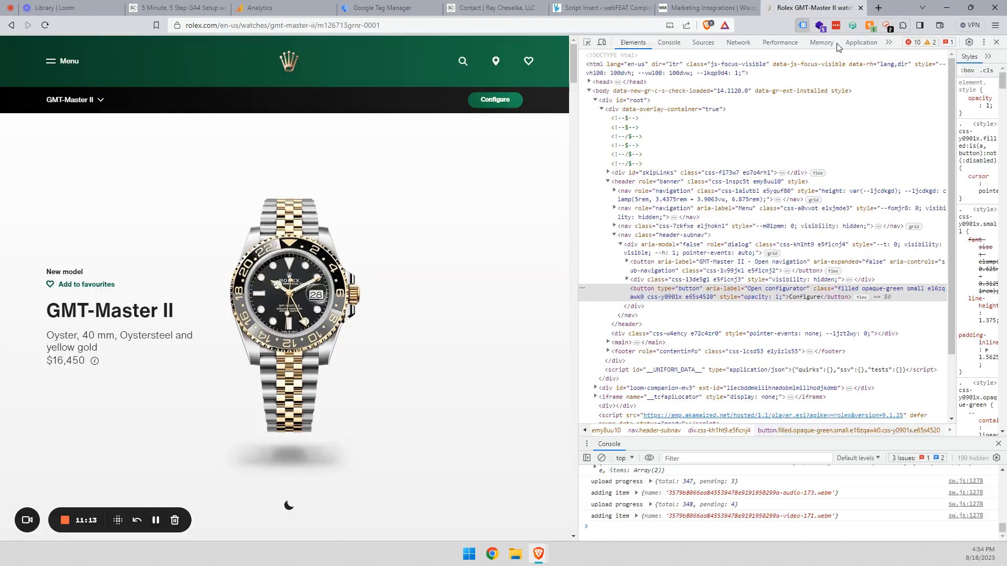
{"action": "left_click", "coordinate": [997, 42]}
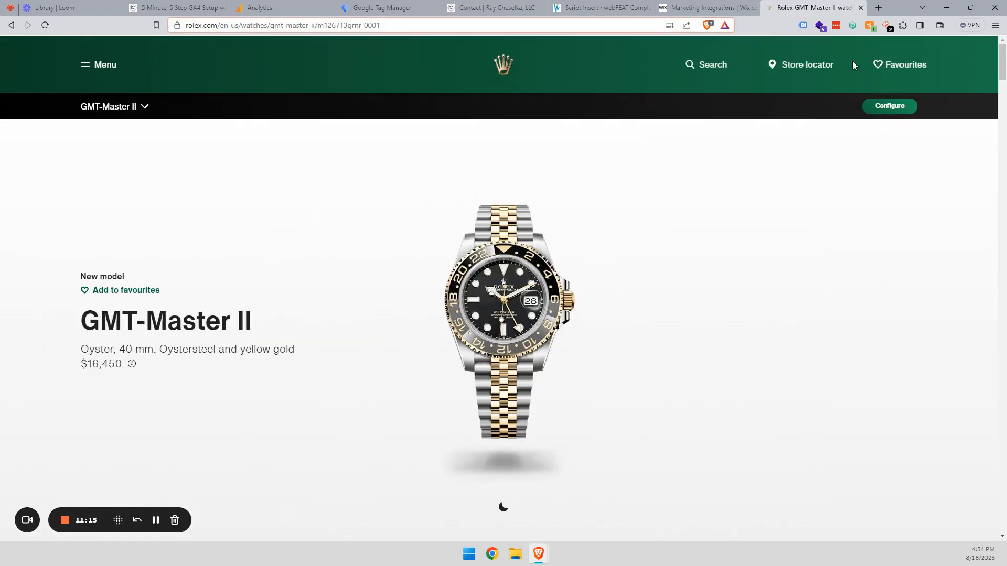
{"action": "left_click", "coordinate": [803, 26]}
{"action": "left_click", "coordinate": [916, 216]}
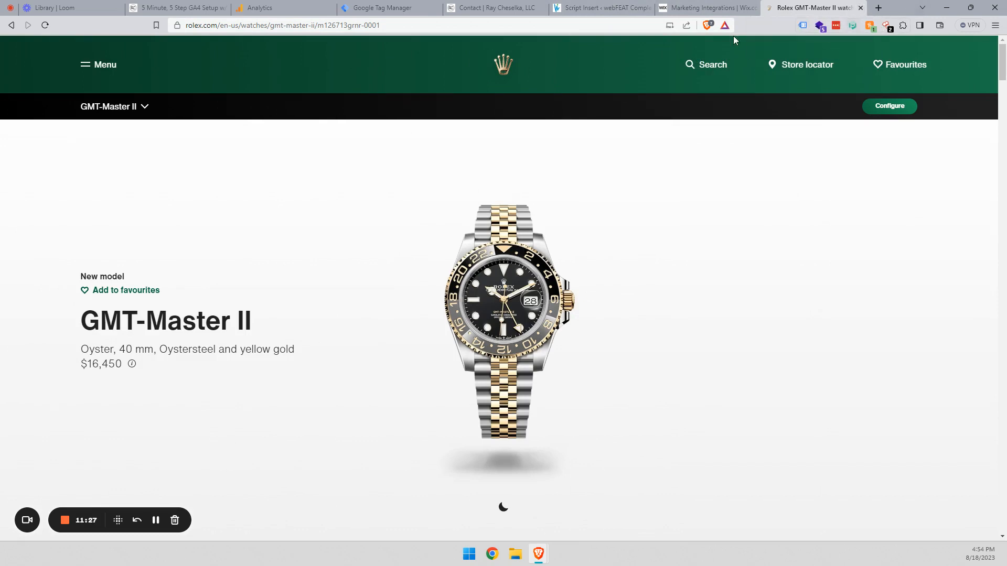
- Load webfeatcomplete.com in place of the Rolex watch page
{"action": "left_click", "coordinate": [533, 30]}
{"action": "type", "text": "we"}
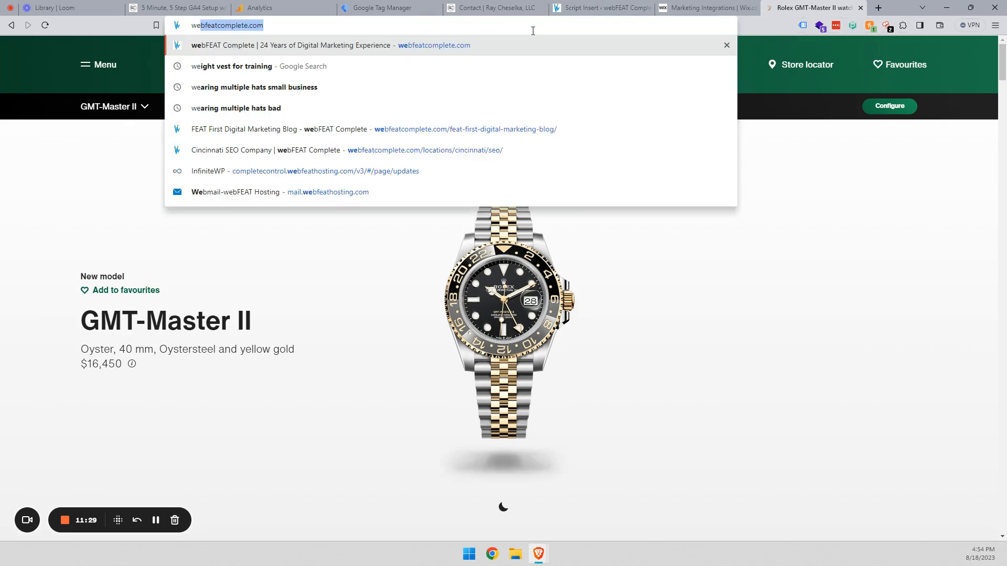
{"action": "type", "text": "bfea"}
{"action": "key", "text": "Return"}
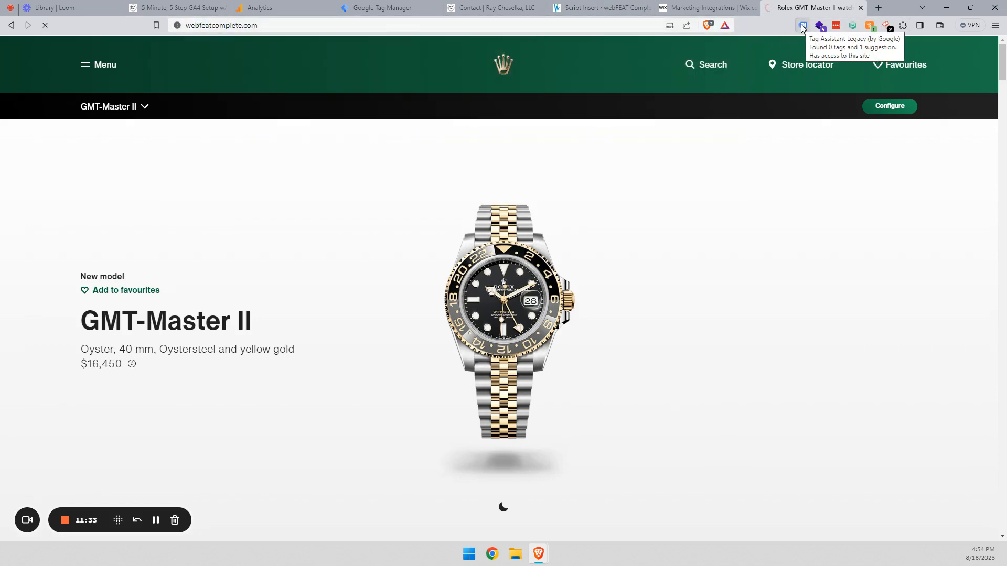
- Review Step 5 of the GA4 setup guide on checking for events and marking conversions, through to the closing notes
{"action": "left_click", "coordinate": [709, 8]}
{"action": "left_click", "coordinate": [602, 8]}
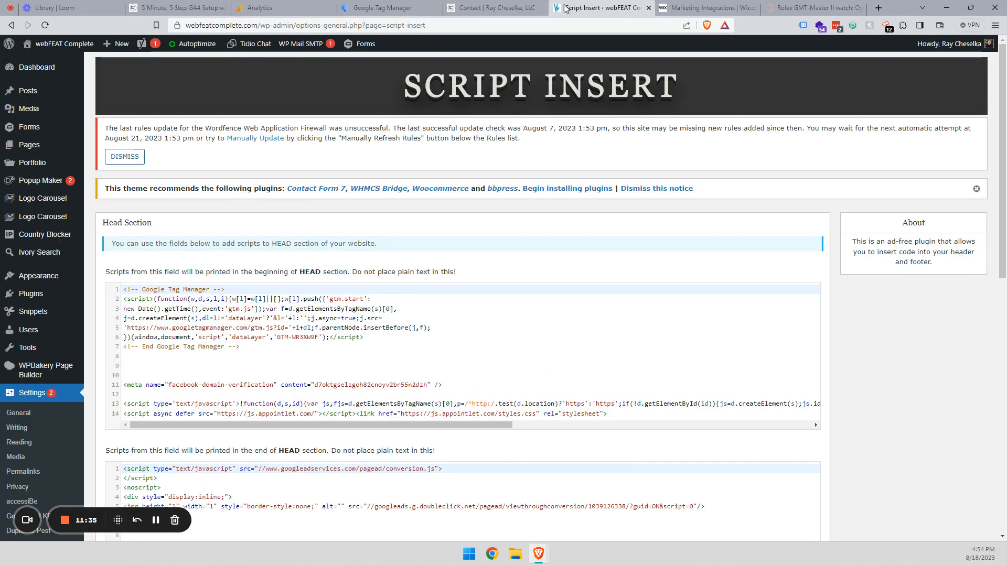
{"action": "left_click", "coordinate": [180, 6]}
{"action": "scroll", "coordinate": [534, 345], "scroll_direction": "down", "scroll_amount": 12}
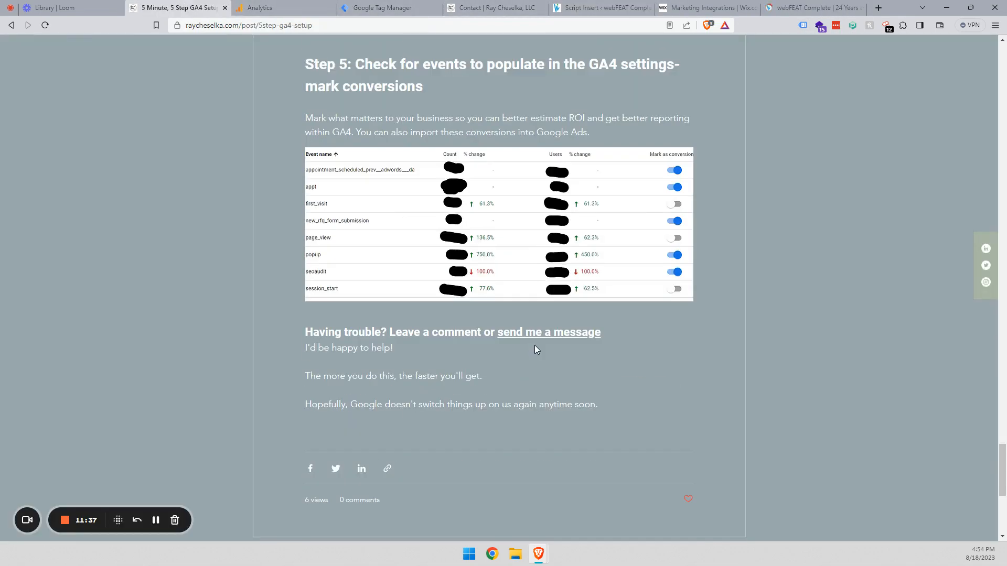
{"action": "scroll", "coordinate": [660, 134], "scroll_direction": "up", "scroll_amount": 1}
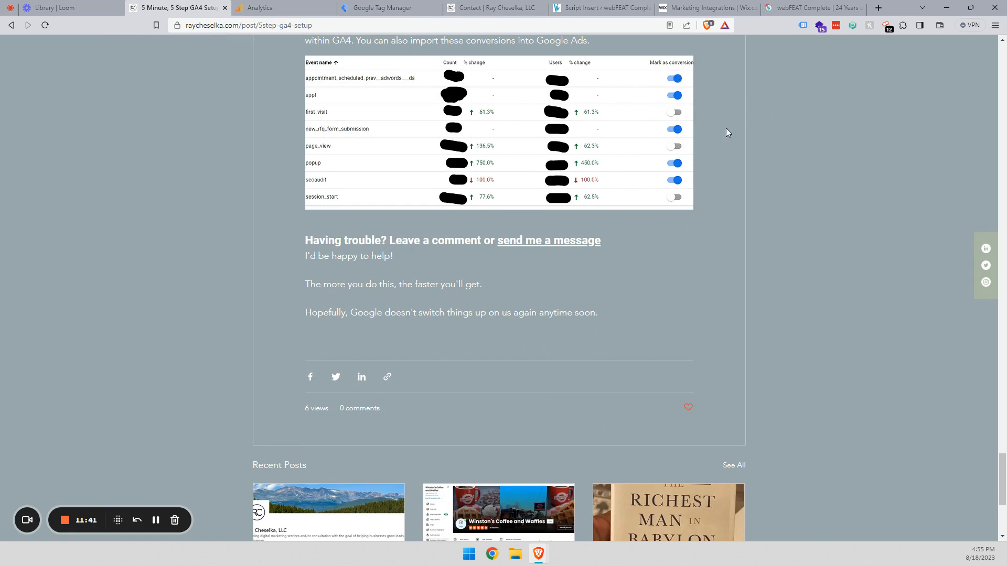
- Check the webfeatcomplete.com home page with Tag Assistant Legacy and close that page
{"action": "left_click", "coordinate": [810, 8]}
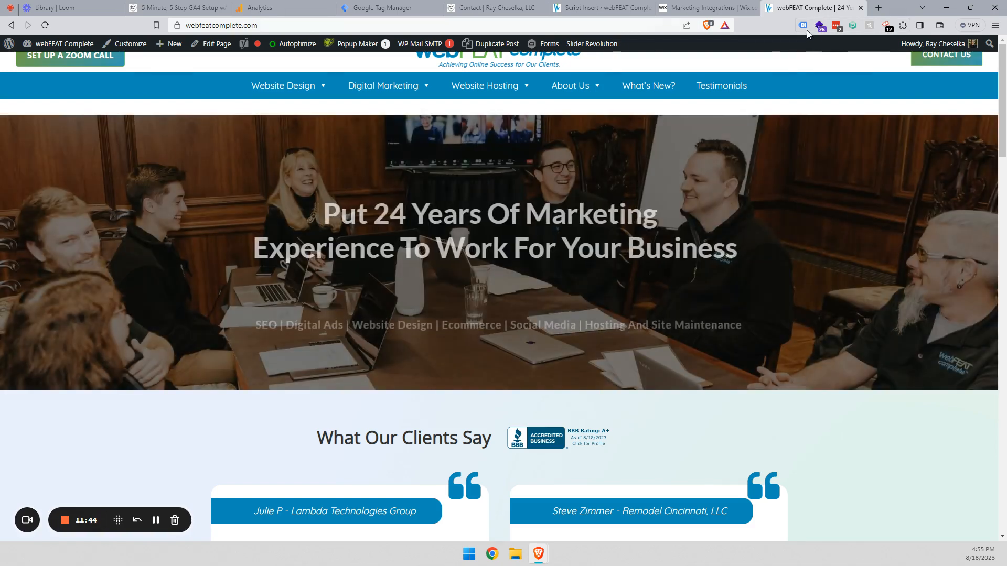
{"action": "left_click", "coordinate": [802, 25]}
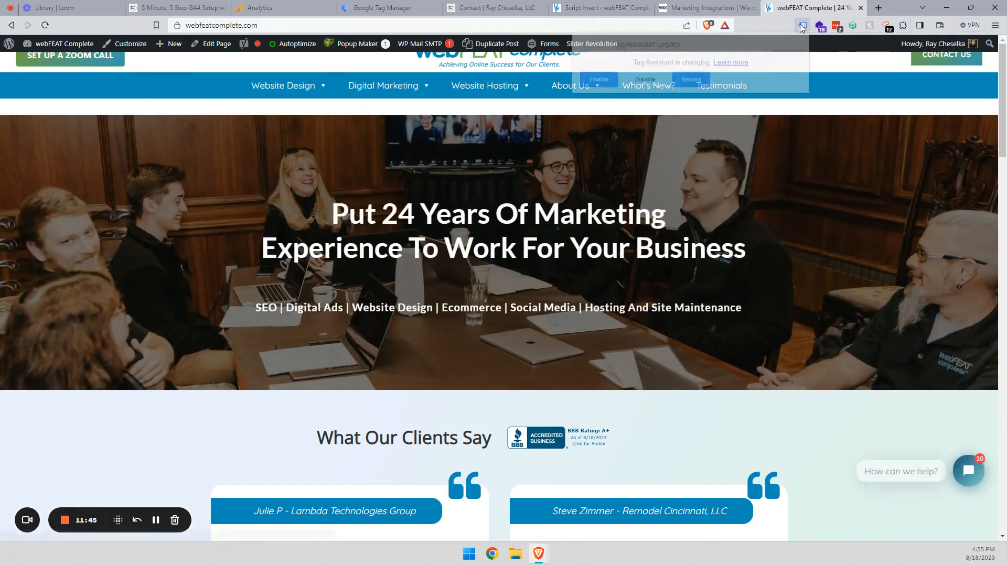
{"action": "left_click", "coordinate": [903, 5]}
{"action": "left_click", "coordinate": [860, 7]}
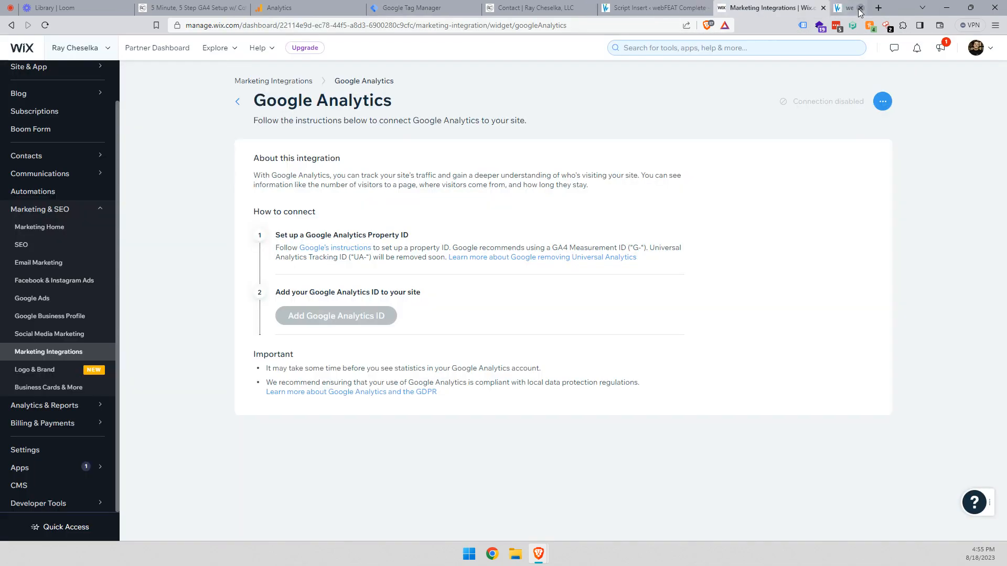
- Return to the GA4 setup guide and go back to its title and introductory list of topics
{"action": "left_click", "coordinate": [228, 7]}
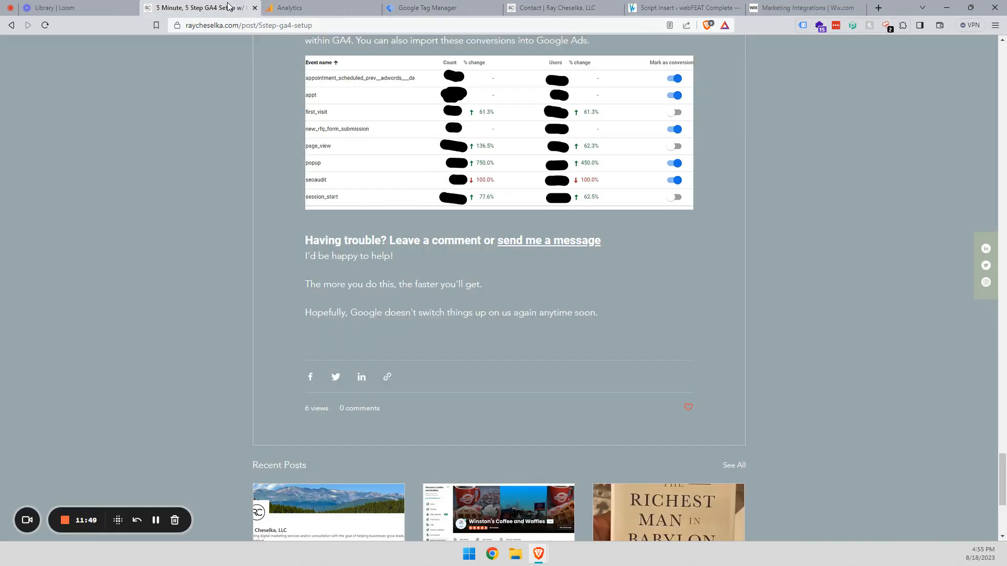
{"action": "scroll", "coordinate": [792, 297], "scroll_direction": "up", "scroll_amount": 1}
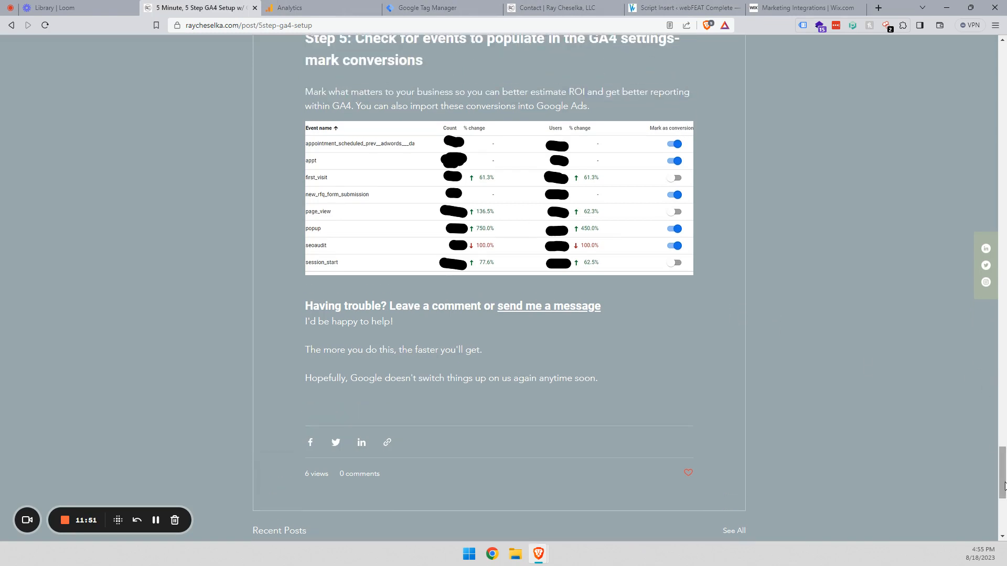
{"action": "left_click_drag", "start_coordinate": [1004, 486], "coordinate": [951, 81]}
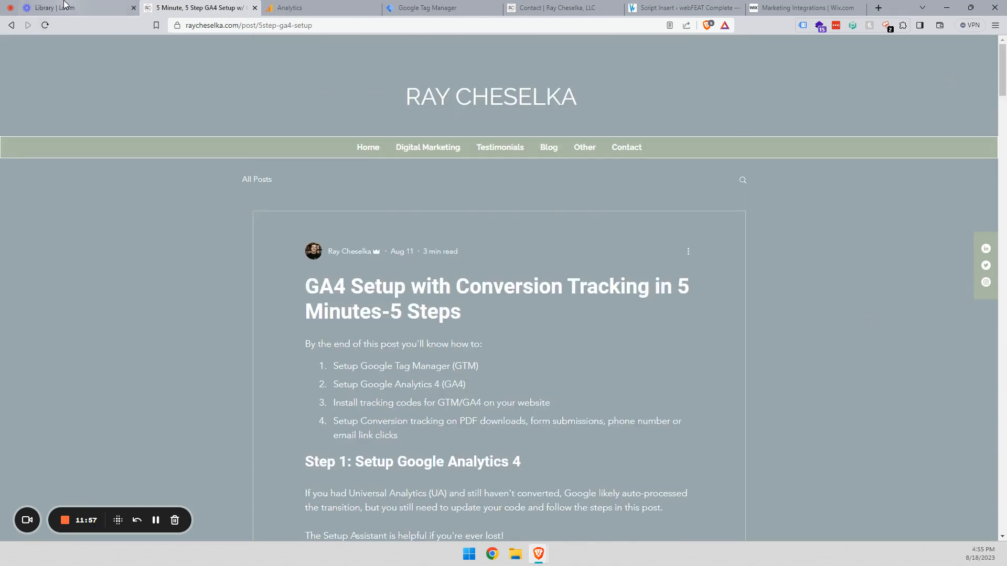